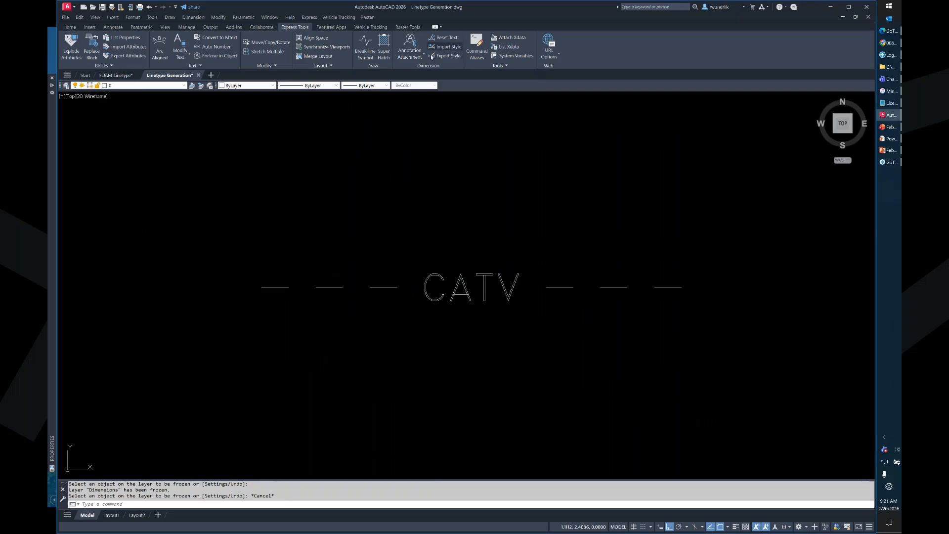
left_click(197, 65)
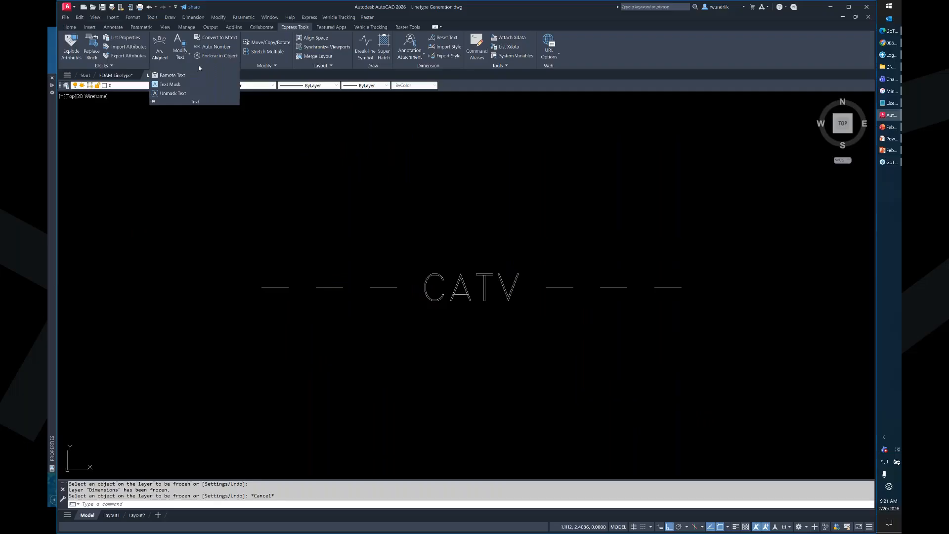
left_click(271, 66)
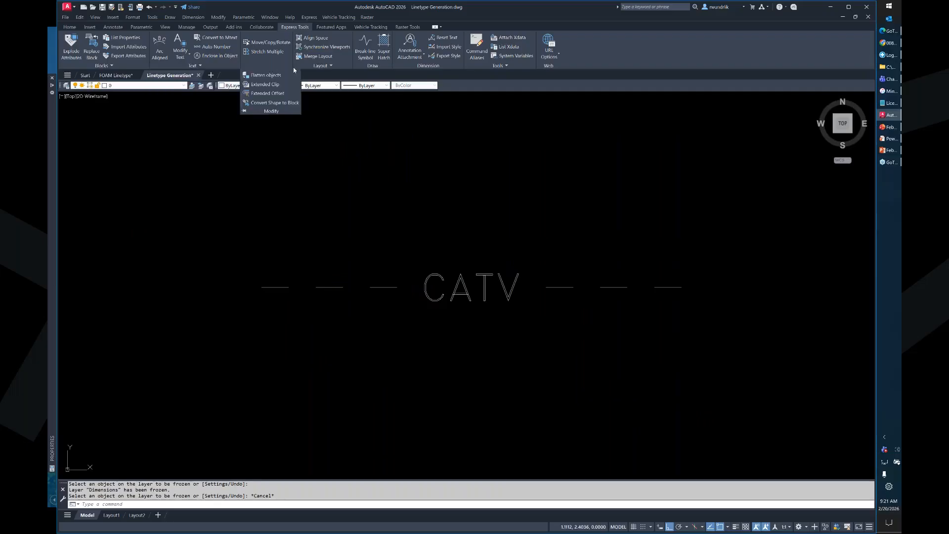
left_click(322, 66)
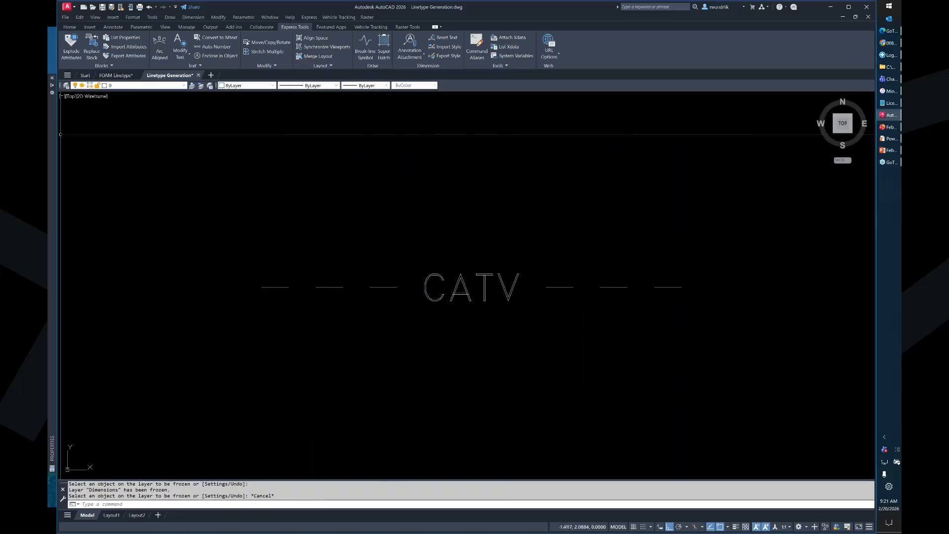
- Switch to the presentation and review the Custom Linetype slides on Make Linetype, the file name, and the start and end points
key("alt+Tab")
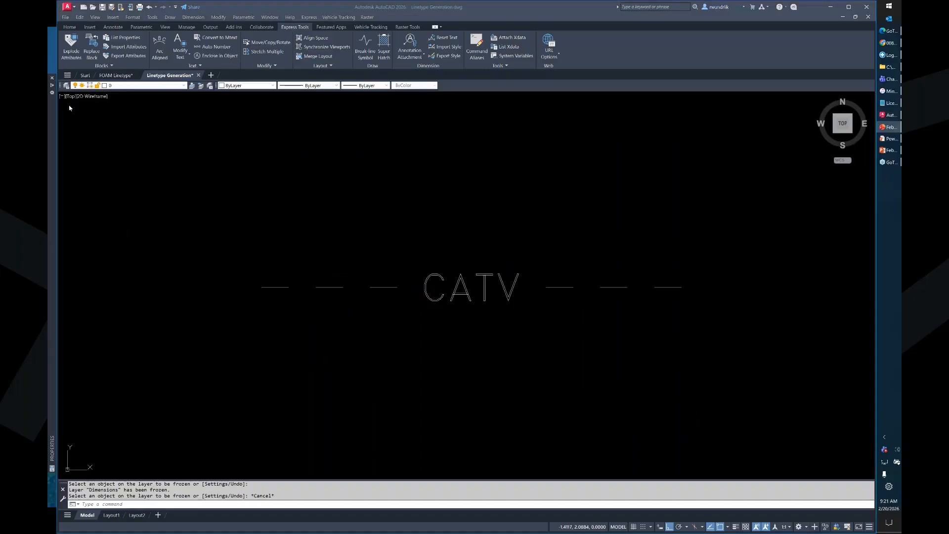
key("alt+Tab")
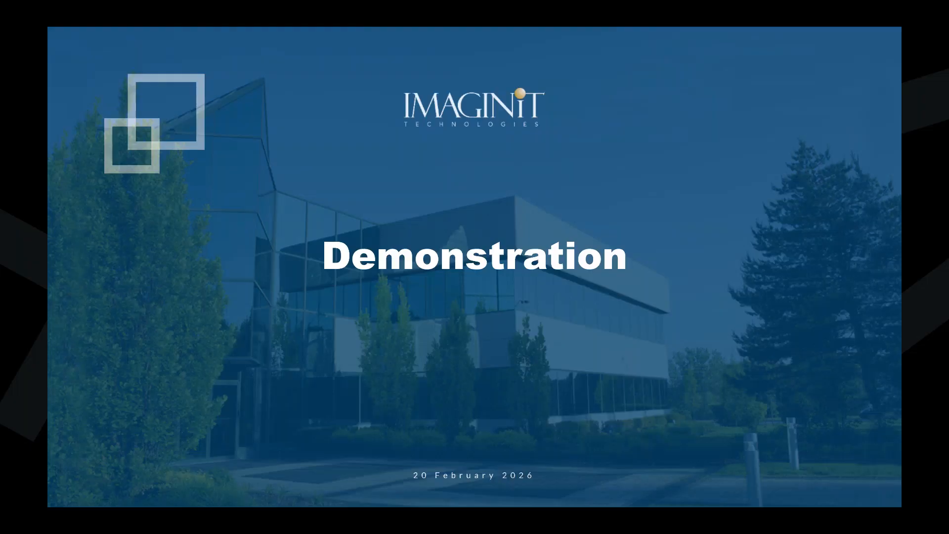
key("Left")
key("Left")
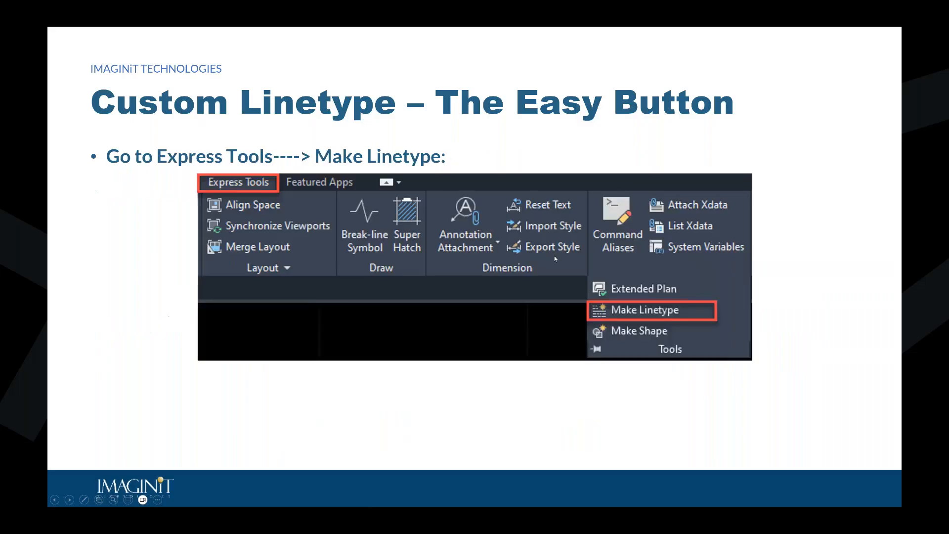
key("Right")
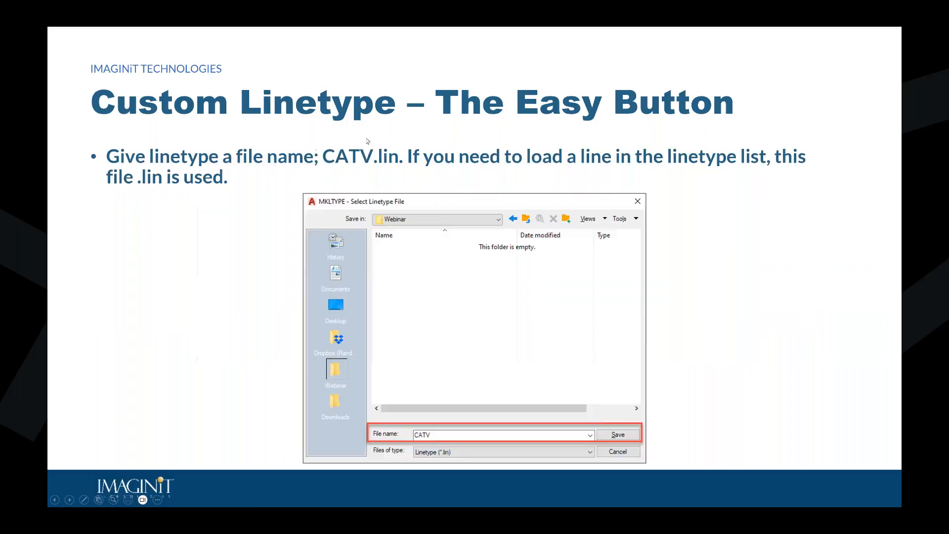
key("Right")
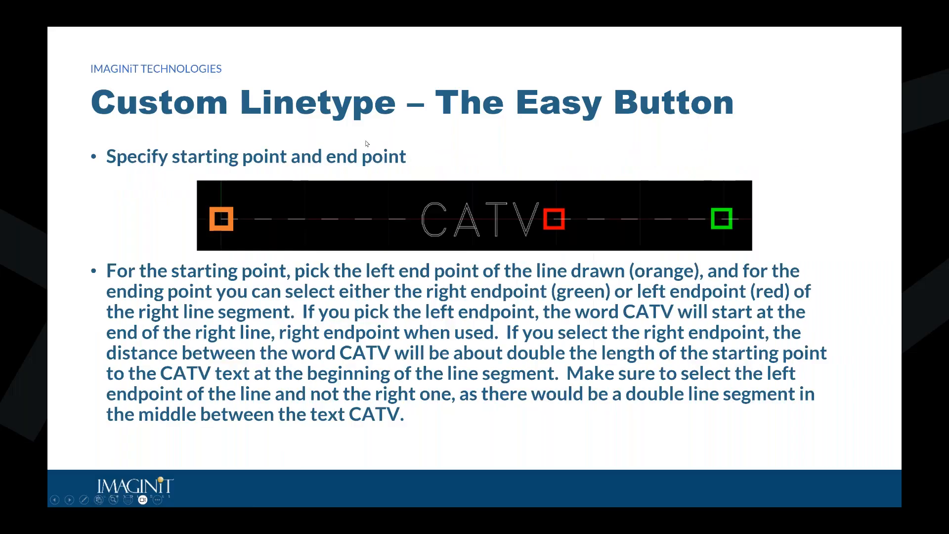
key("Right")
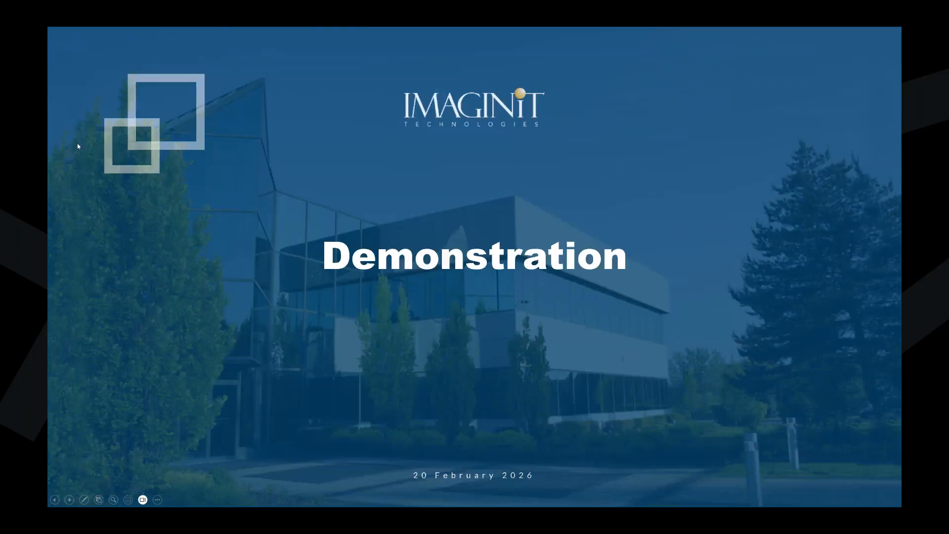
- Switch back to AutoCAD and start Make Linetype, saving the linetype file as CATV in the Webinar folder
key("alt+Tab")
left_click(502, 66)
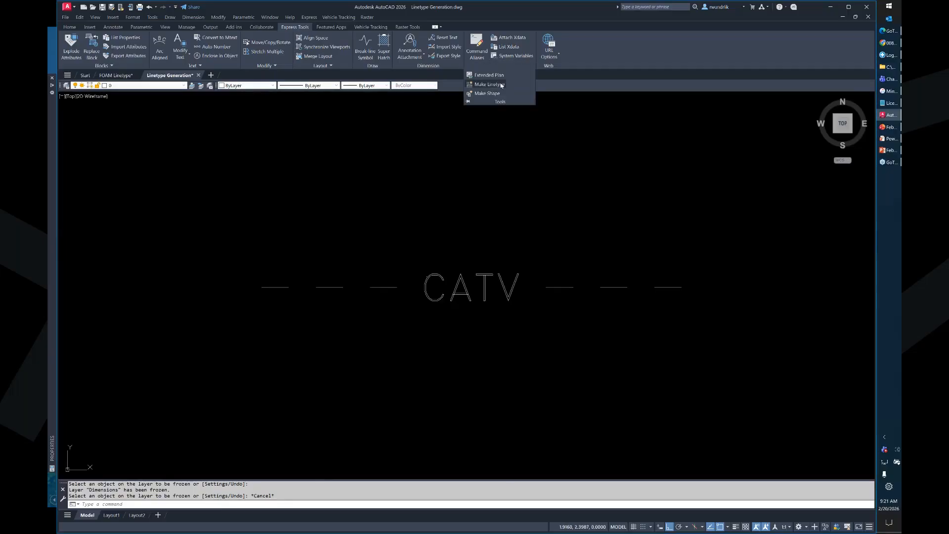
left_click(493, 86)
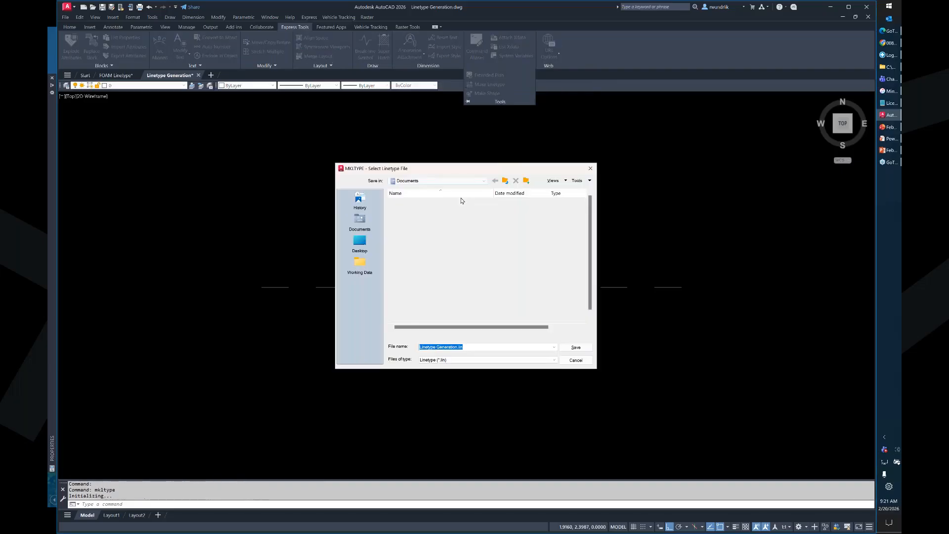
left_click(405, 247)
double_click(405, 247)
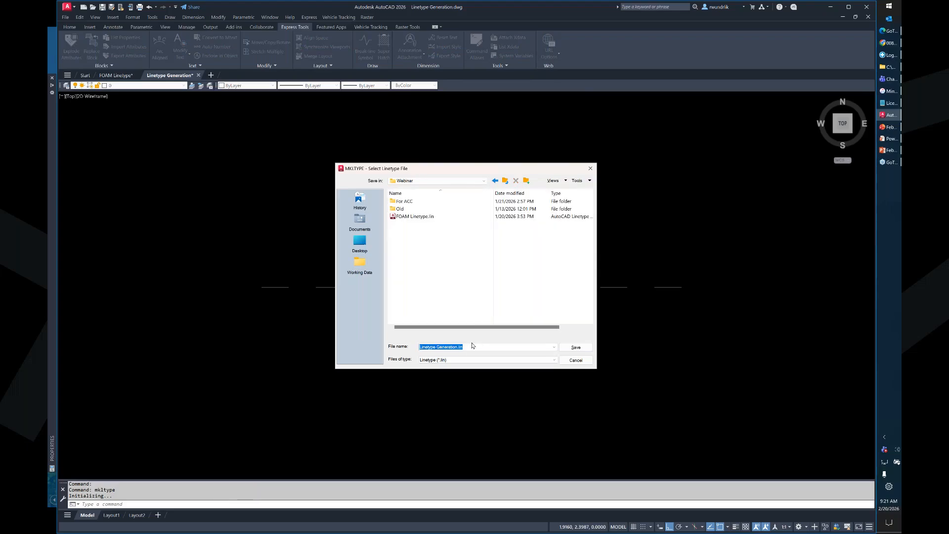
type("CATV")
left_click(576, 349)
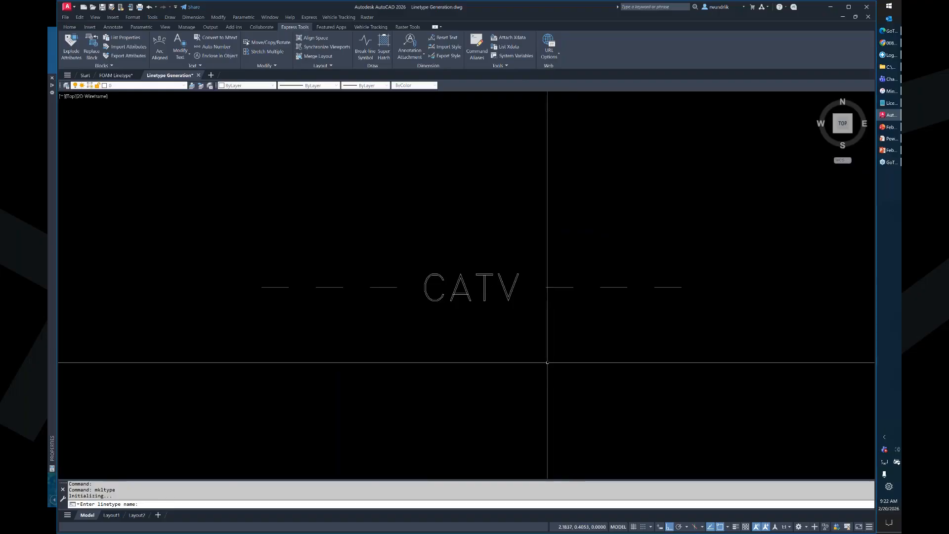
- Name the linetype CATV and give it the description "Cable TV (Underground)"
type("CATV")
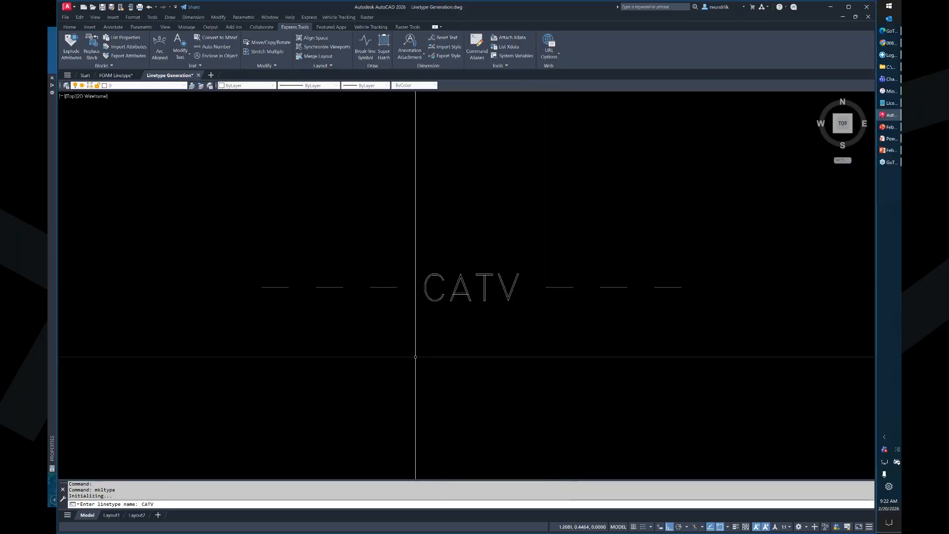
key("Return")
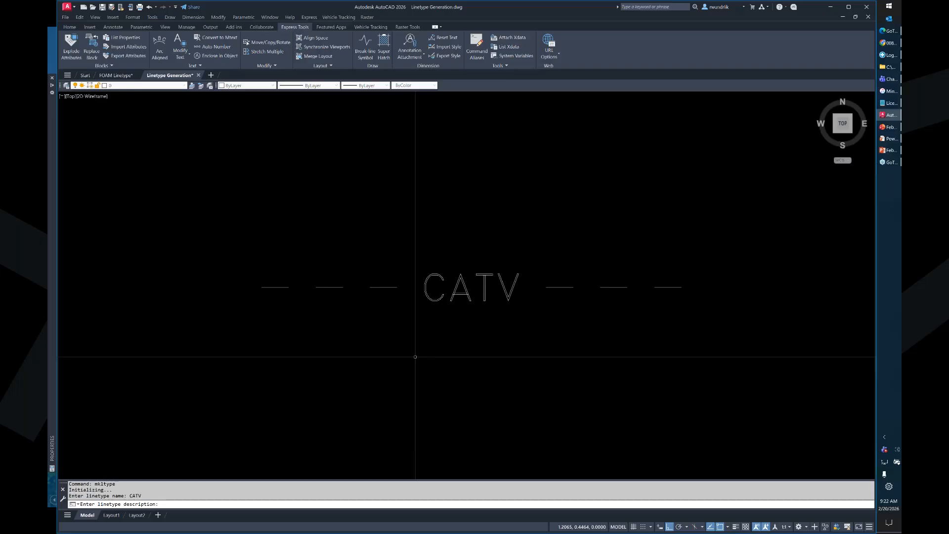
type("Cable TV")
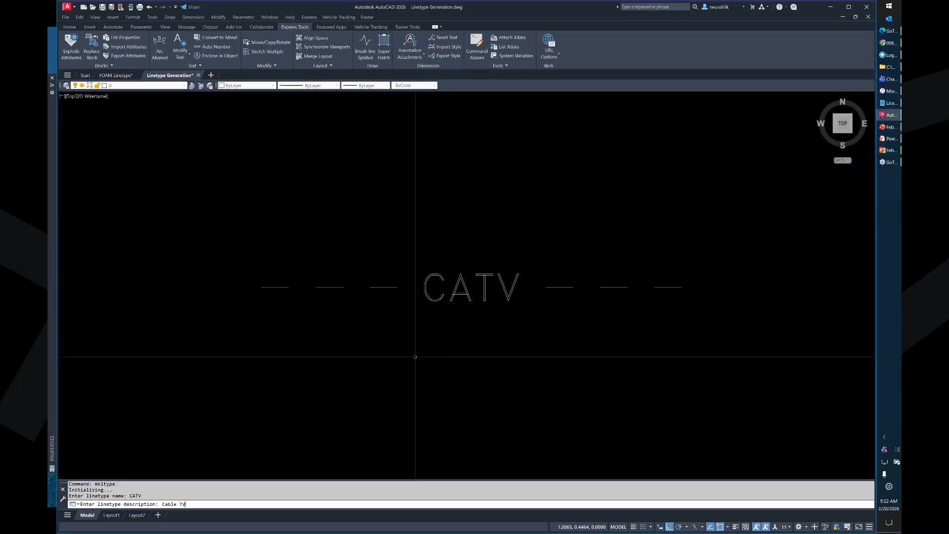
type(" (Underground)")
key("Return")
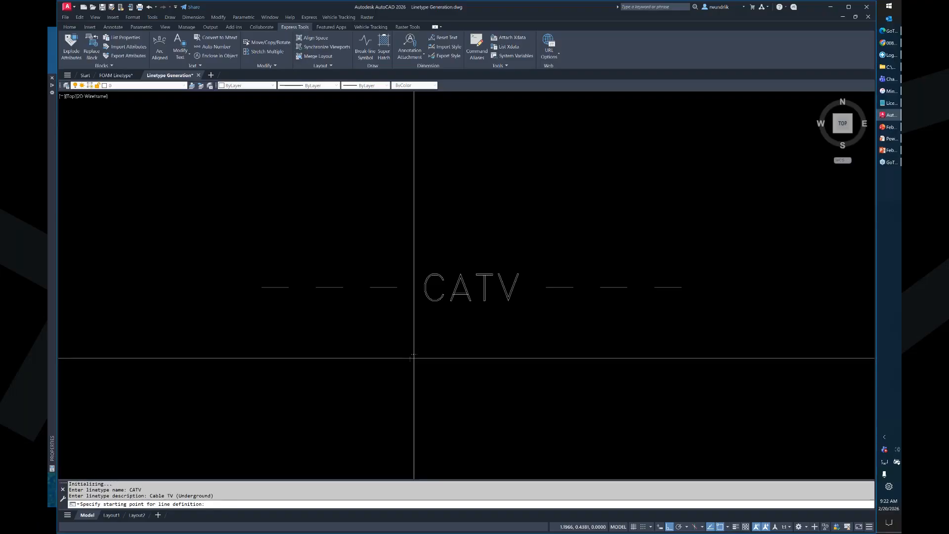
- Define the pattern from the first dash's left end to the left end of the dash after CATV, selecting the three leading dashes and text
left_click(262, 287)
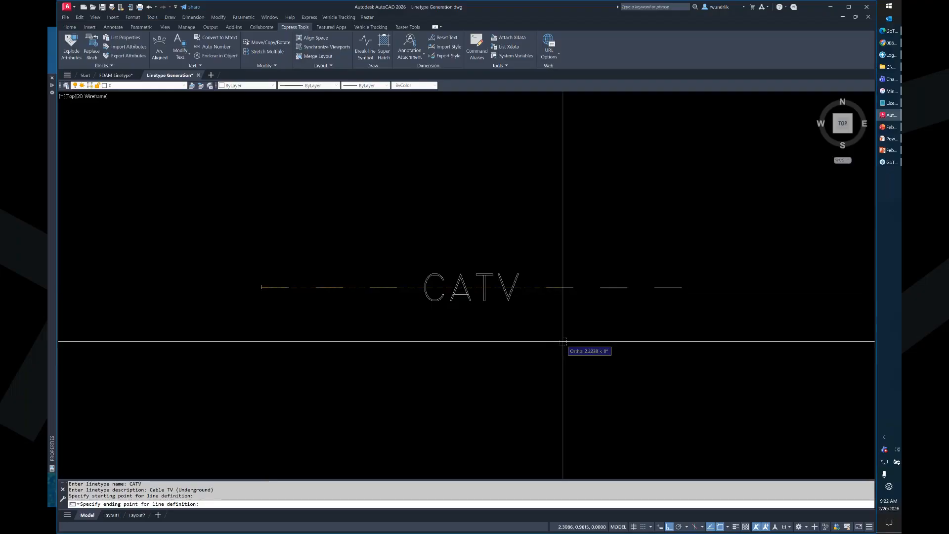
left_click(547, 287)
left_click(536, 319)
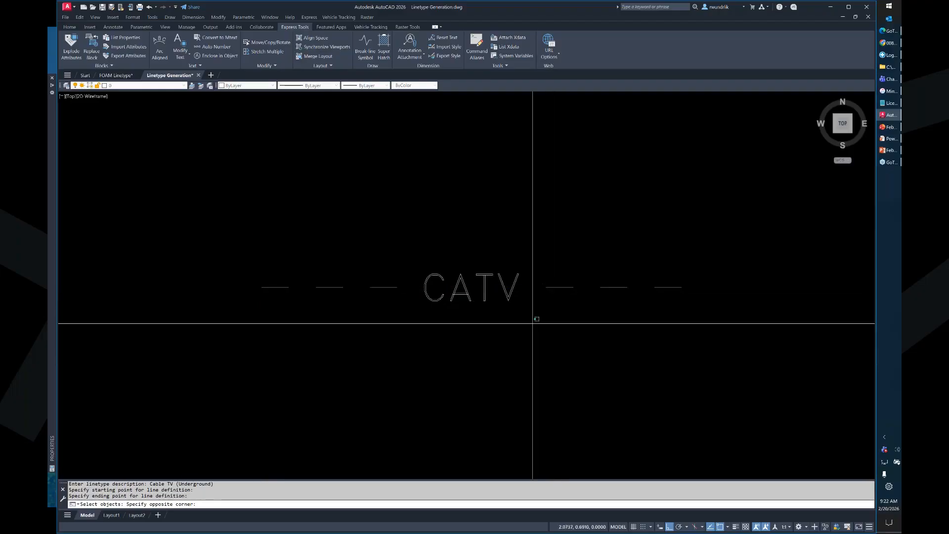
left_click(214, 239)
key("Return")
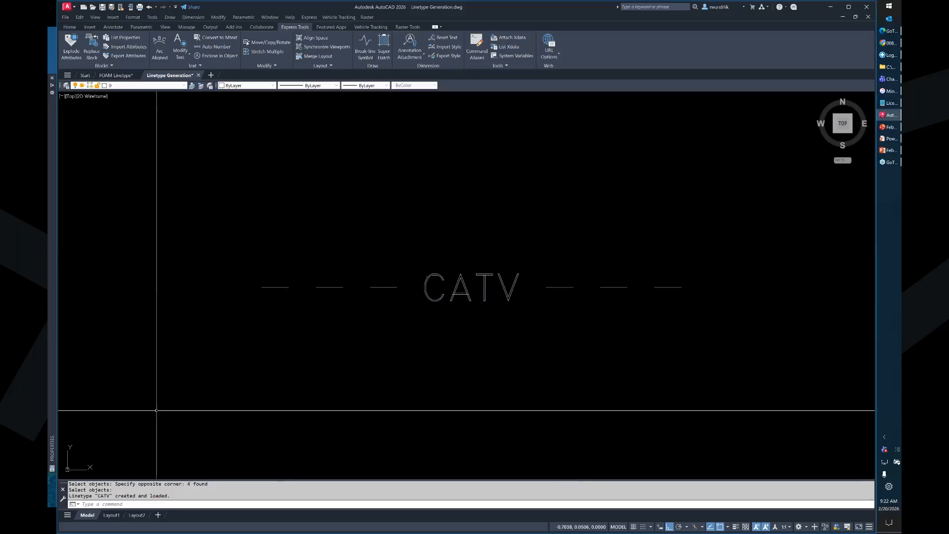
- Draw a long horizontal line between the GAS line sample and the upper CATV sample
scroll(287, 169, "down", 2)
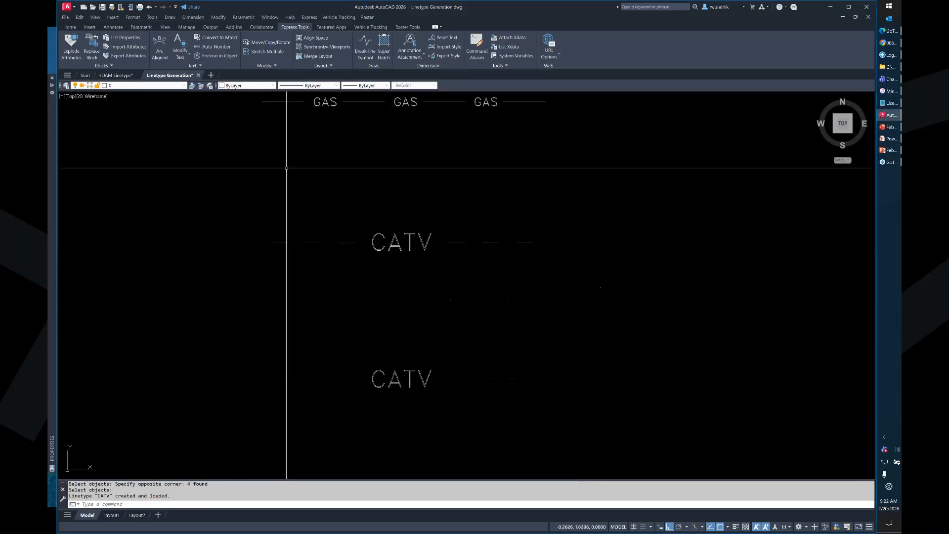
middle_click_drag(287, 168, 286, 228)
type("l")
key("Return")
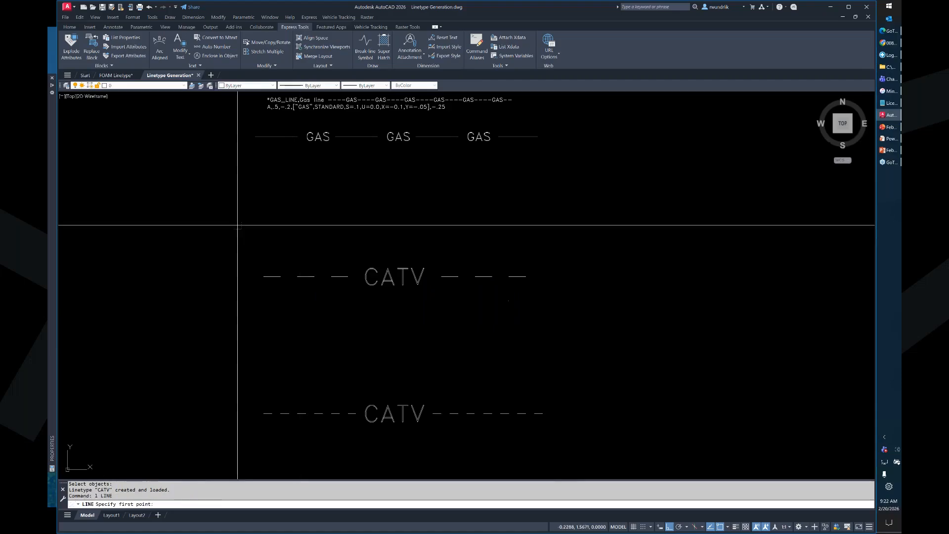
left_click(236, 221)
left_click(777, 219)
key("Return")
- Assign the CATV linetype to the new horizontal line and deselect it
left_click(710, 204)
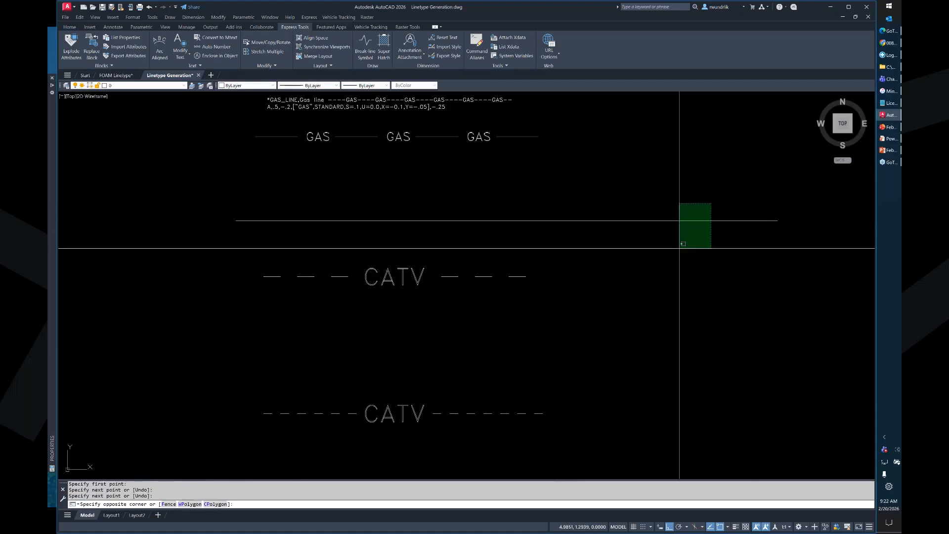
left_click(678, 243)
left_click(308, 85)
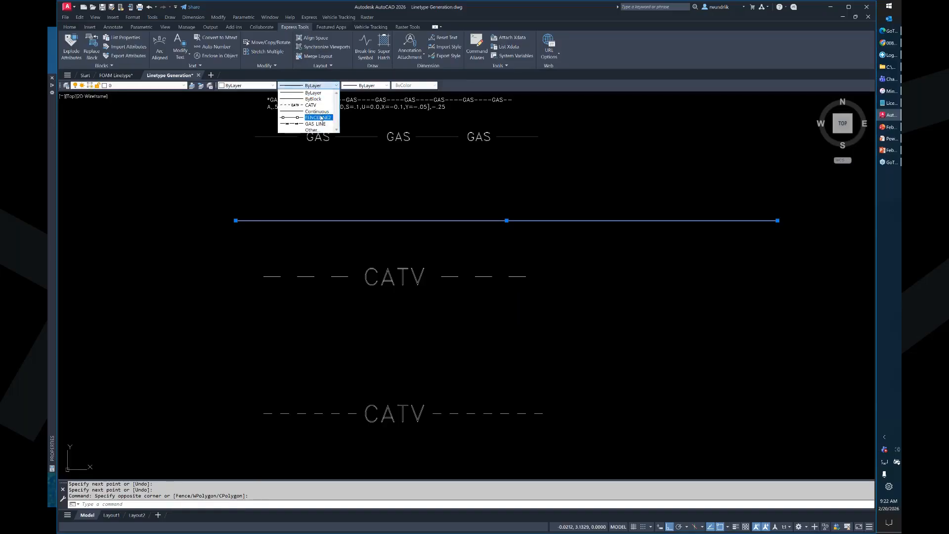
left_click(319, 118)
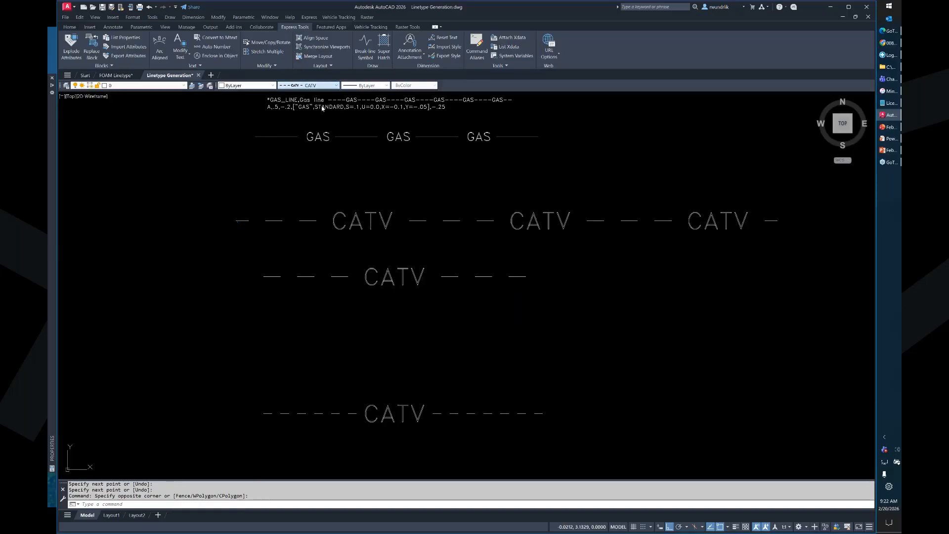
scroll(498, 279, "down", 4)
key("Escape")
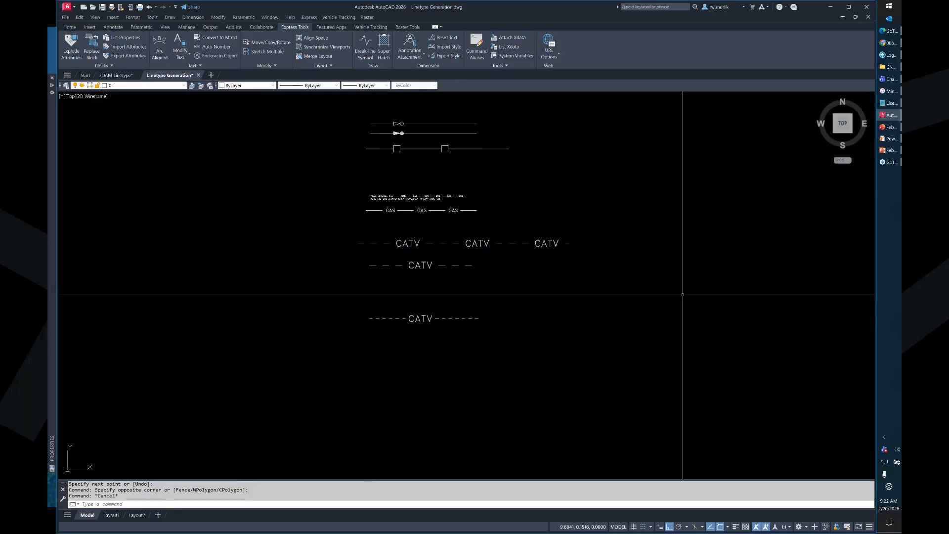
- Open CATV.lin in Notepad++, declining the program update, and examine the dash, text and spacing values of the linetype definition
left_click(890, 67)
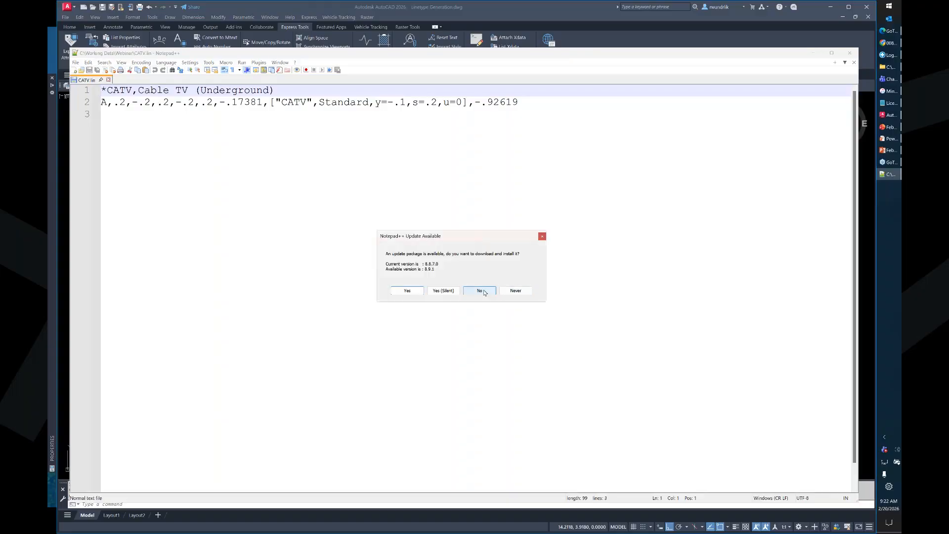
left_click(480, 291)
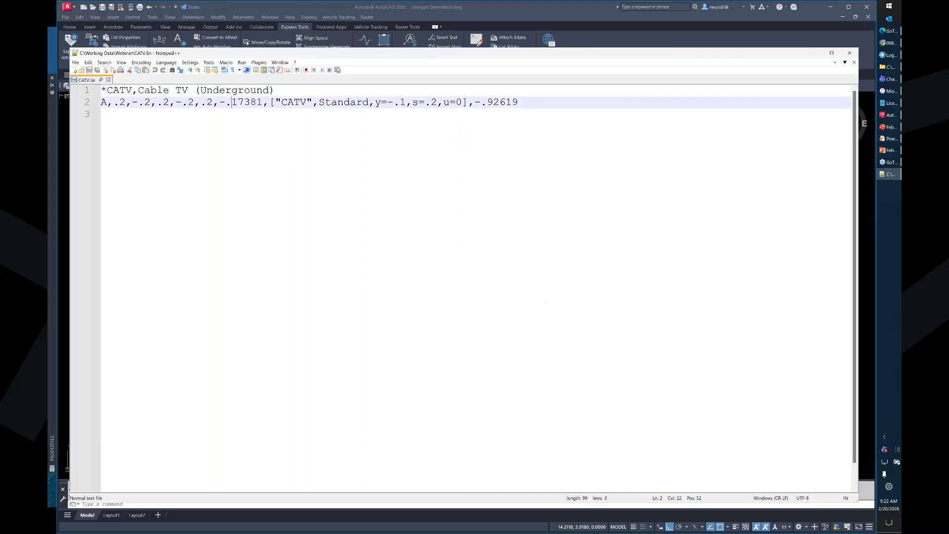
double_click(247, 102)
left_click_drag(282, 102, 363, 102)
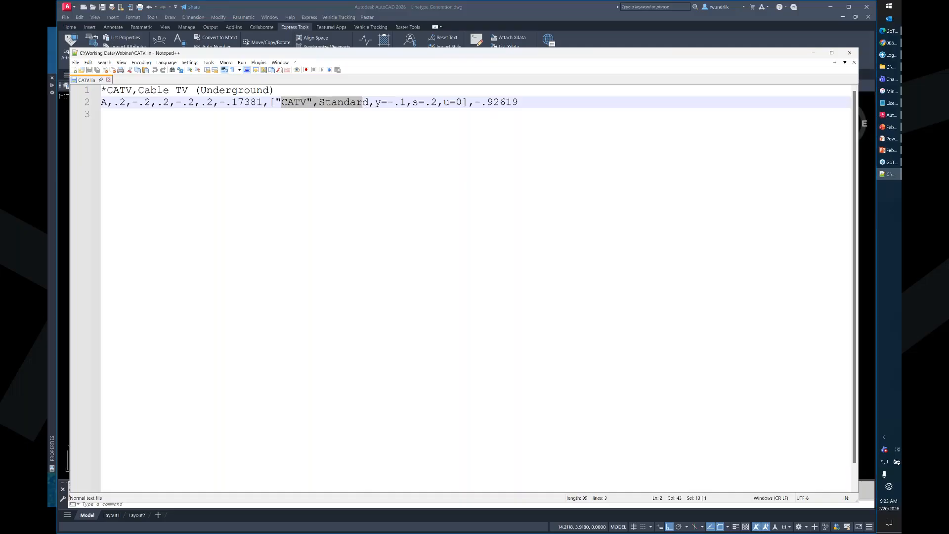
double_click(503, 102)
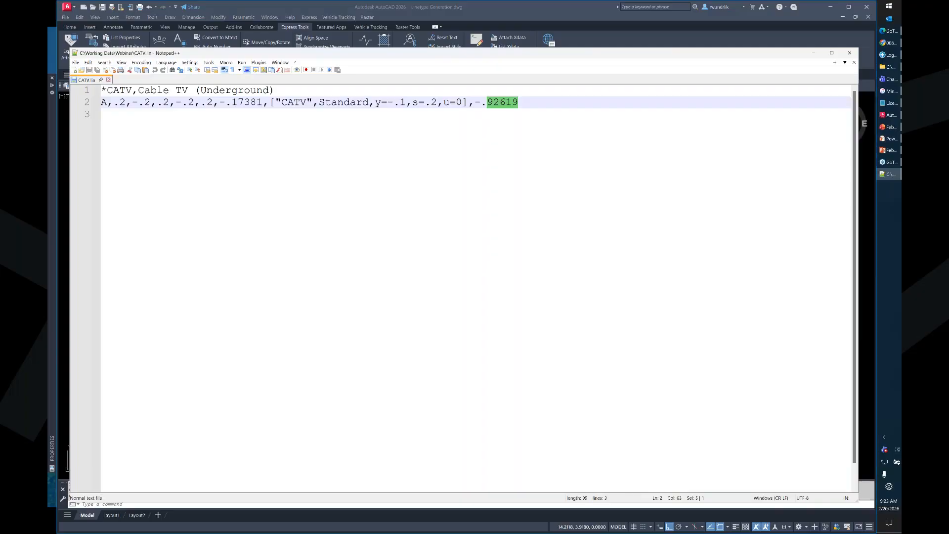
left_click(101, 115)
left_click_drag(518, 102, 101, 90)
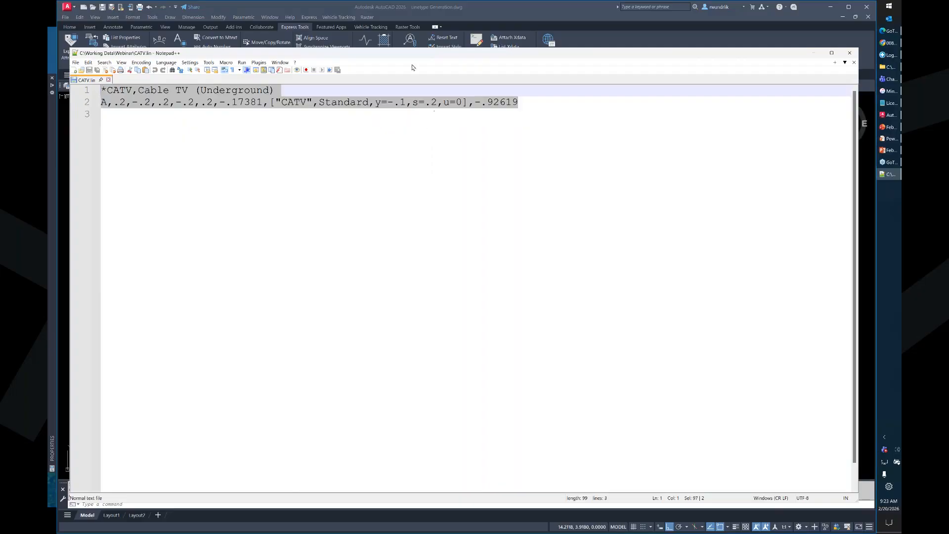
- Compare the CATV.lin definition with the linetype samples in the drawing, then close Notepad++
left_click_drag(419, 58, 437, 304)
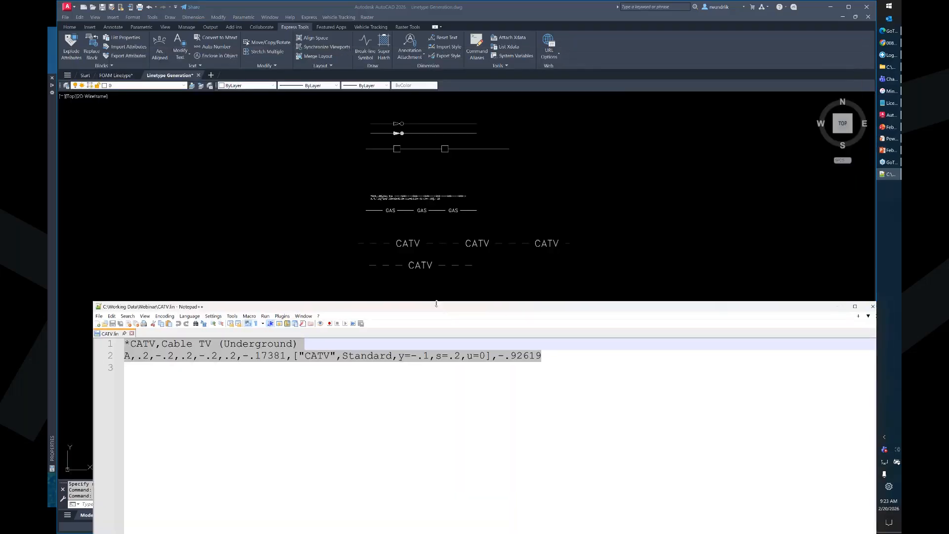
mouse_move(502, 312)
left_mouse_down()
mouse_move(481, 185)
mouse_move(496, 53)
mouse_move(472, 49)
left_mouse_up()
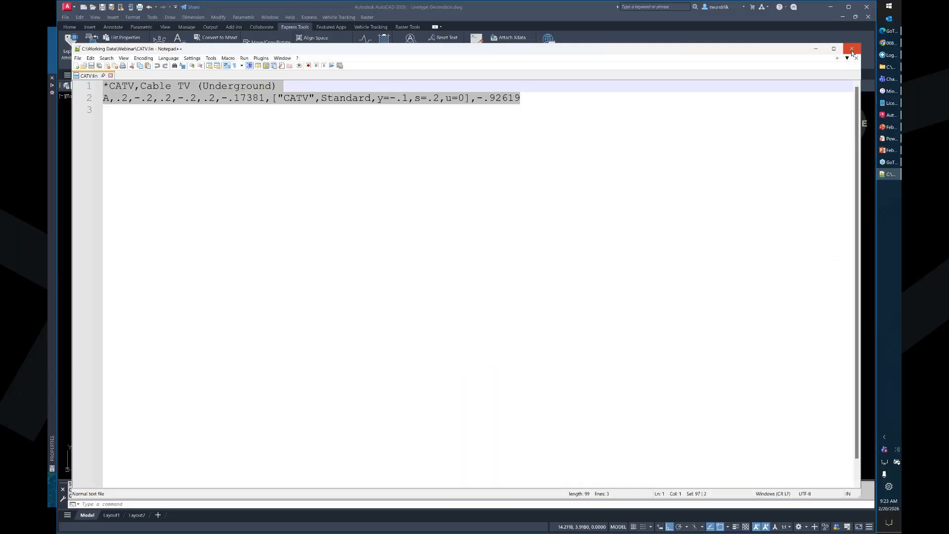
left_click(852, 49)
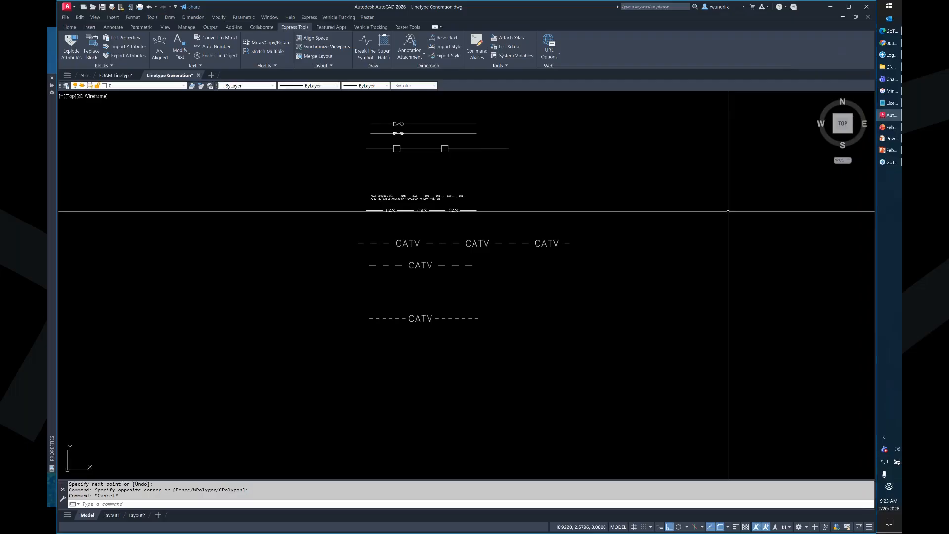
scroll(514, 252, "up", 4)
mouse_move(508, 252)
middle_mouse_down()
mouse_move(619, 256)
mouse_move(624, 282)
middle_mouse_up()
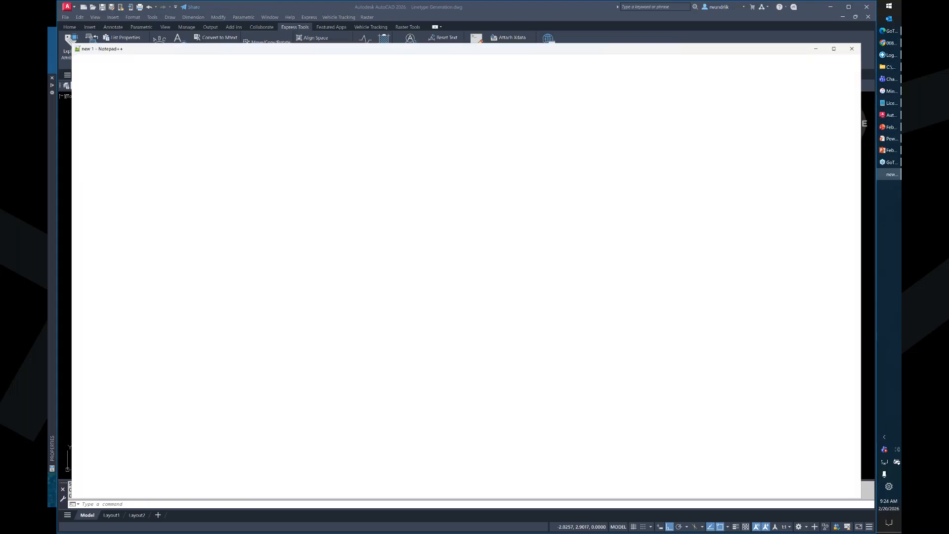
- Review both lines of the CATV linetype definition in CATV.lin, then switch back to the AutoCAD drawing
left_click_drag(521, 98, 103, 87)
left_click(104, 110)
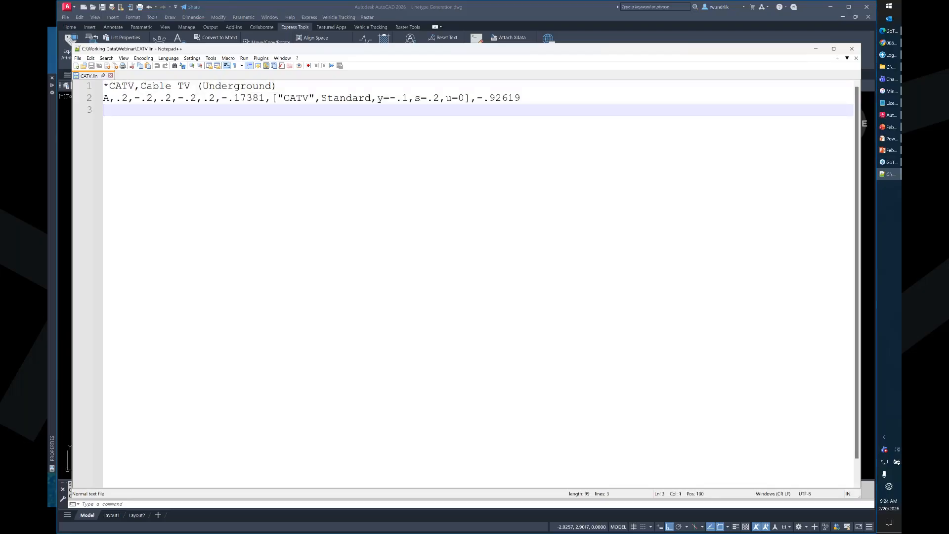
left_click_drag(522, 98, 122, 97)
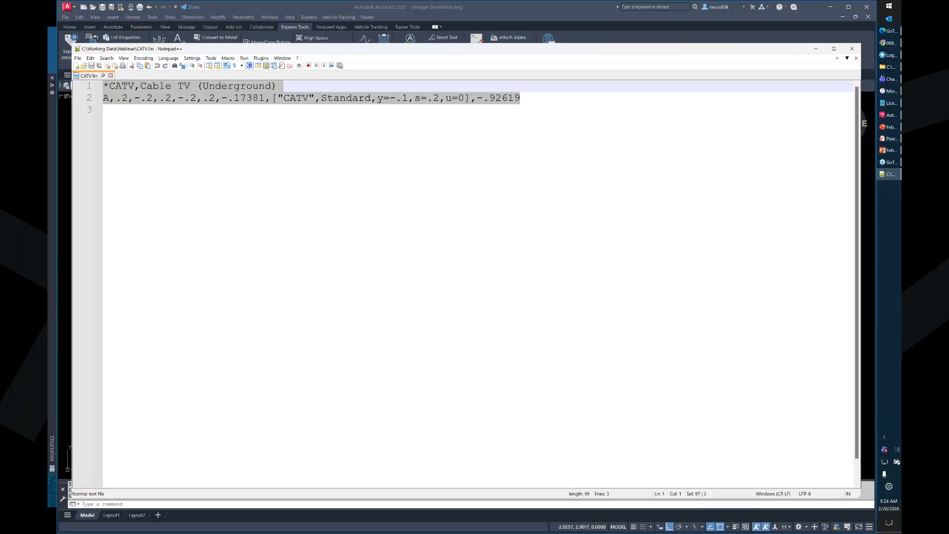
left_click(355, 530)
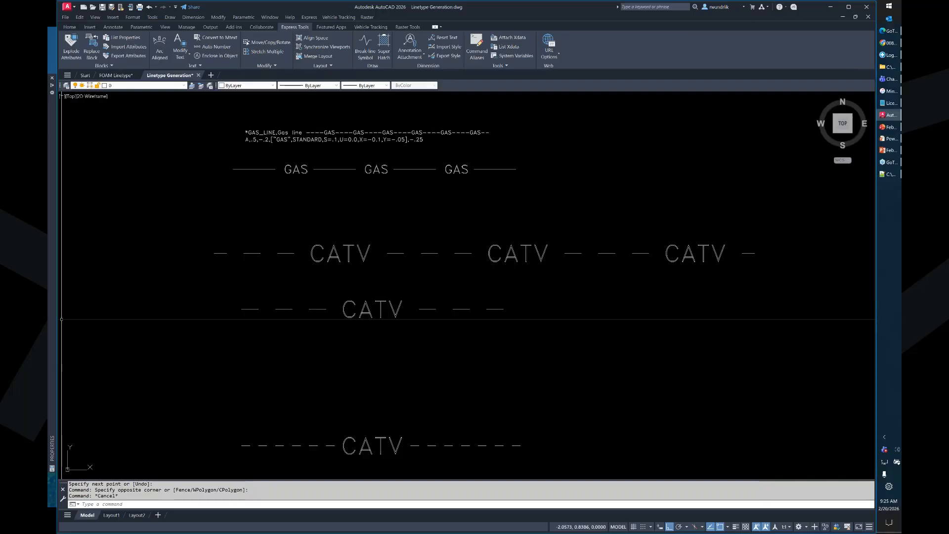
- Switch to the PowerPoint slide show and advance to the "Custom Linetype – Making a Shape" slide
mouse_move(53, 317)
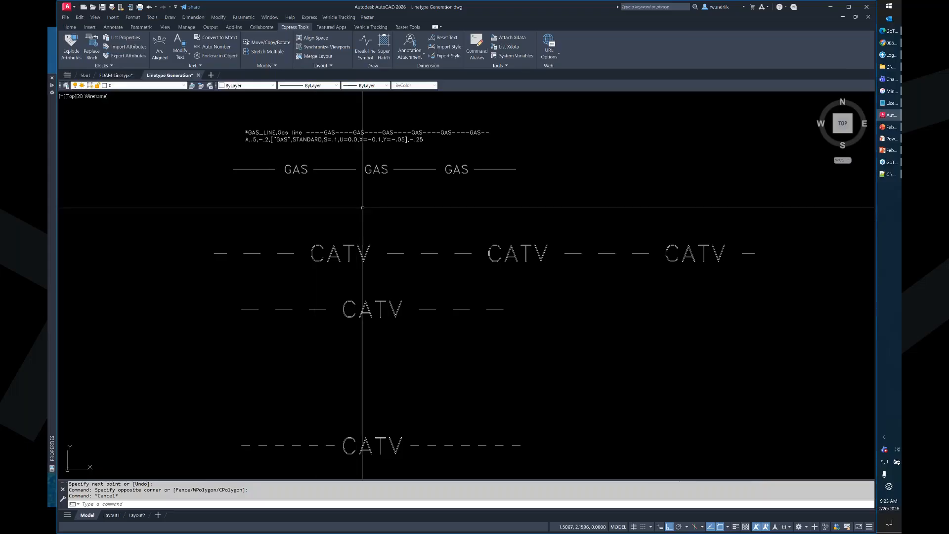
mouse_move(888, 138)
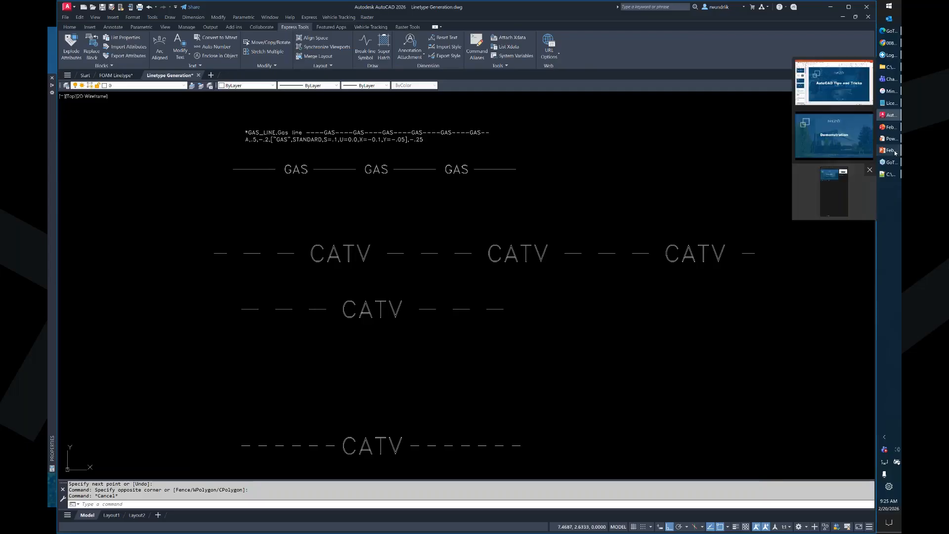
left_click(864, 135)
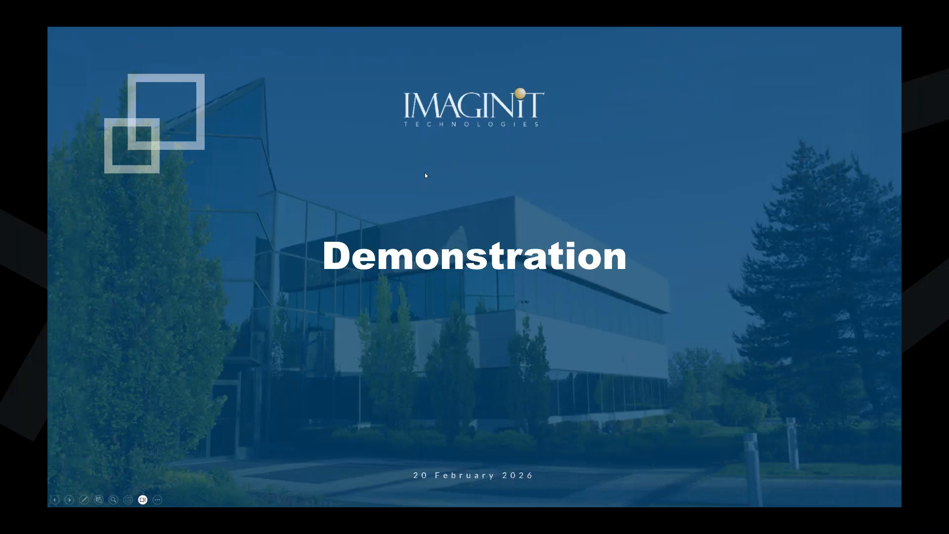
left_click(426, 173)
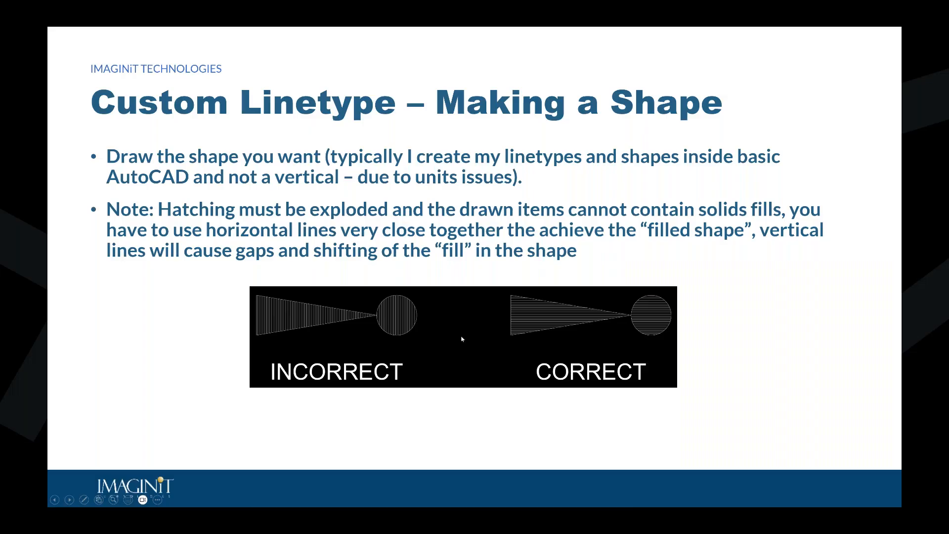
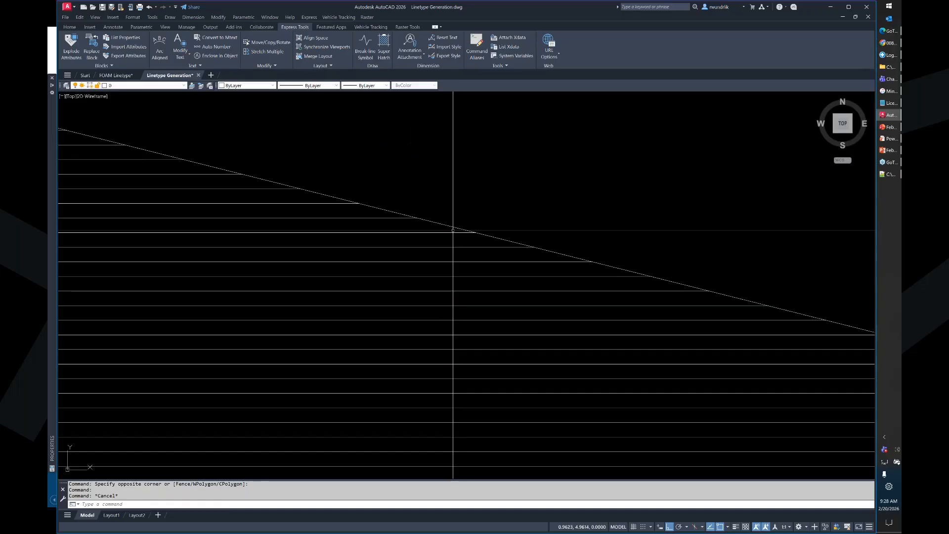
- Examine the closely spaced horizontal lines that fill the arrow-and-circle symbol in the AutoCAD drawing
left_click(453, 230)
scroll(460, 233, "down", 5)
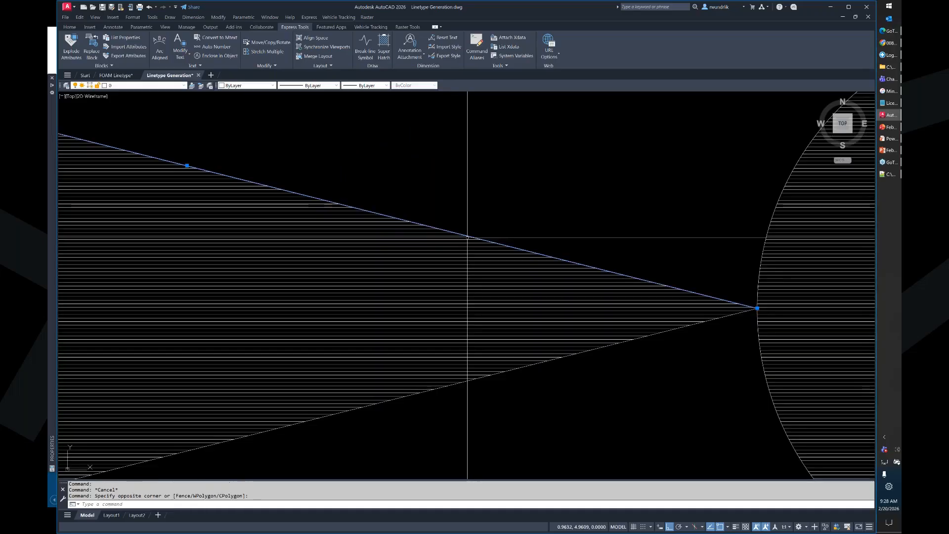
scroll(467, 237, "down", 5)
key("Escape")
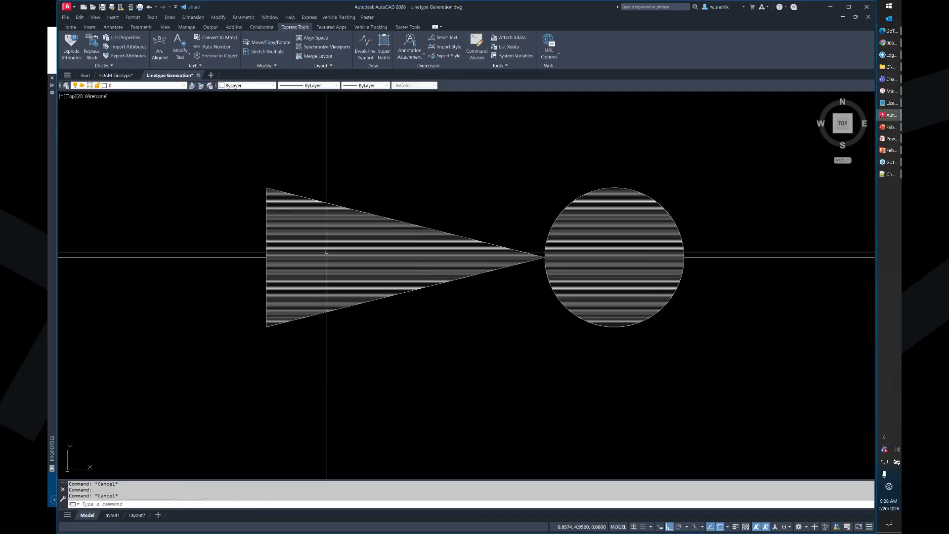
scroll(389, 257, "down", 3)
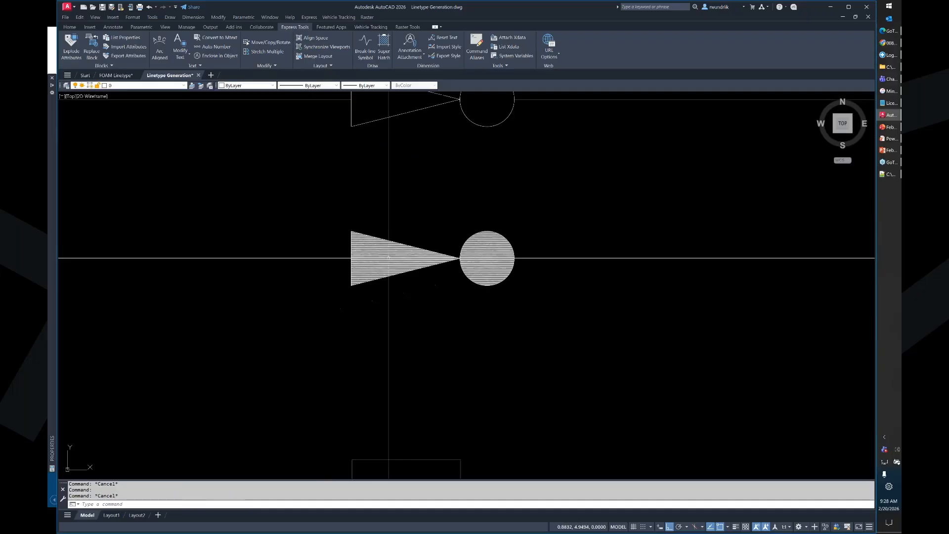
scroll(364, 292, "down", 3)
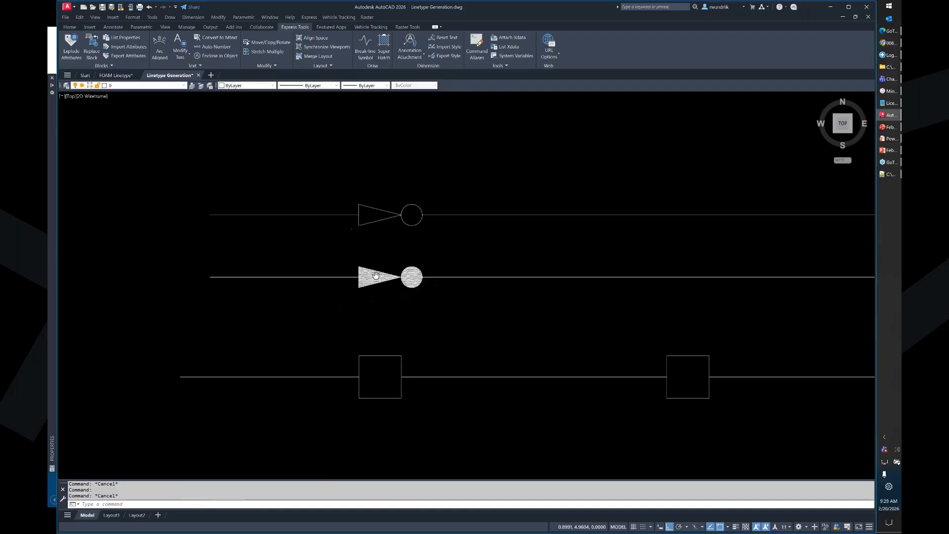
- Start the Make Shape express tool and save the shape file as ArrowCircleBlank in the Working Data folder
left_click(504, 66)
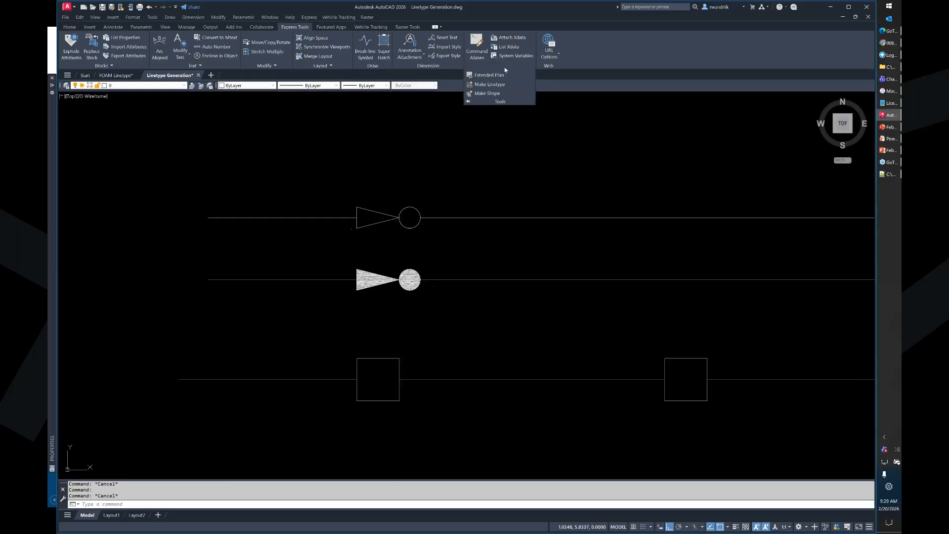
left_click(487, 93)
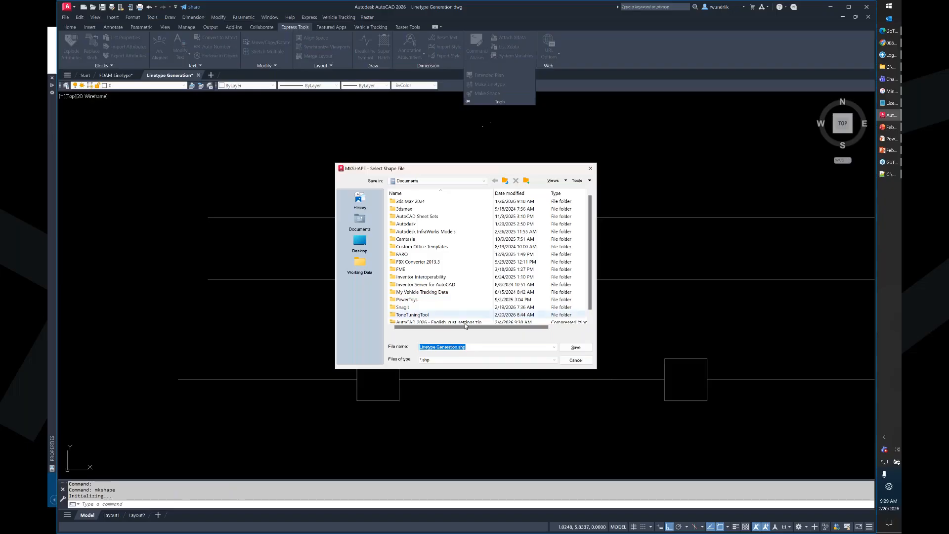
left_click(359, 265)
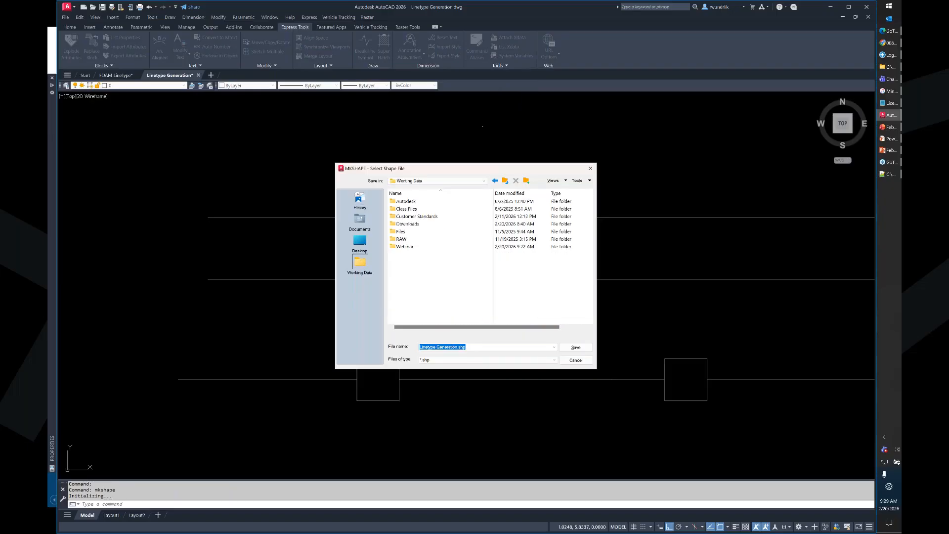
type("ArrowCircleBlank")
left_click_drag(452, 347, 407, 352)
key("ctrl+c")
left_click(576, 347)
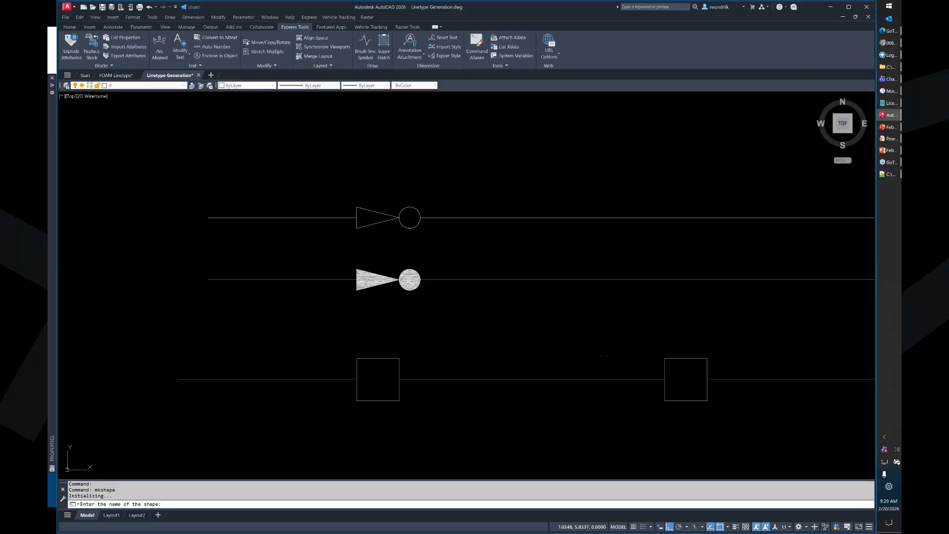
- Name the new shape ArrowCircleBlank and set its resolution to 4096
key("ctrl+v")
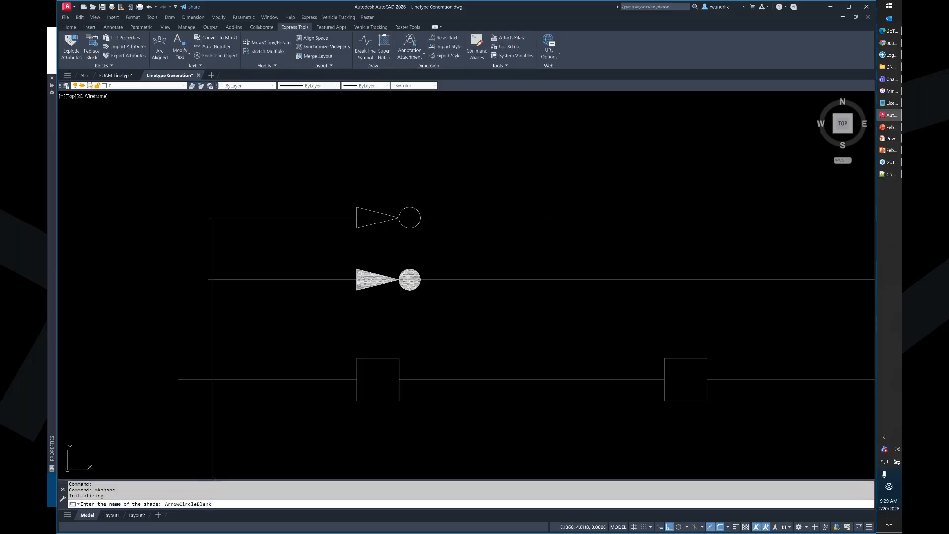
key("Return")
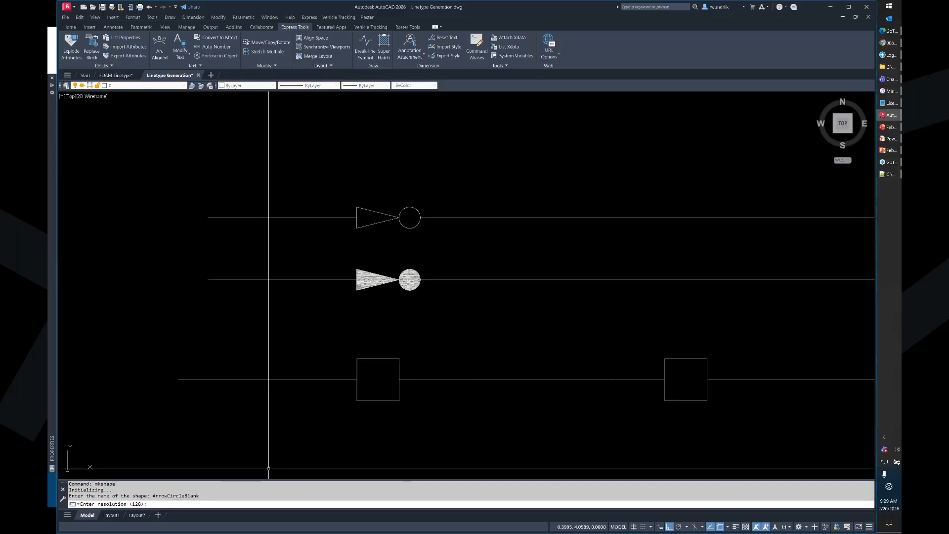
type("096")
key("Return")
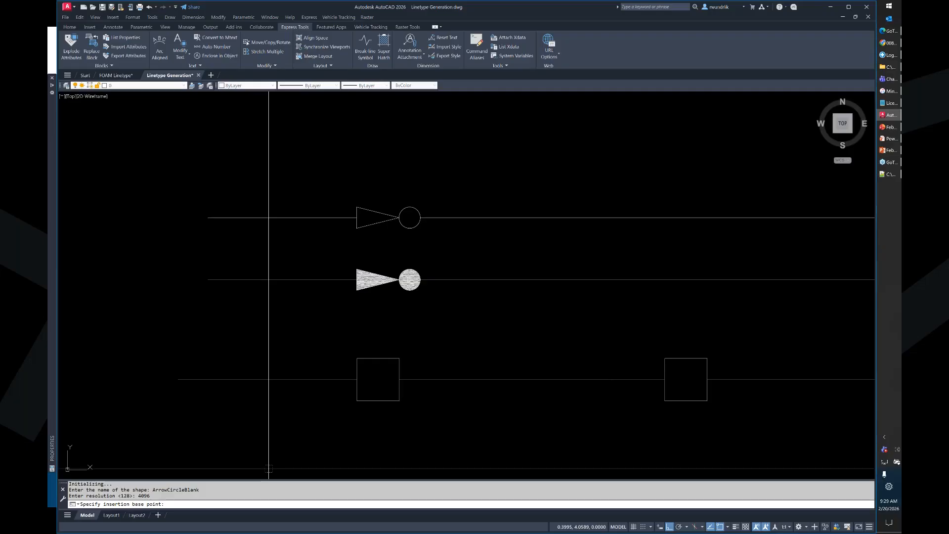
- Create the shape from the unfilled arrow and circle, with its base point at the middle of the arrow's vertical edge
left_click(356, 217)
left_click(340, 244)
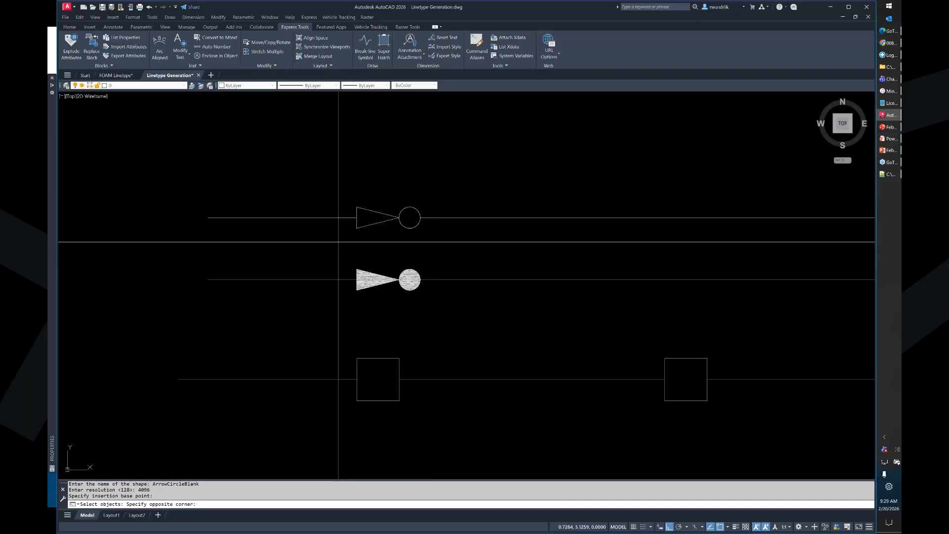
left_click(440, 187)
key("Return")
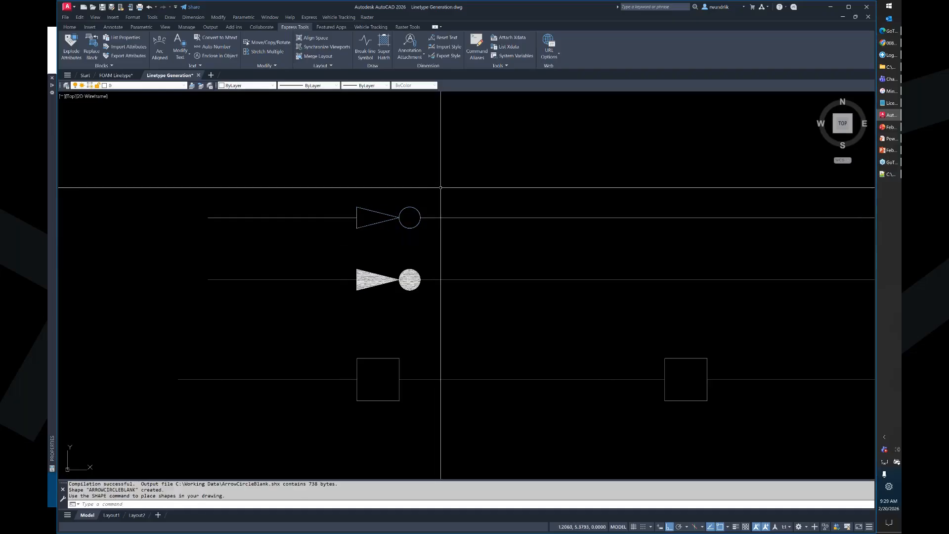
- Insert the ArrowCircleBlank shape above the unfilled arrow-and-circle sample, accepting height 1 and rotation angle 0
type("SHape")
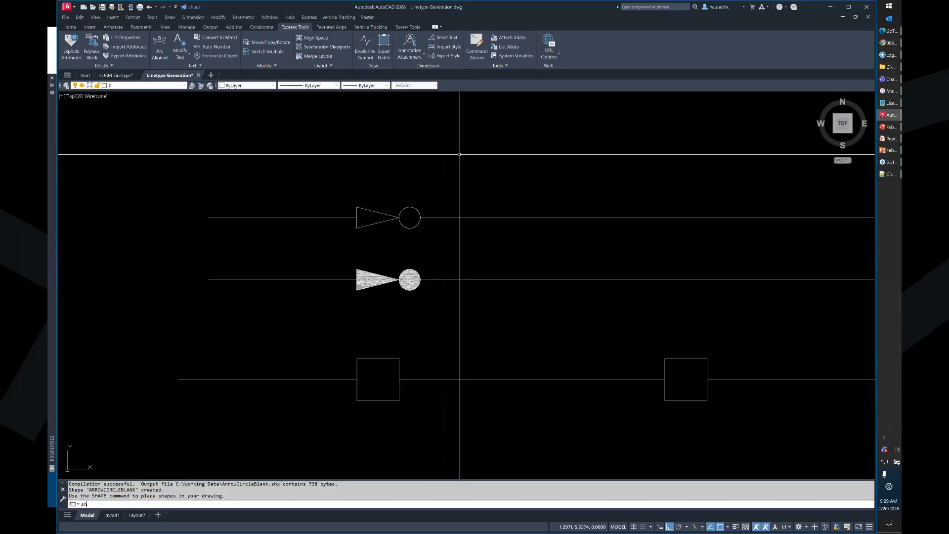
key("Return")
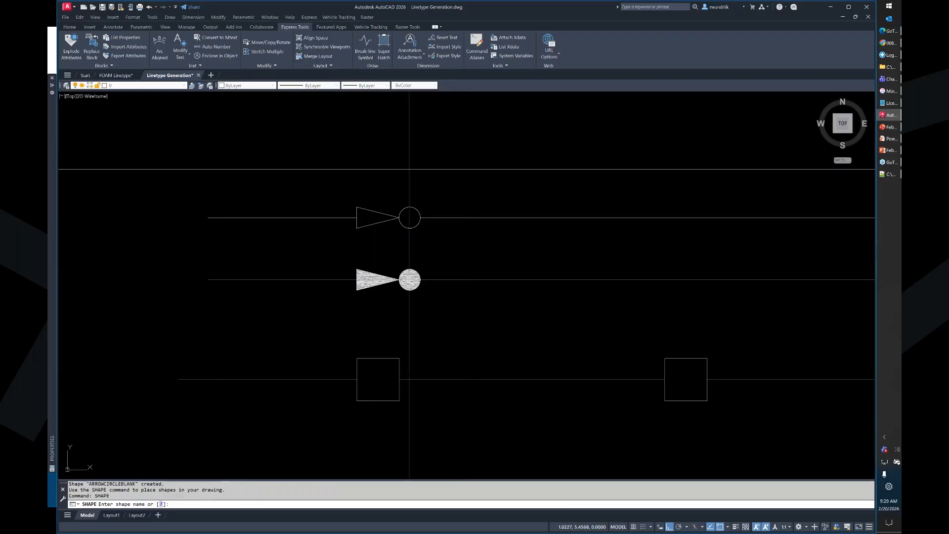
type("ArrowCircleBlank")
key("Return")
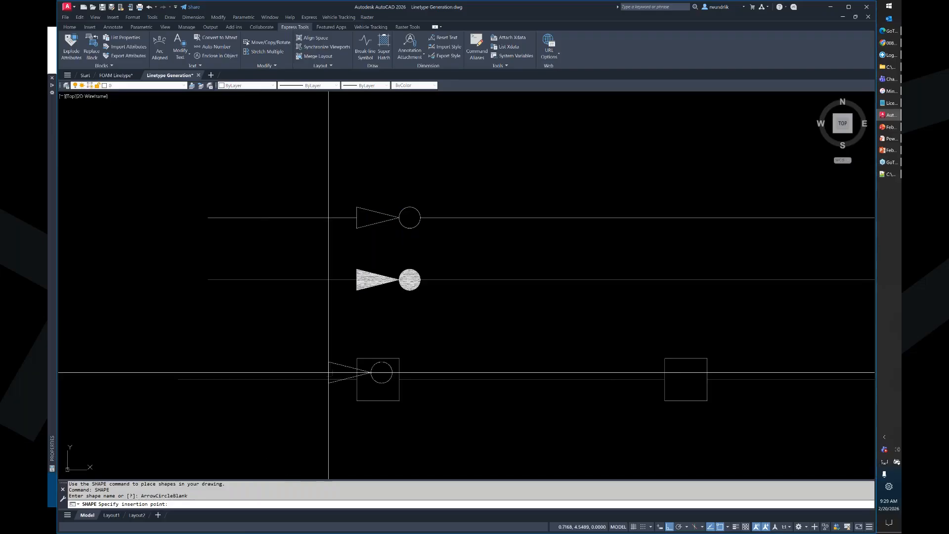
scroll(416, 173, "down", 2)
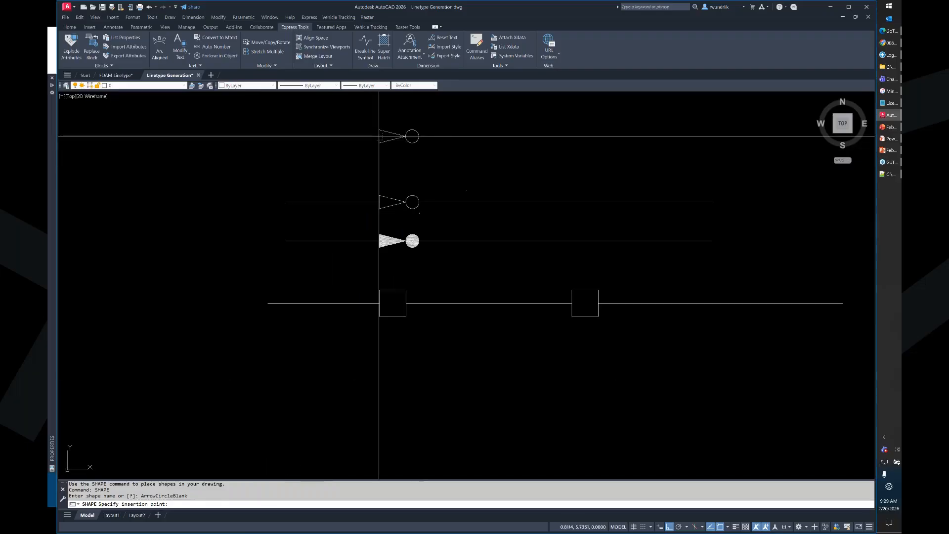
left_click(397, 137)
key("Return")
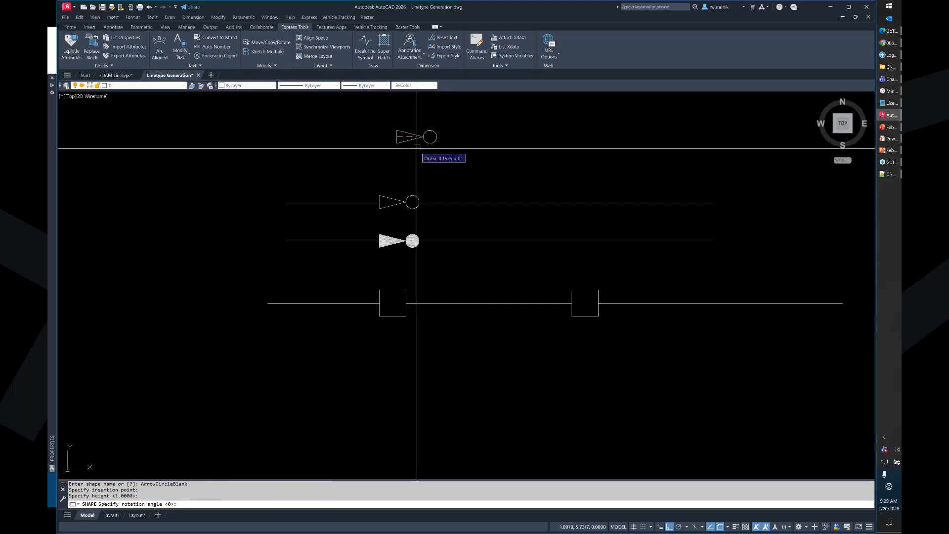
key("Return")
- Select the inserted arrow-and-circle shape to check that it is a single object, then deselect it
scroll(423, 141, "up", 2)
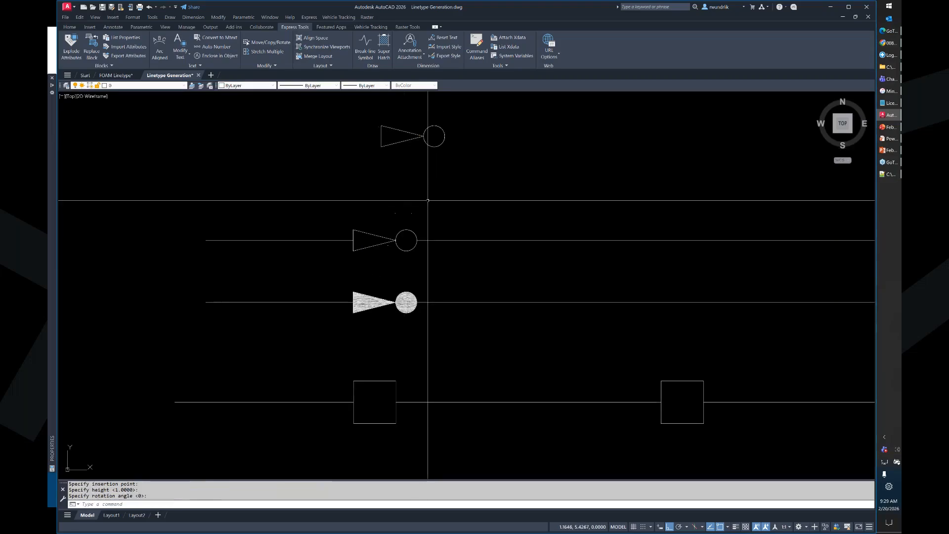
left_click(396, 130)
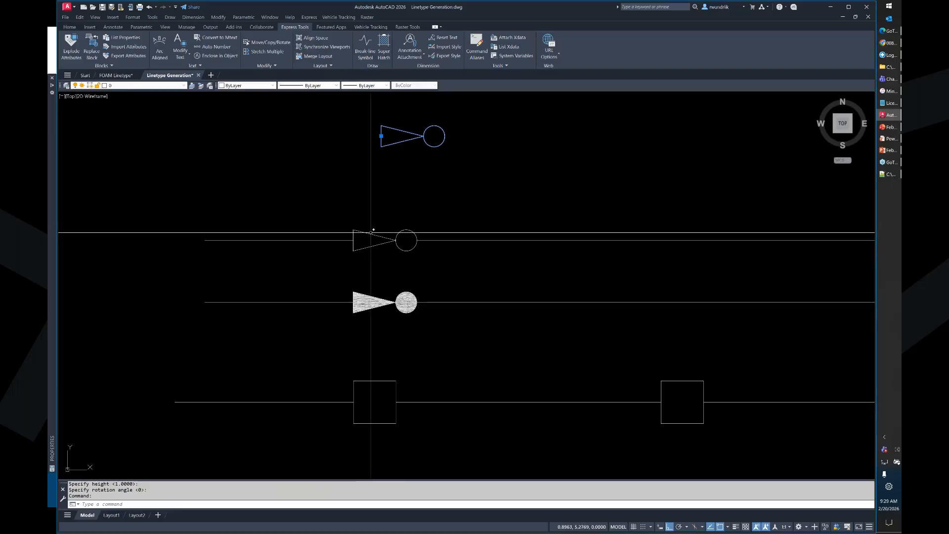
key("Escape")
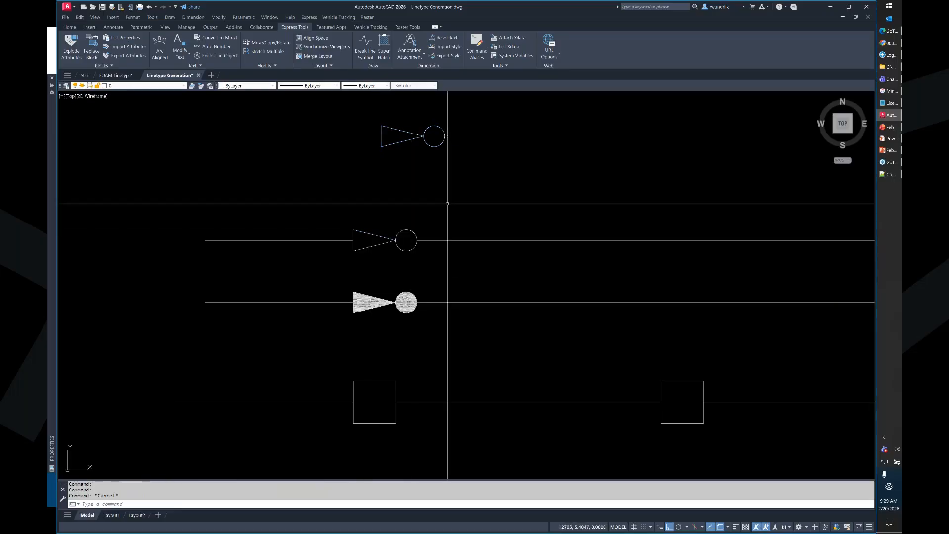
- Draw a 0.5-unit horizontal line leftward from the insertion point of the inserted shape
middle_click_drag(447, 203, 451, 254)
type("l")
key("Return")
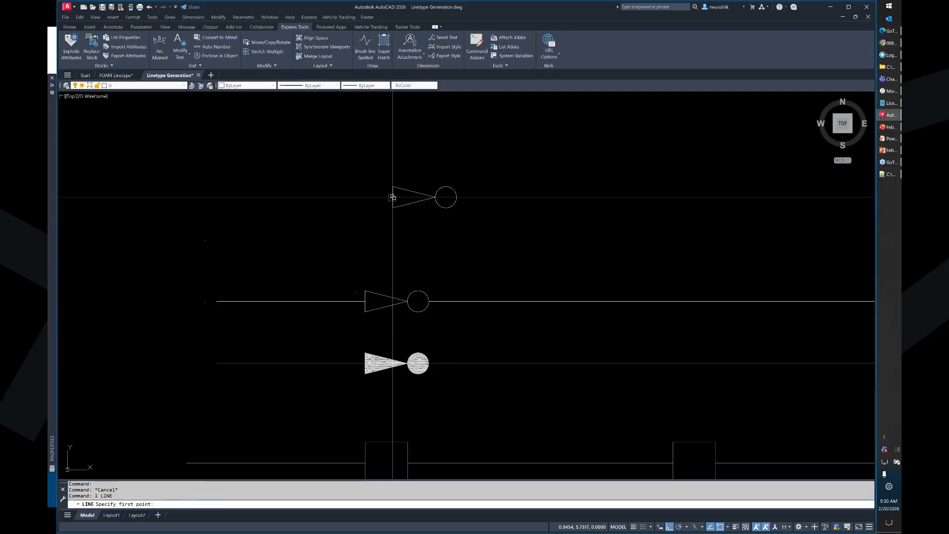
left_click(392, 197)
type(".5")
key("Return")
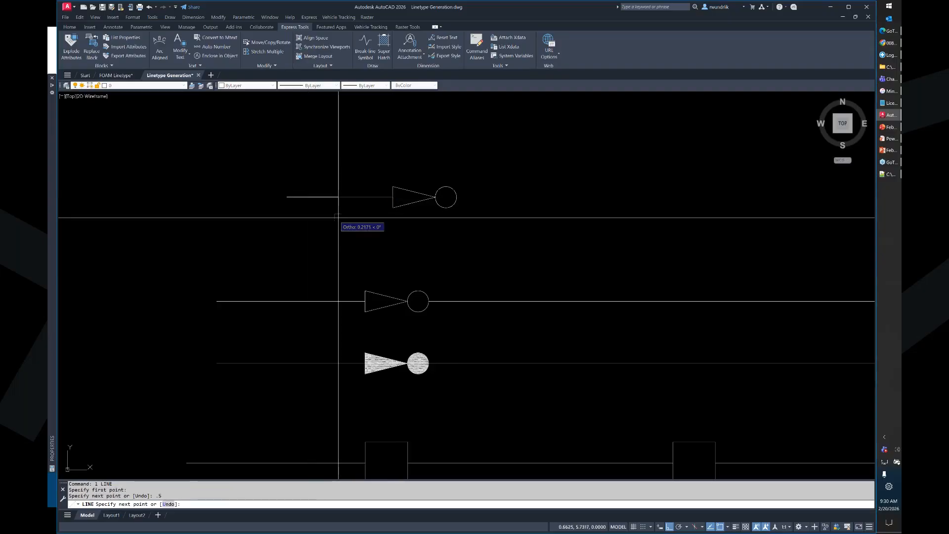
key("Return")
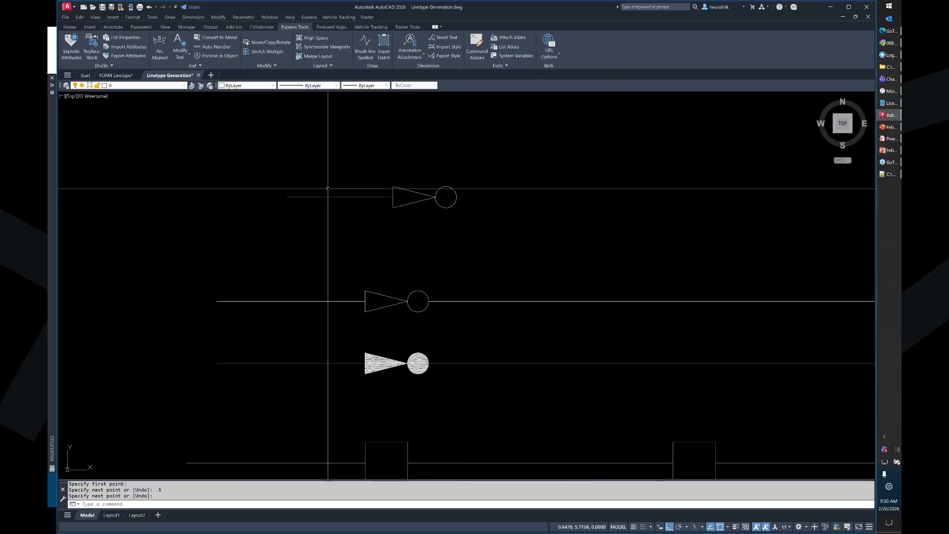
- Draw a 0.1-unit horizontal line rightward from the circle of the original unfilled sample and select that line
type("1")
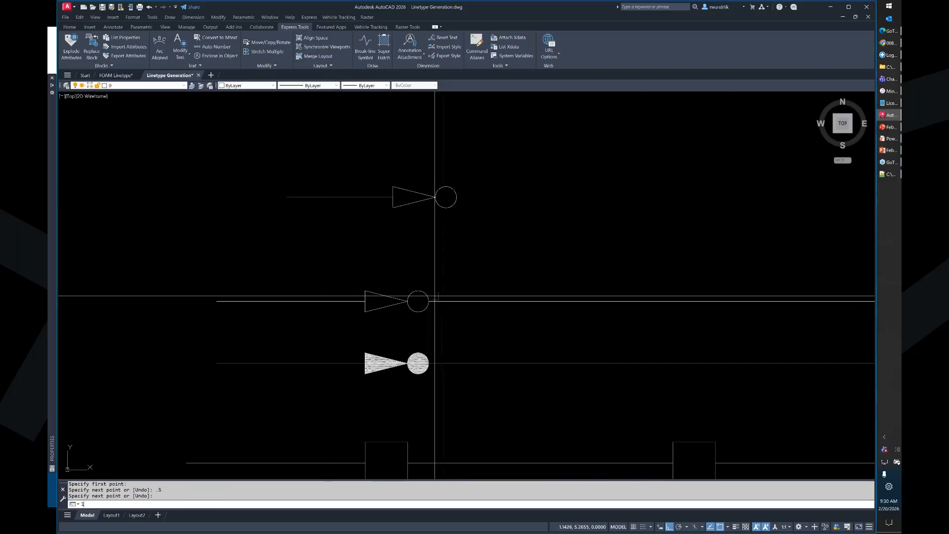
key("Return")
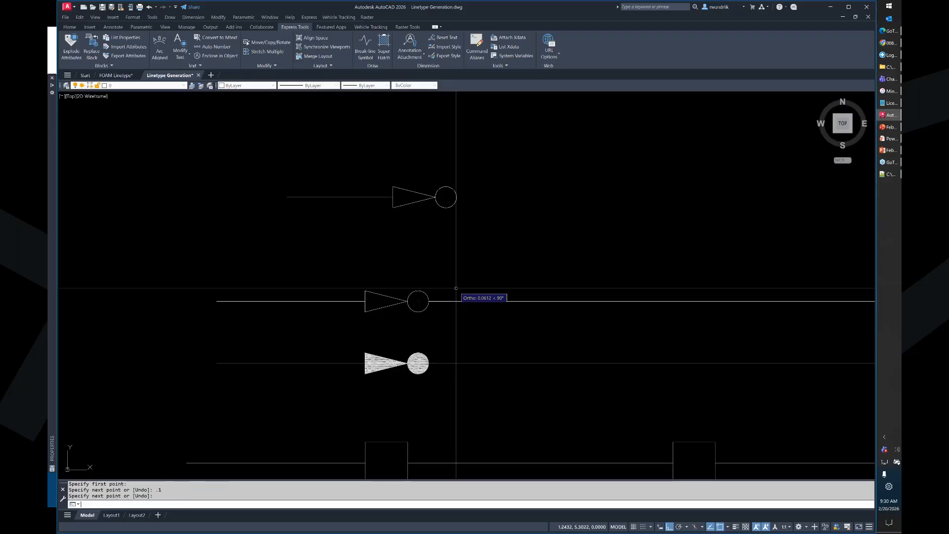
left_click(419, 318)
left_click(468, 293)
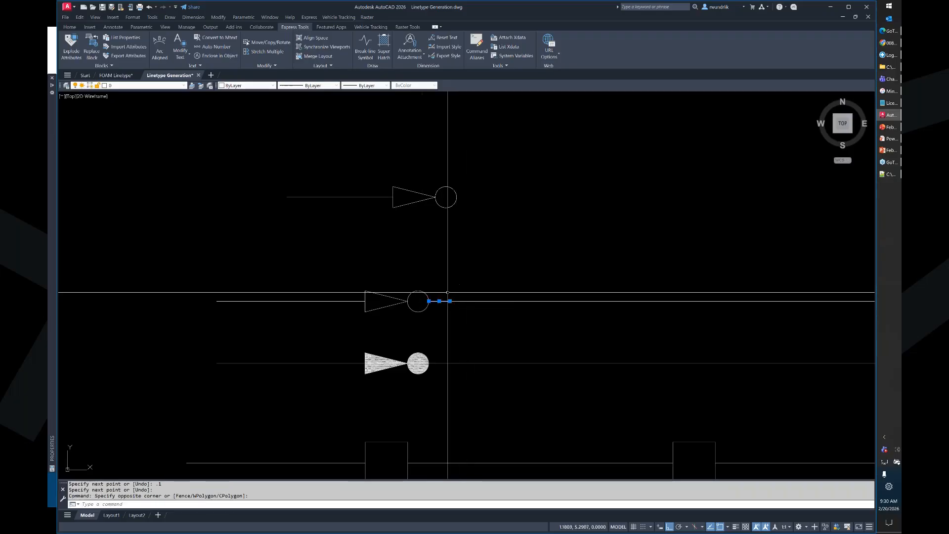
- Move the selected short line onto the inserted shape's circle, using the midpoints of both arrows' flat ends as reference points
type("m")
key("Return")
left_click(365, 301)
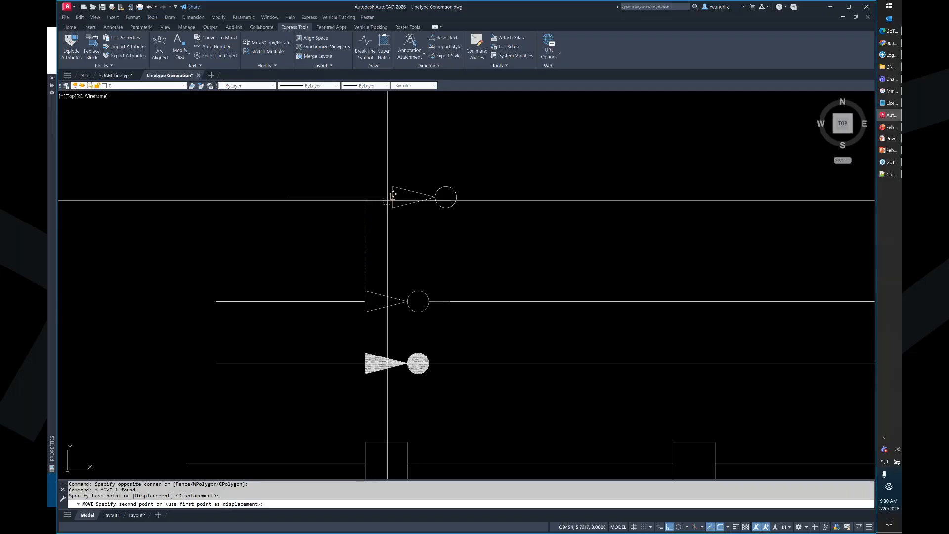
left_click(393, 196)
key("Escape")
- Shorten the lead line before the inserted arrow by stretching its outer end 0.1 units towards the arrow
scroll(463, 207, "up", 2)
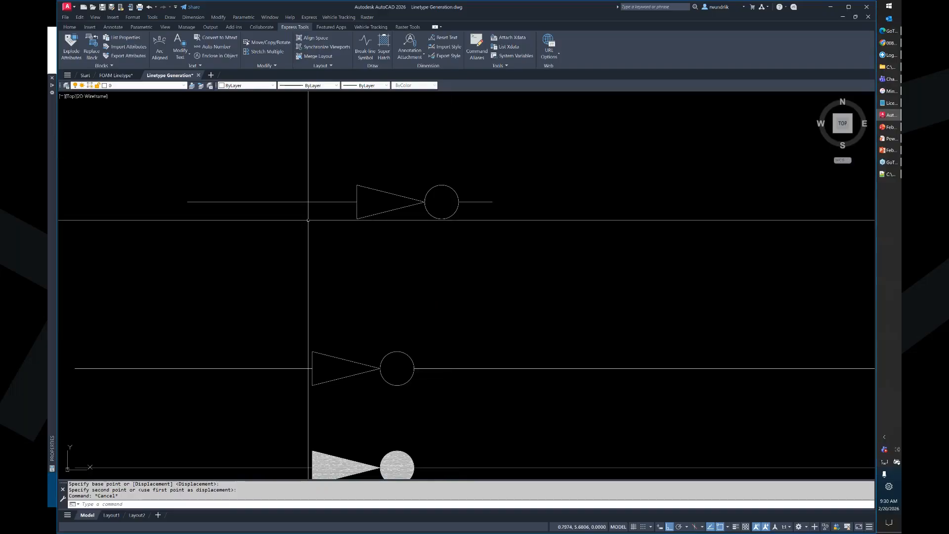
left_click(236, 186)
left_click(202, 214)
left_click(187, 202)
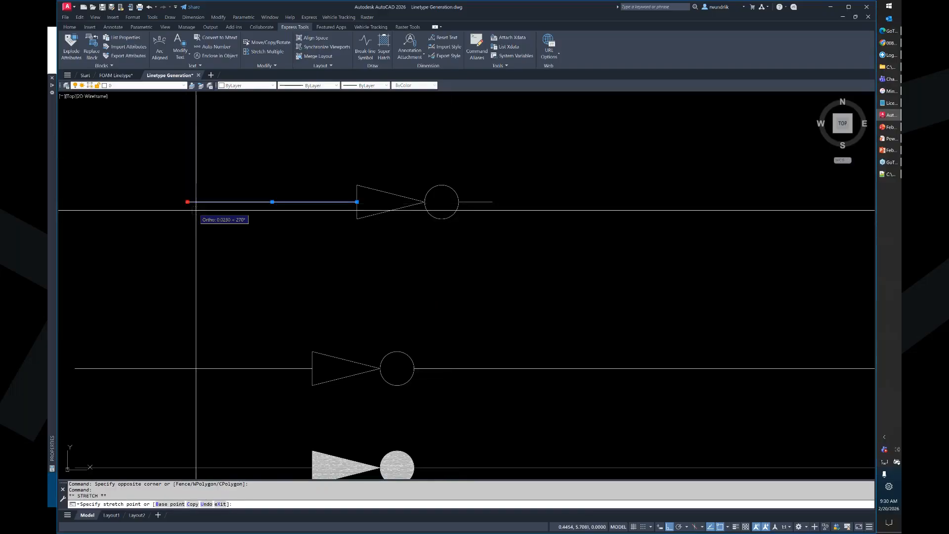
type(".1")
key("Return")
key("Escape")
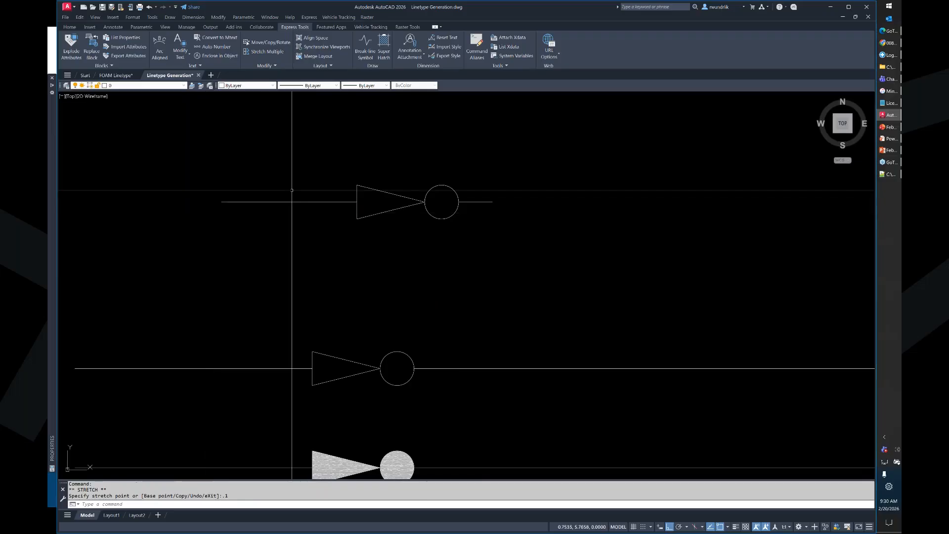
- Start the Make Linetype tool and save the linetype file as FlowDirectonBlank in the Webinar folder
left_click(504, 67)
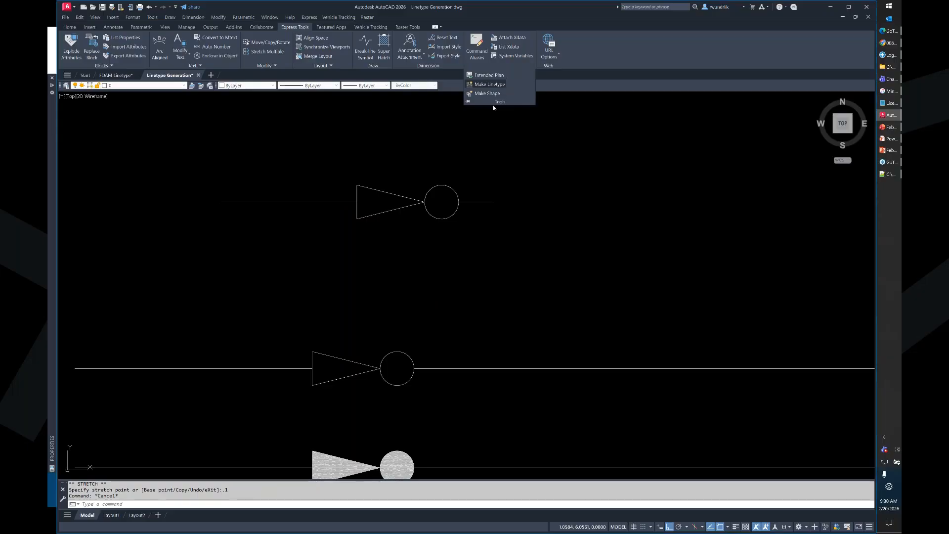
left_click(489, 84)
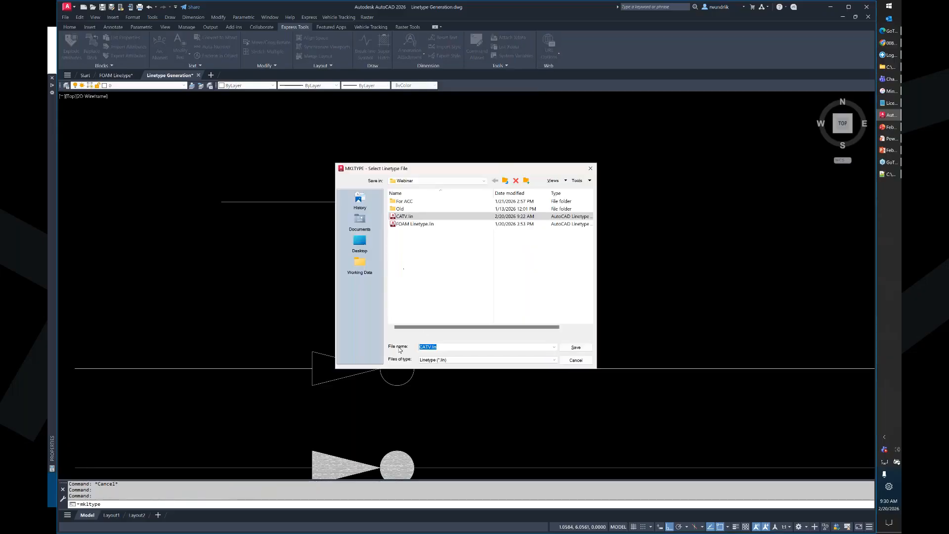
type("Flow")
type("DirectonBlank")
key("Return")
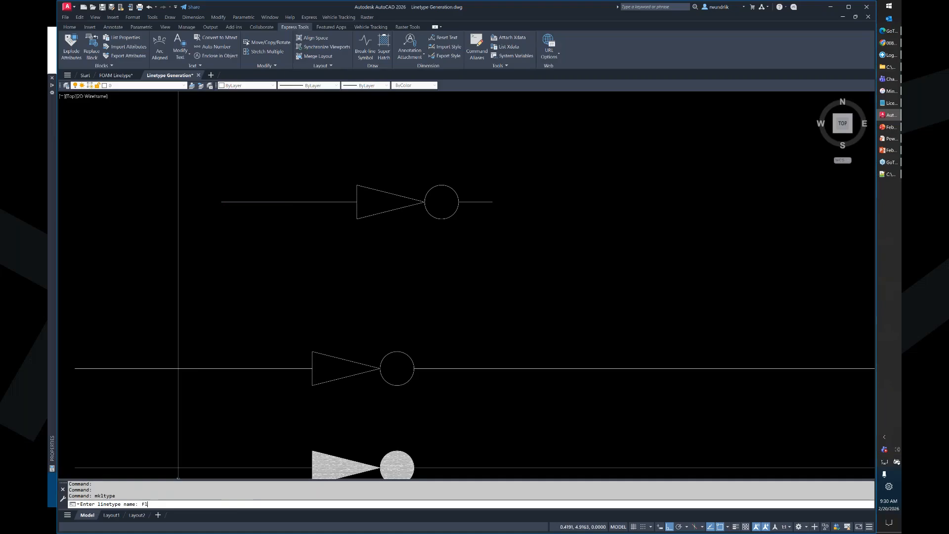
- Name the new linetype FlowProposed and describe it as "Proposed Flow Line"
type("FlowProposed")
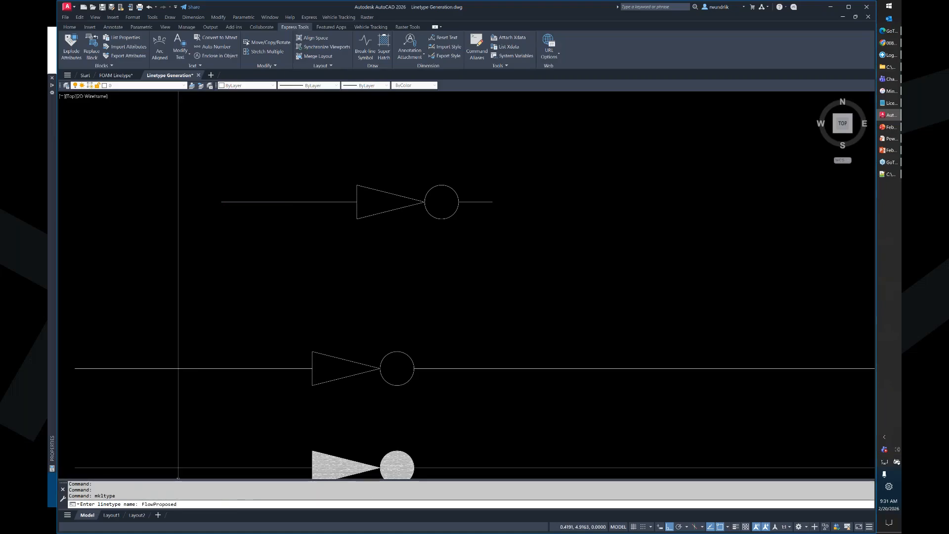
key("Return")
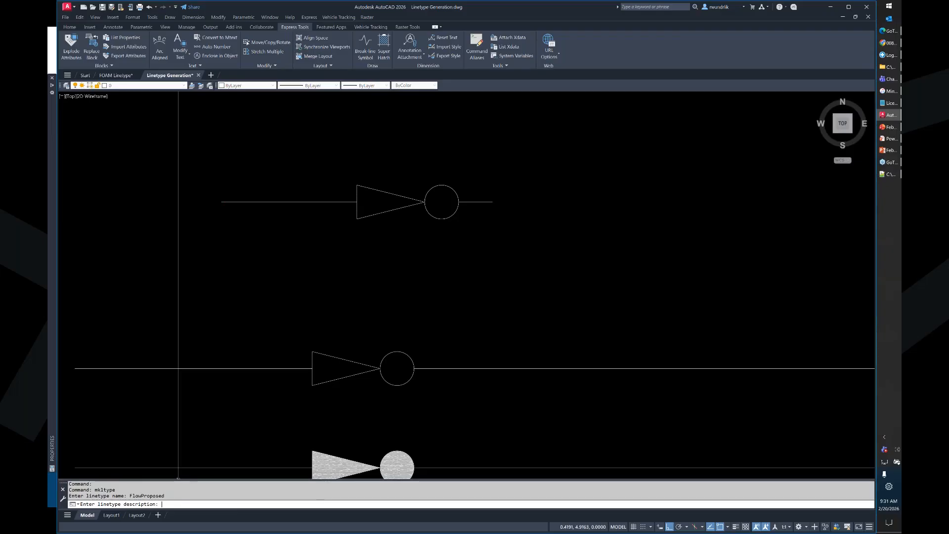
type("Proposed Flow Line")
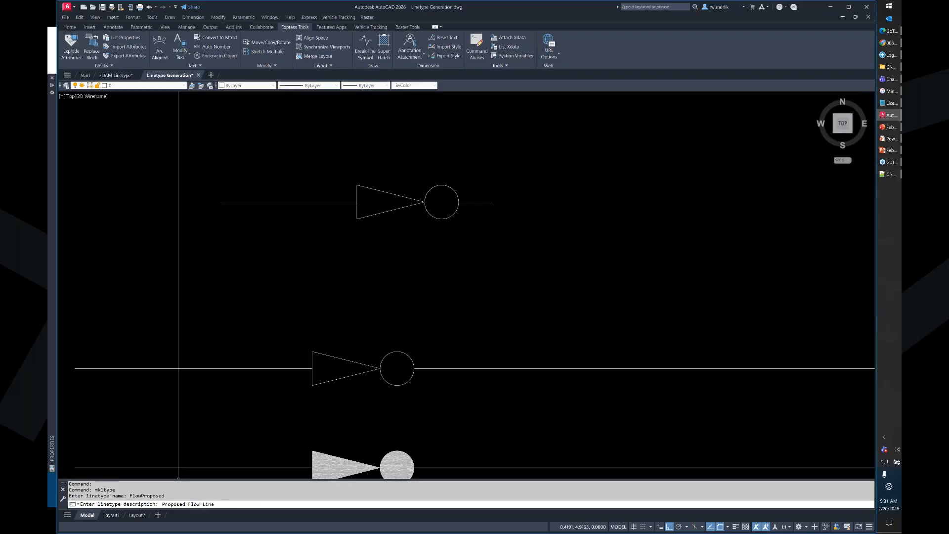
key("Return")
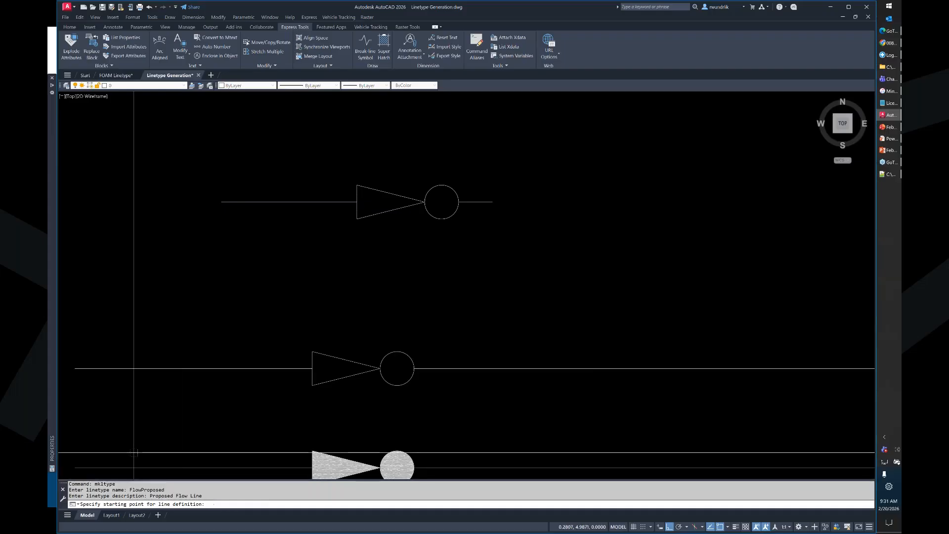
- Define the linetype from the lead line's outer end to the trailing line's outer end, selecting both lines and the shape
left_click(227, 206)
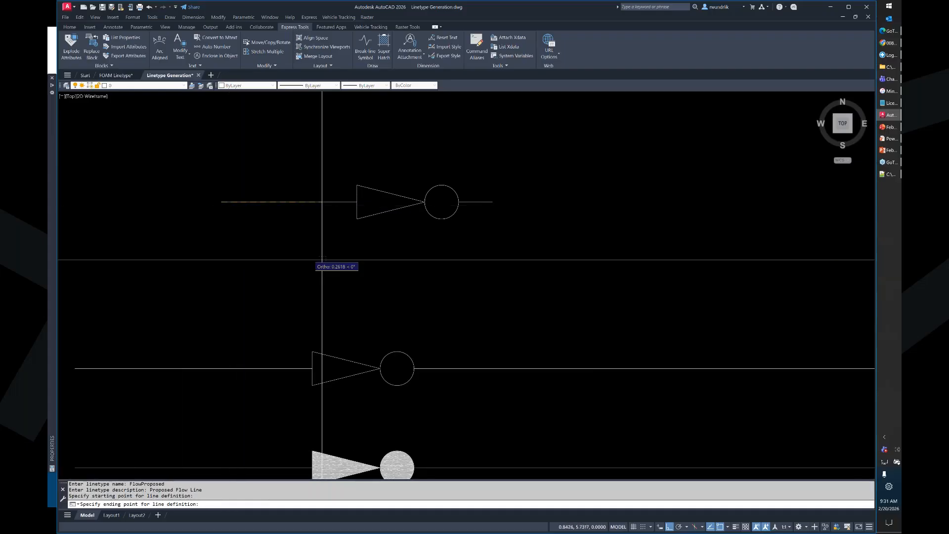
left_click(491, 202)
left_click(519, 246)
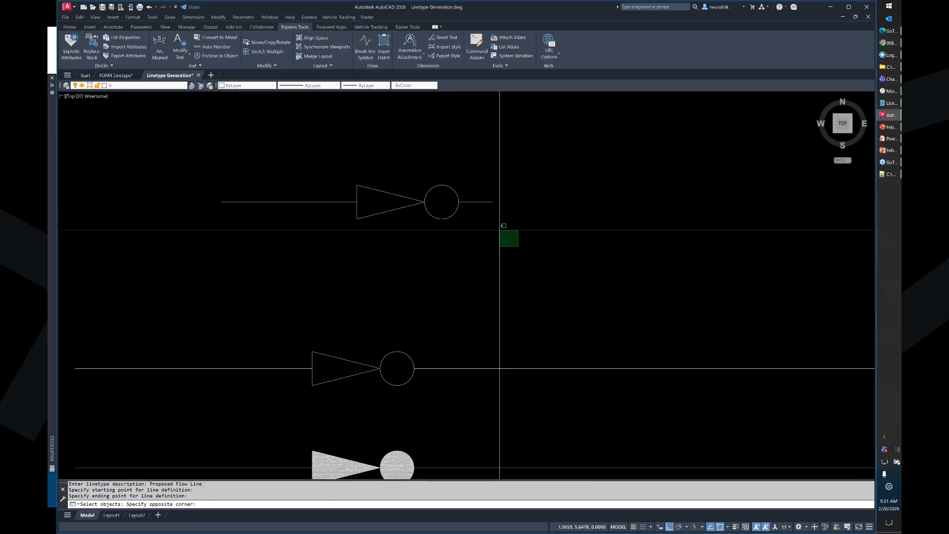
left_click(261, 157)
key("Return")
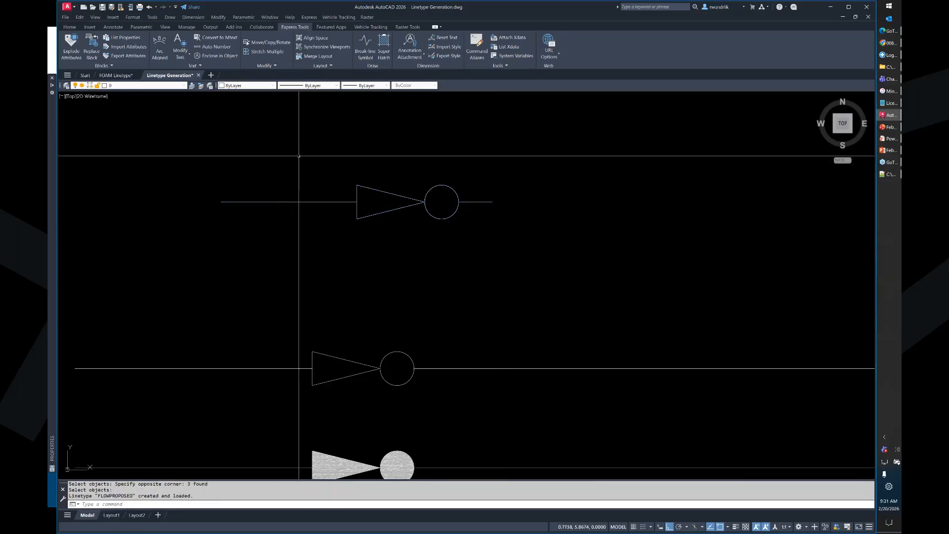
scroll(299, 156, "down", 5)
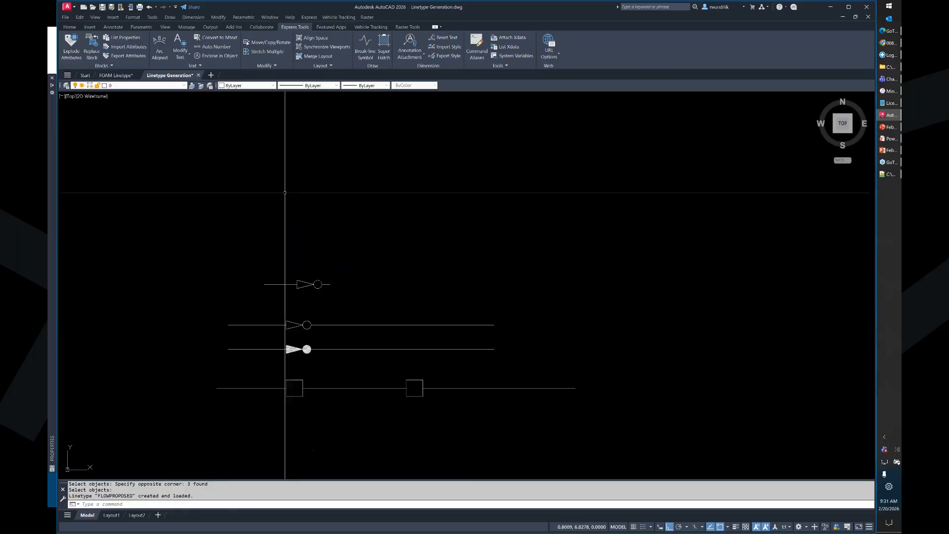
type(";")
key("Return")
left_click(188, 202)
key("Escape")
key("Escape")
- Draw a long horizontal line in the empty space above the arrow-and-circle samples
type("l")
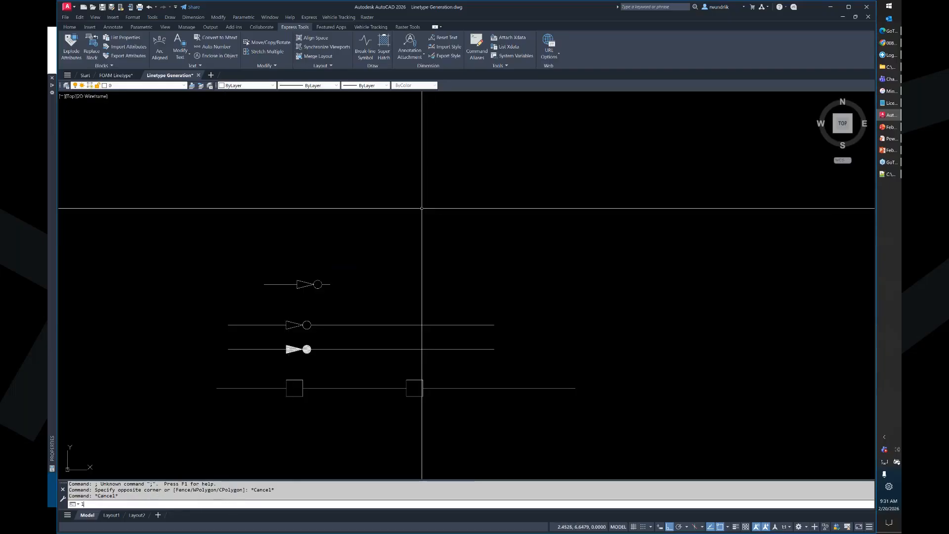
key("Return")
left_click(247, 187)
left_click(618, 197)
key("Return")
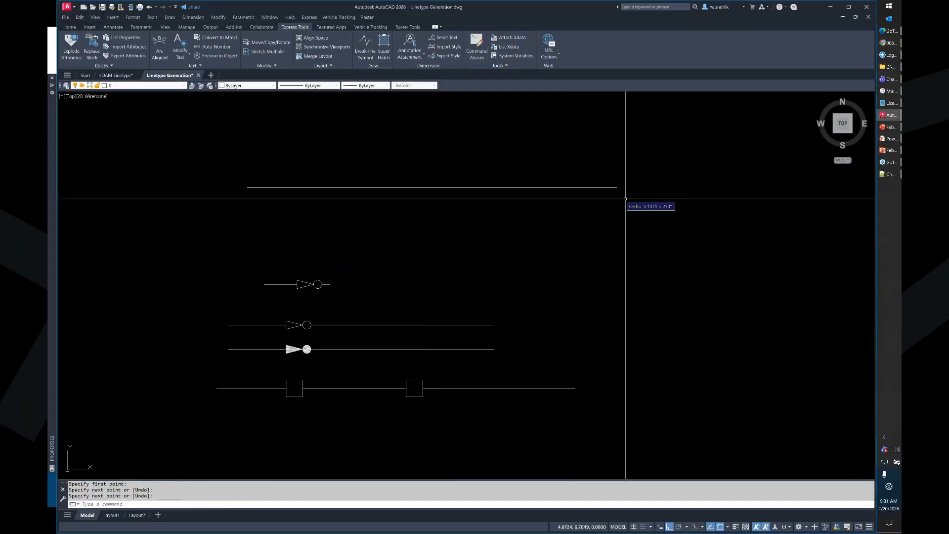
- Assign the FlowProposed linetype to the long horizontal line and deselect it
left_click(514, 168)
left_click(443, 224)
left_click(320, 87)
left_click(320, 124)
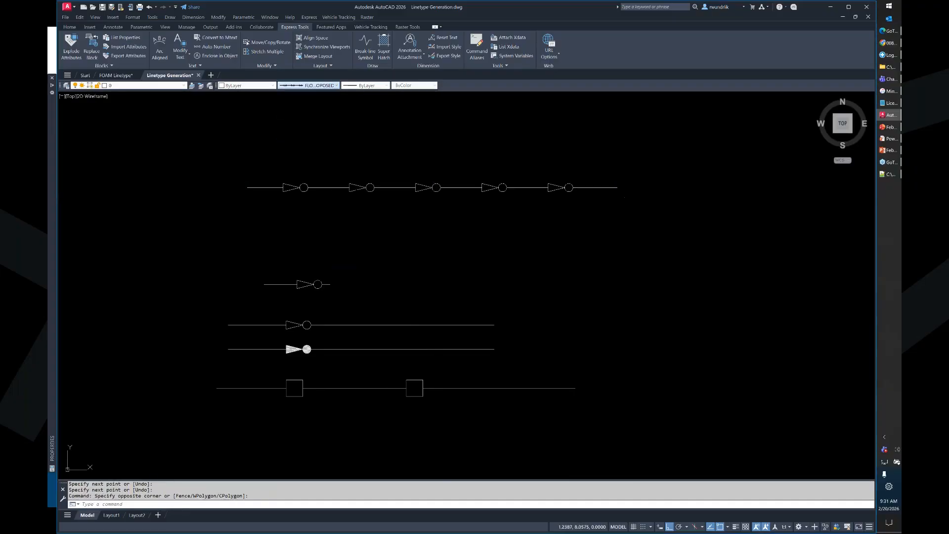
key("Escape")
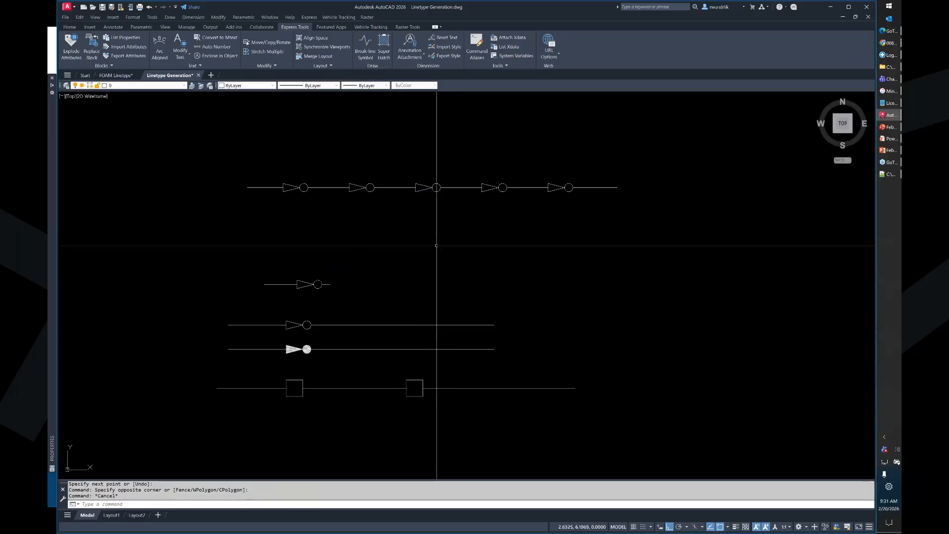
- Start the Make Shape tool for the filled arrow-and-circle sample and save the shape file as ArrowCircle
scroll(299, 351, "up", 8)
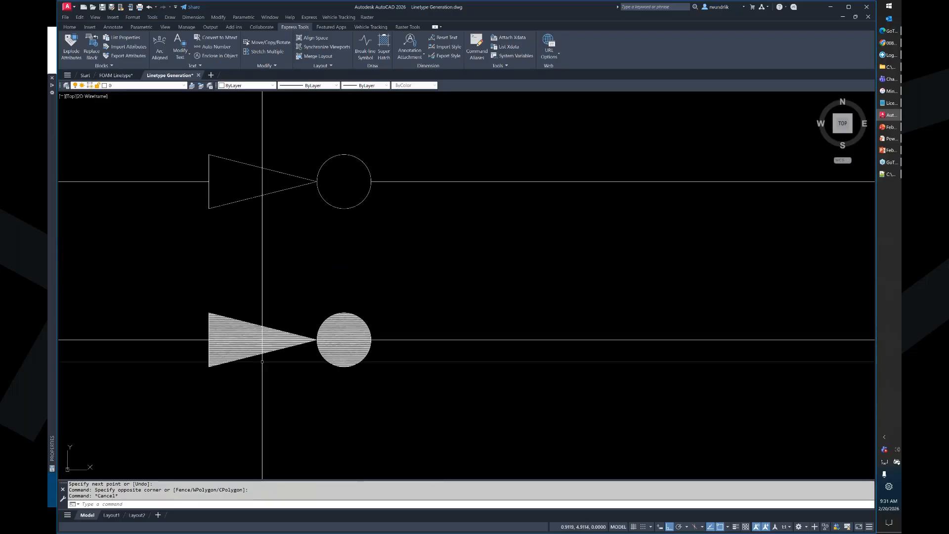
scroll(262, 362, "up", 4)
scroll(351, 258, "up", 4)
scroll(354, 242, "down", 10)
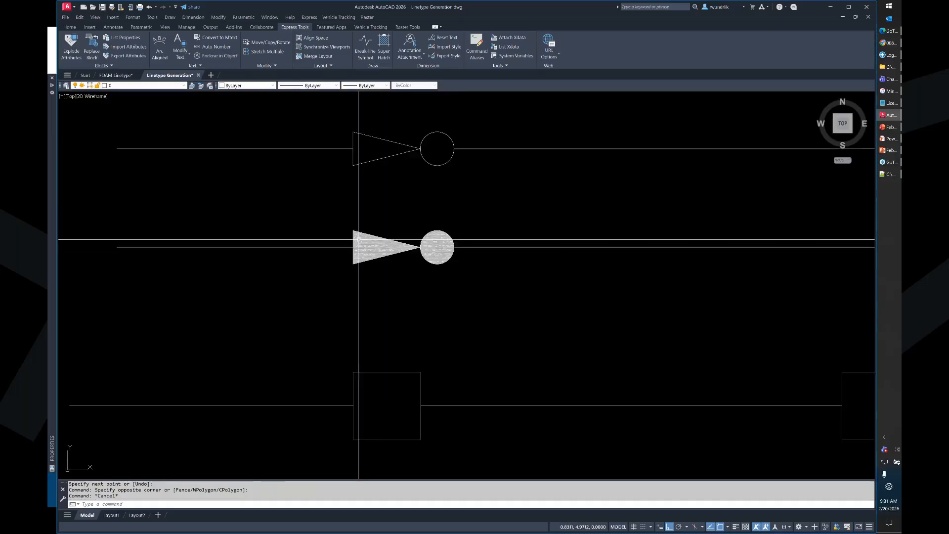
scroll(358, 240, "down", 4)
middle_click_drag(370, 235, 362, 259)
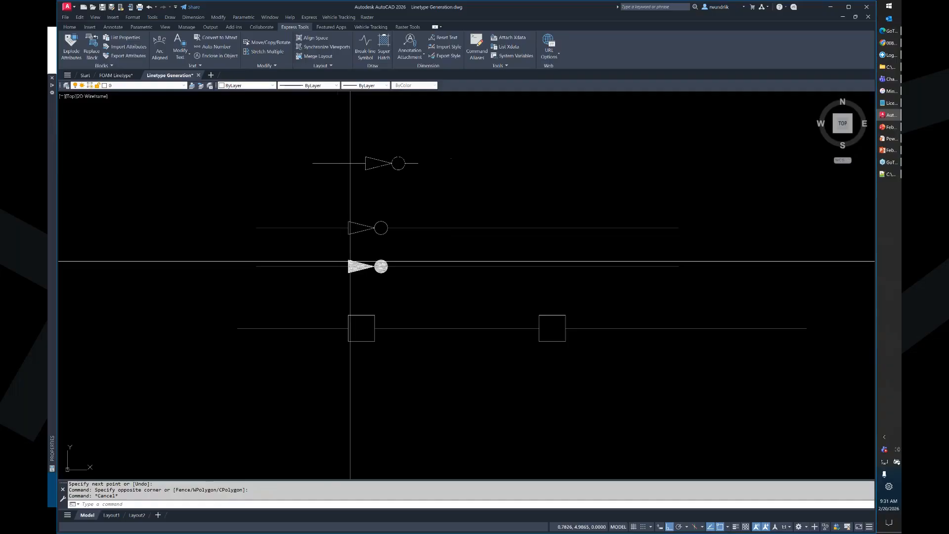
left_click(500, 65)
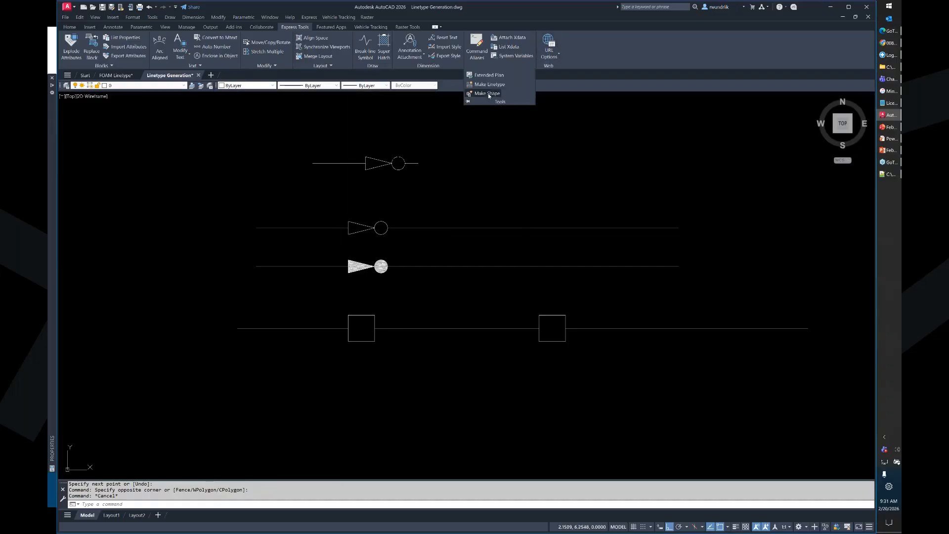
left_click(483, 95)
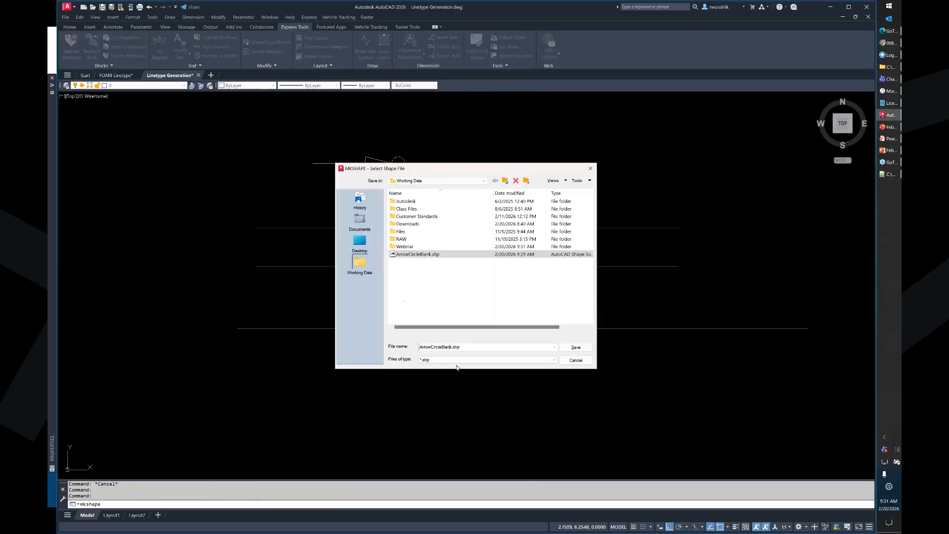
key("BackSpace")
key("BackSpace")
key("BackSpace")
key("BackSpace")
key("BackSpace")
left_click(576, 347)
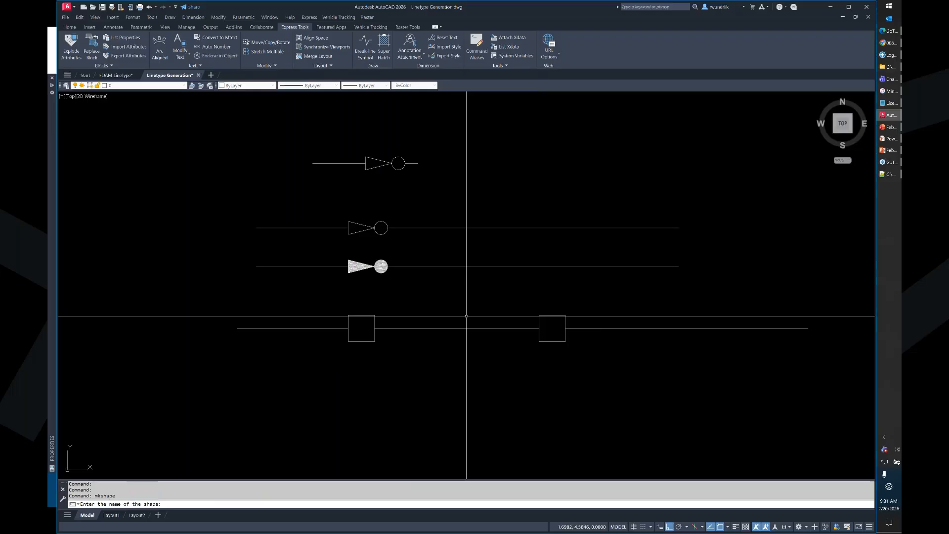
- Name the new shape ArrowCircle and accept the default resolution of 4096
type("ArrowCircleBlank")
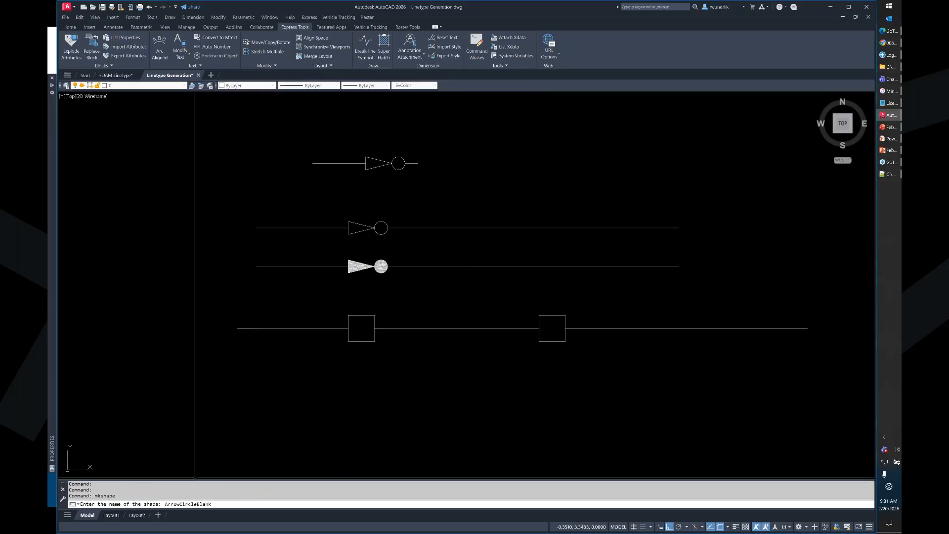
key("BackSpace")
key("BackSpace")
key("Return")
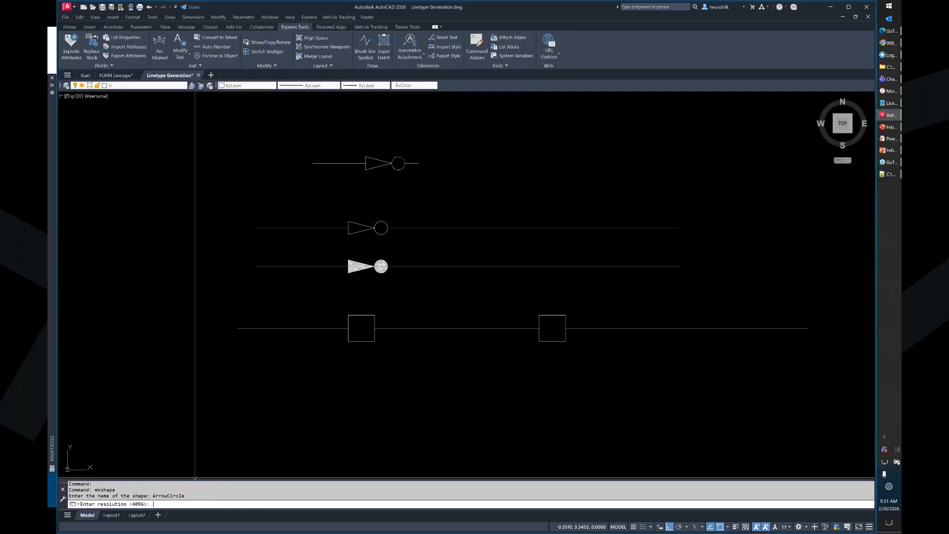
key("Return")
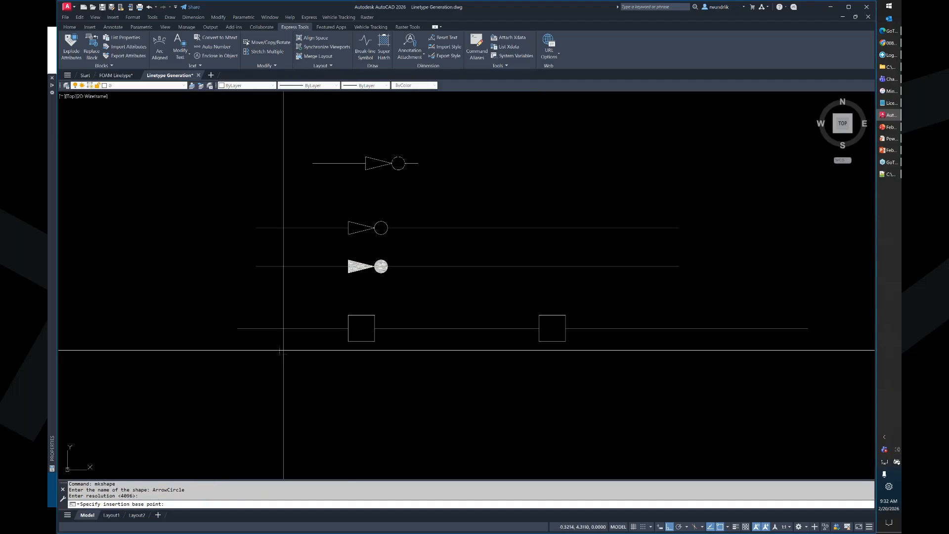
- Set the shape's base point where the line meets the filled arrow's flat end, and select the filled arrow and circle
scroll(348, 264, "up", 5)
left_click(348, 264)
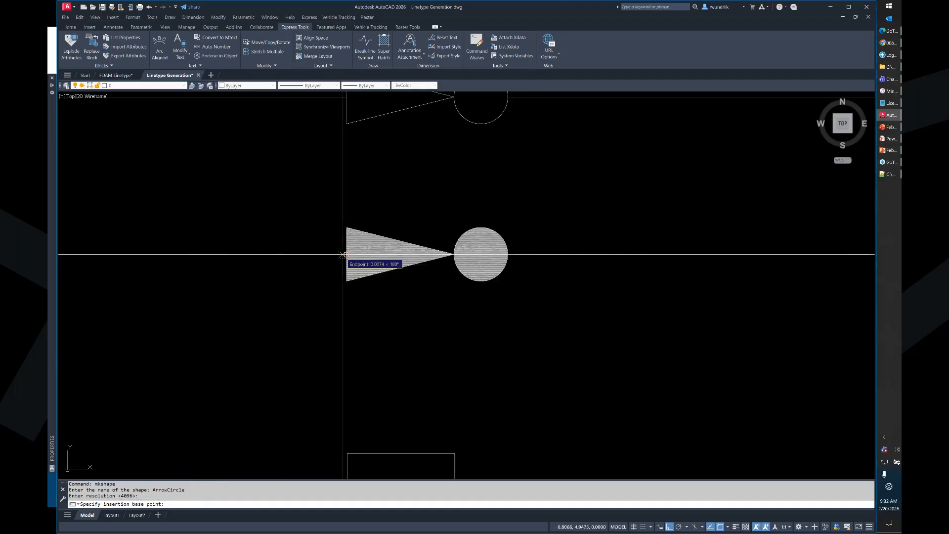
left_click(322, 326)
left_click(551, 184)
key("Return")
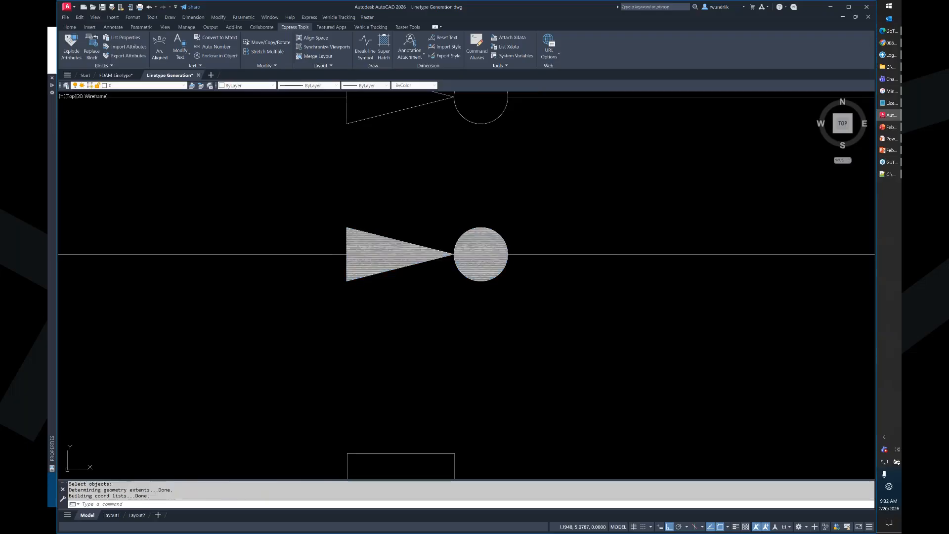
- Insert the arrowcircle shape above the outlined arrow-and-circle sample, accepting the default height 1 and rotation 0
scroll(544, 346, "down", 5)
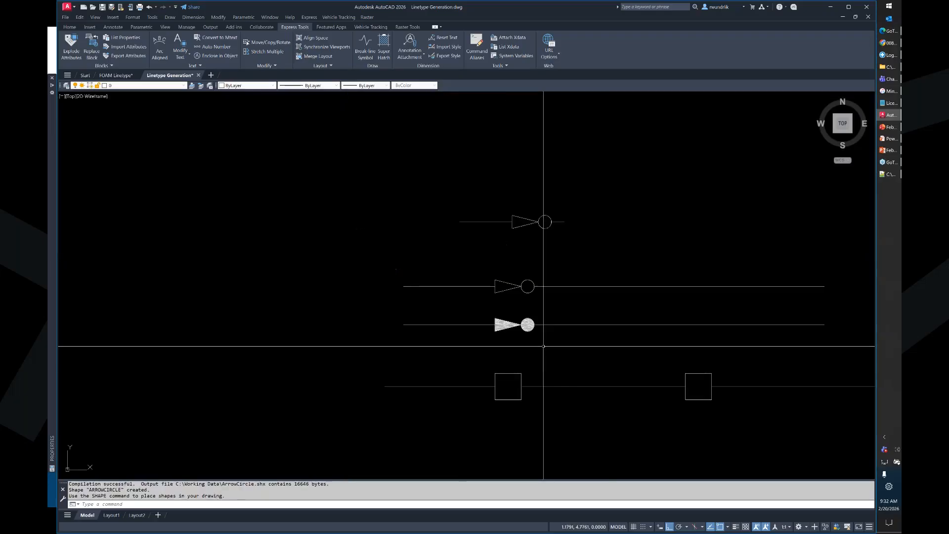
middle_click_drag(551, 293, 469, 365)
type("shap")
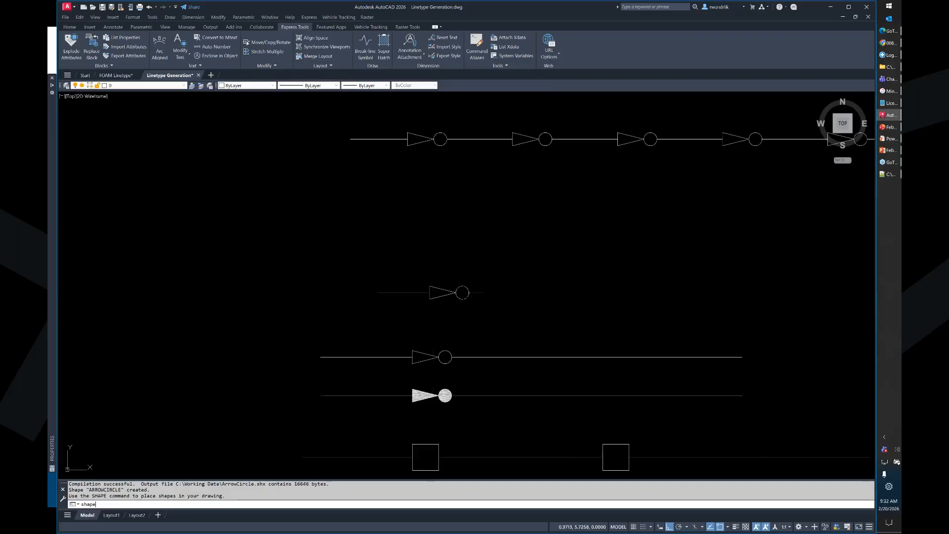
type("e")
key("Return")
type("arr")
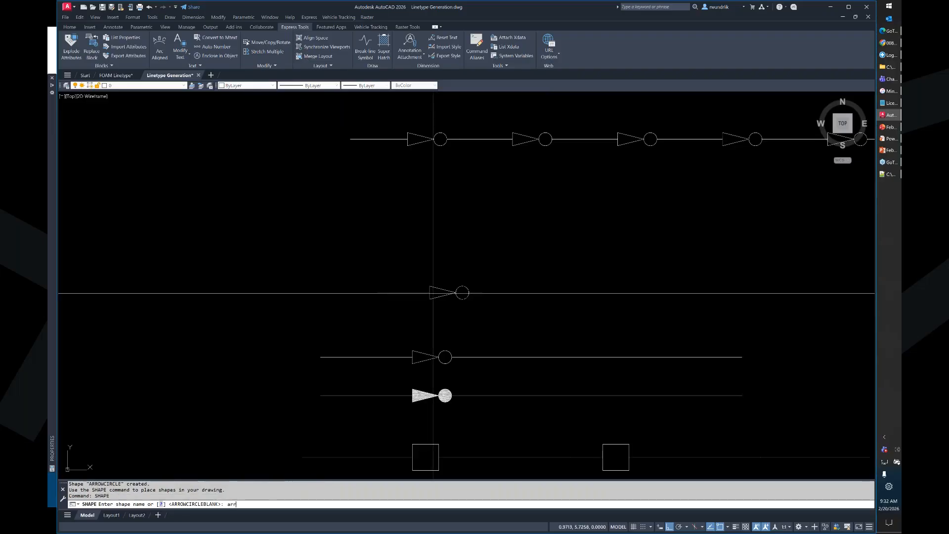
type("owcircle")
key("Return")
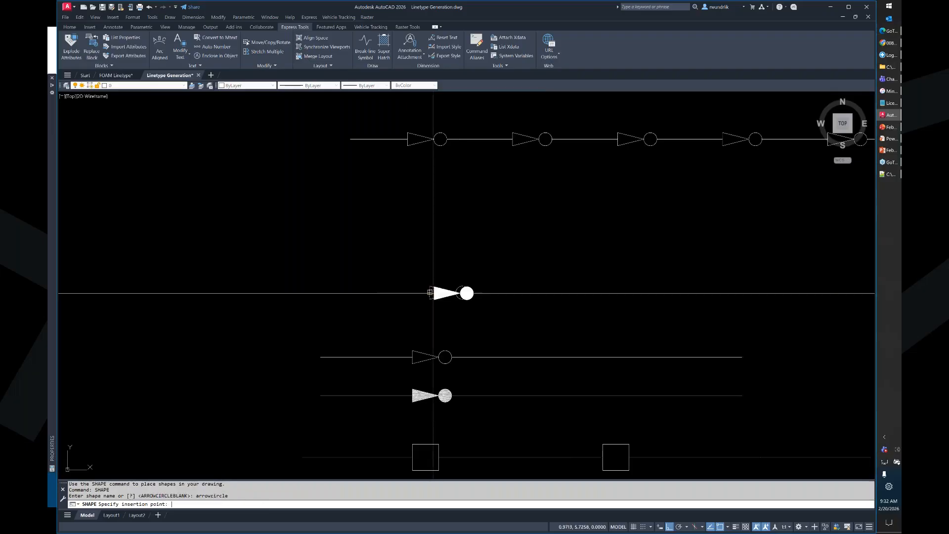
left_click(430, 293)
key("Return")
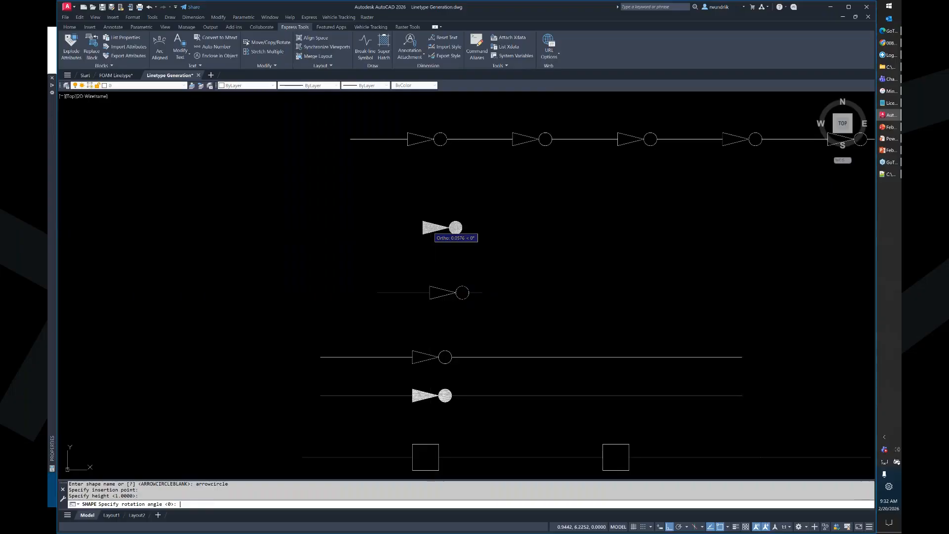
key("Return")
- Examine the inserted shape's fill lines up close, and set up a plot with the AutoCAD PDF (General Documentation).pc3 plotter
scroll(434, 233, "up", 8)
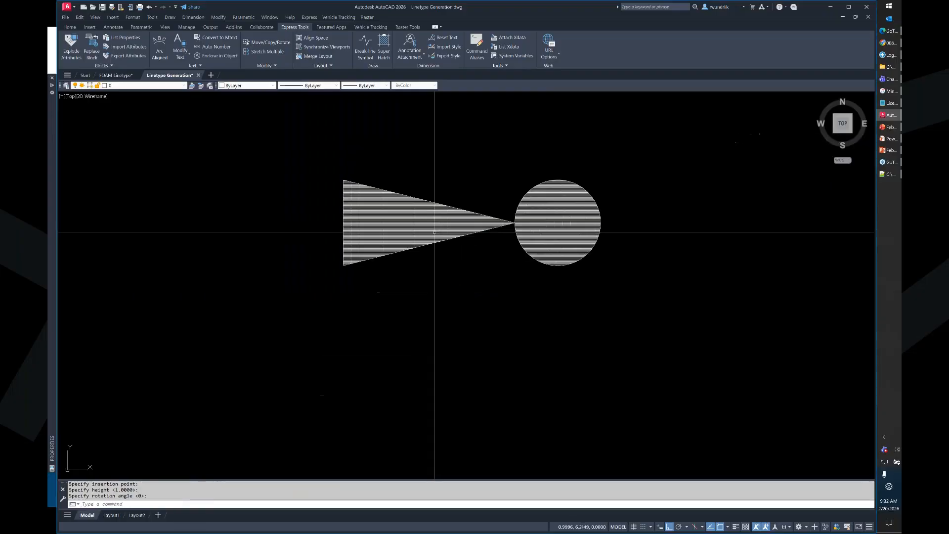
scroll(393, 220, "up", 4)
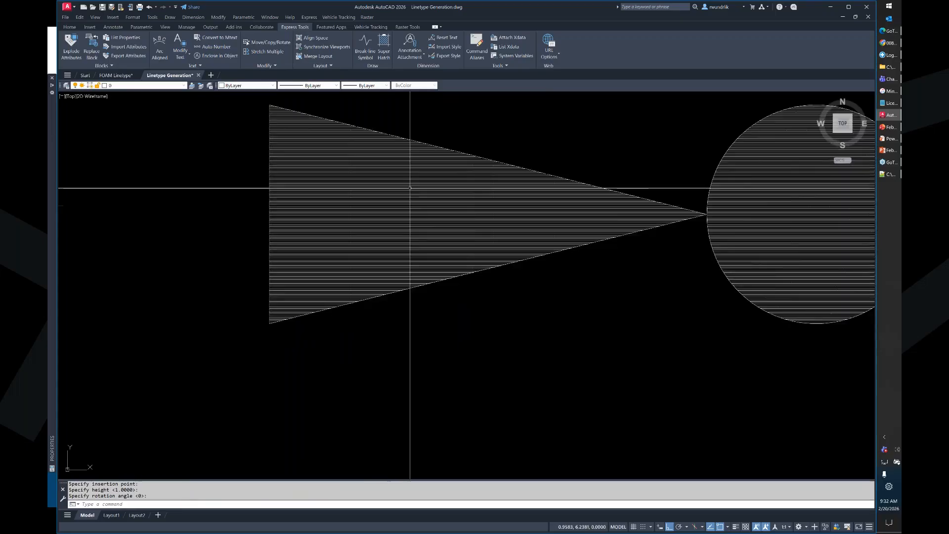
scroll(387, 227, "down", 6)
scroll(384, 223, "up", 6)
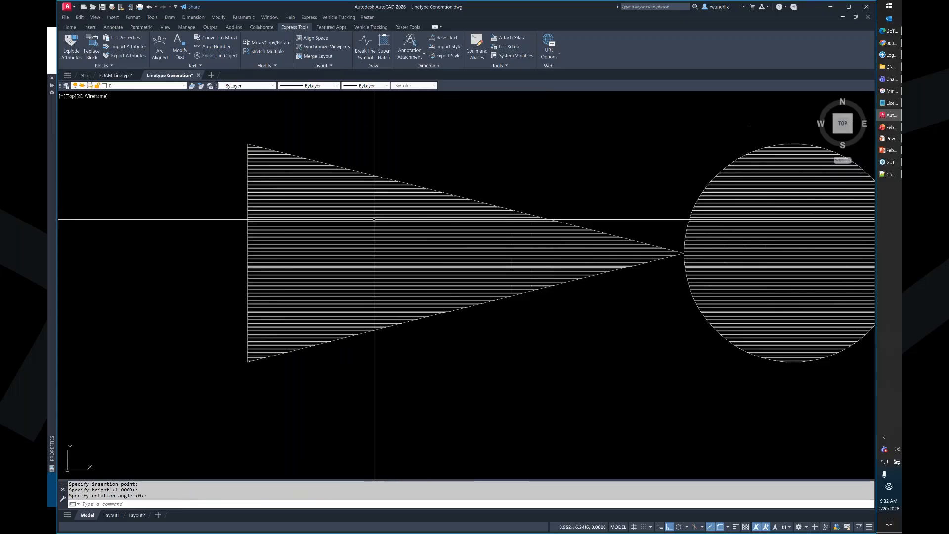
scroll(396, 247, "down", 6)
key("ctrl+p")
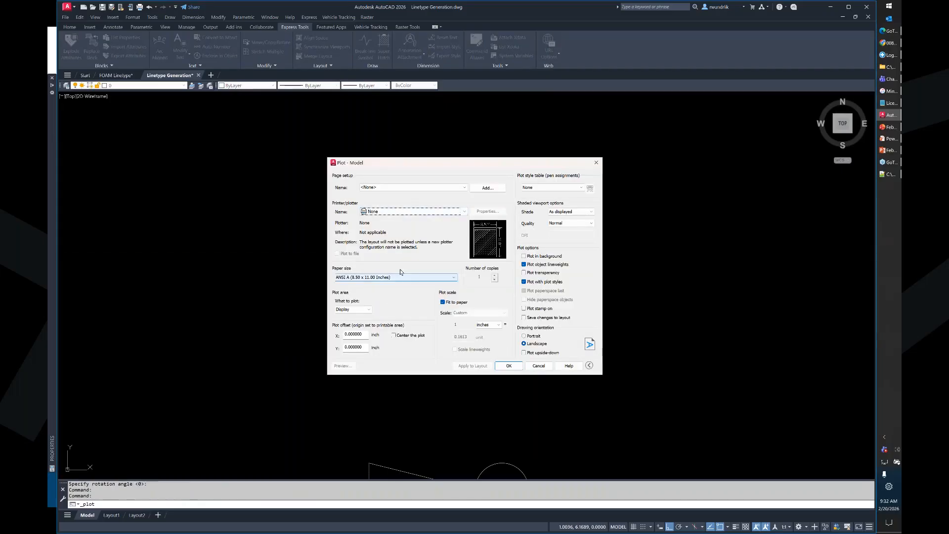
left_click(414, 212)
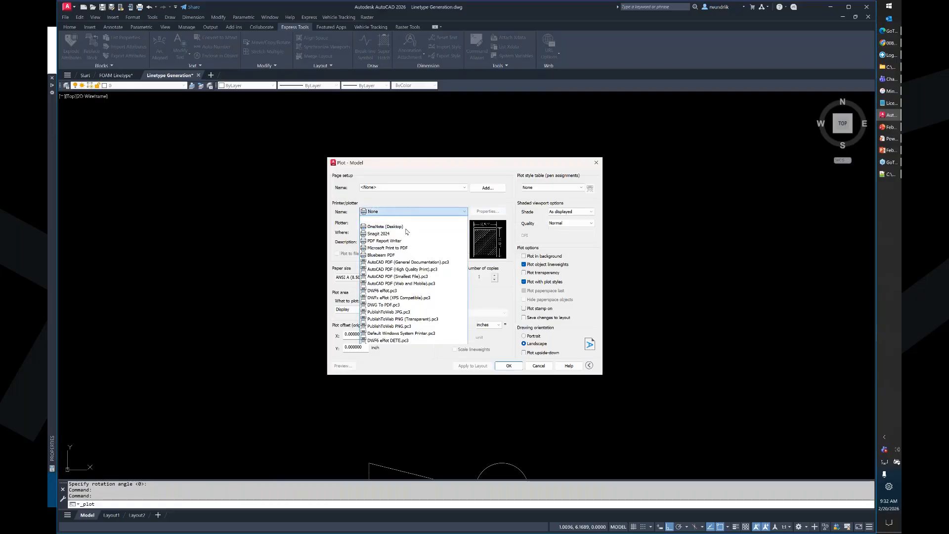
left_click(400, 266)
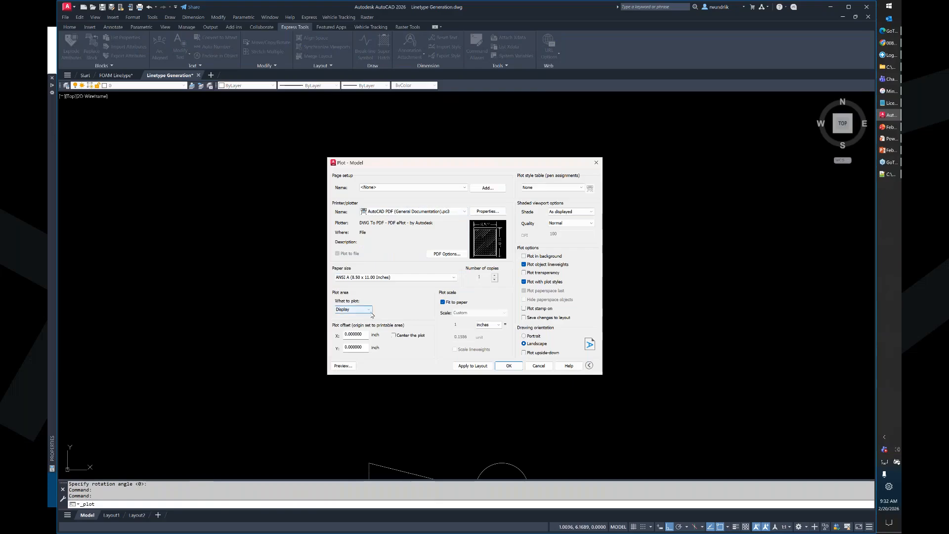
- Set the plot area to a window around the arrow-and-circle and square linetype samples
left_click(353, 309)
left_click(362, 323)
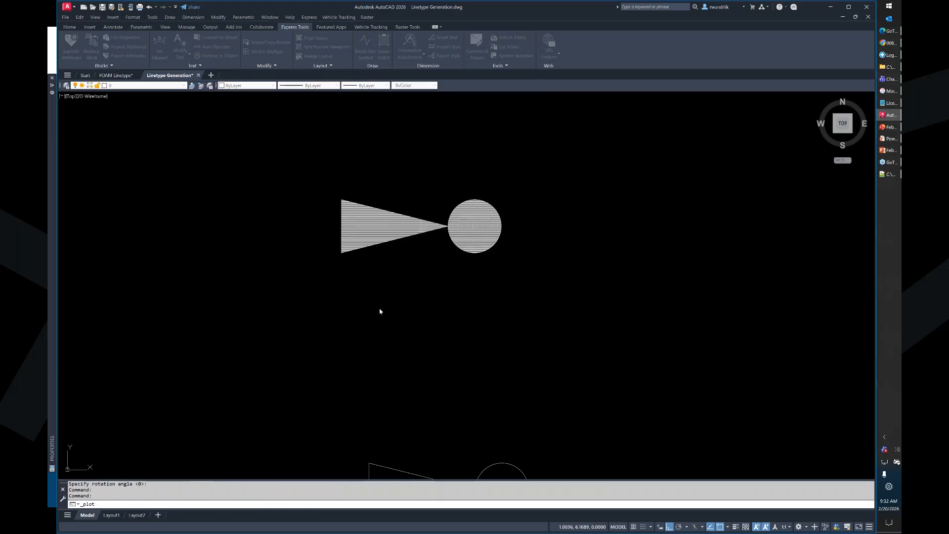
scroll(382, 307, "down", 5)
left_click(376, 272)
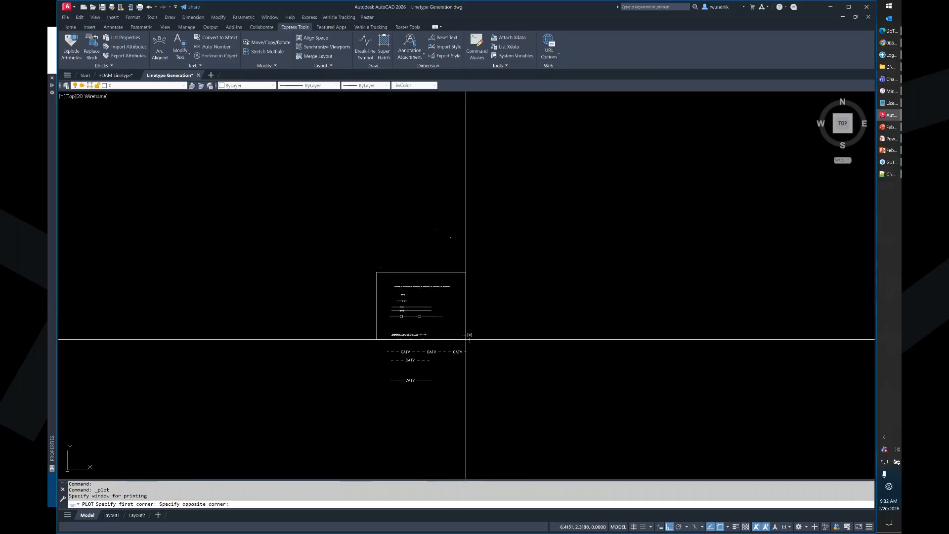
left_click(466, 339)
- Assign the monochrome.ctb plot style table to all layouts, examine the symbols in the plot preview, and close it
left_click(553, 188)
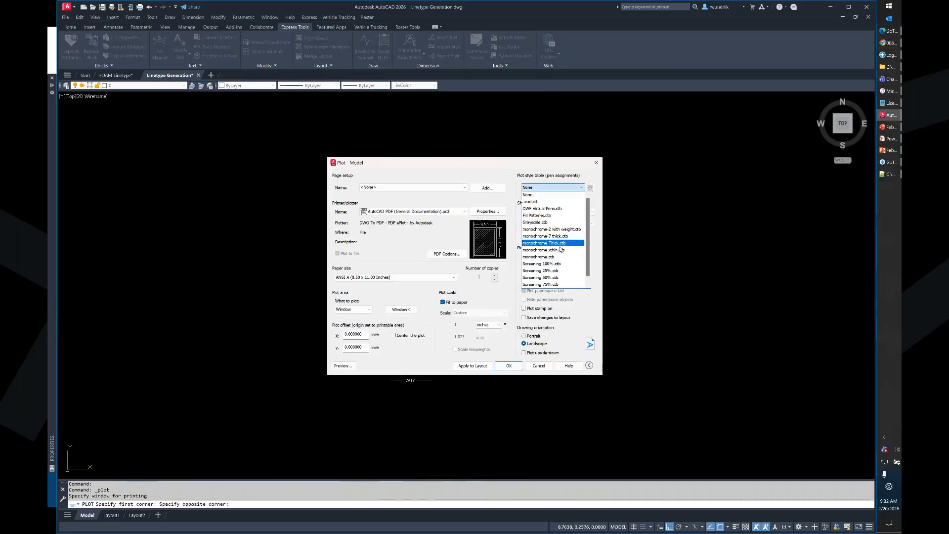
left_click(554, 257)
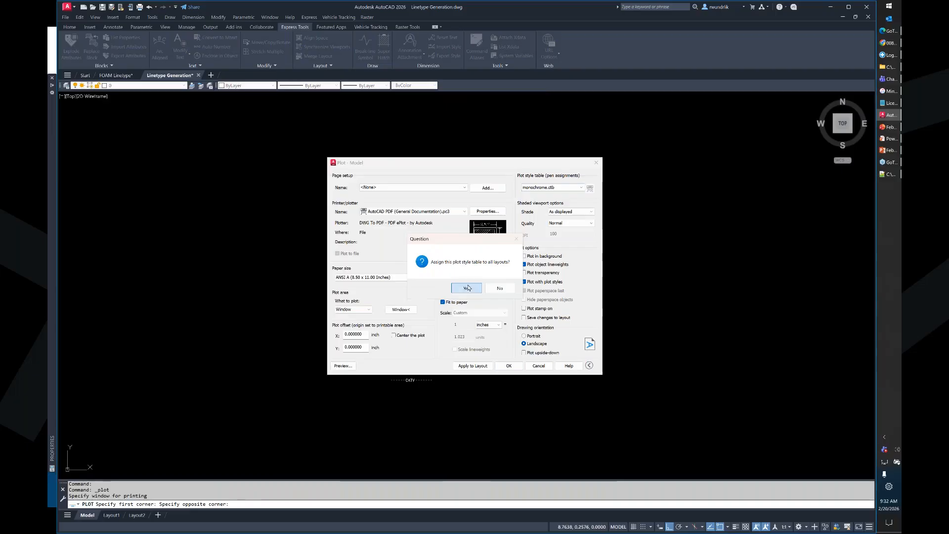
left_click(464, 288)
left_click(343, 366)
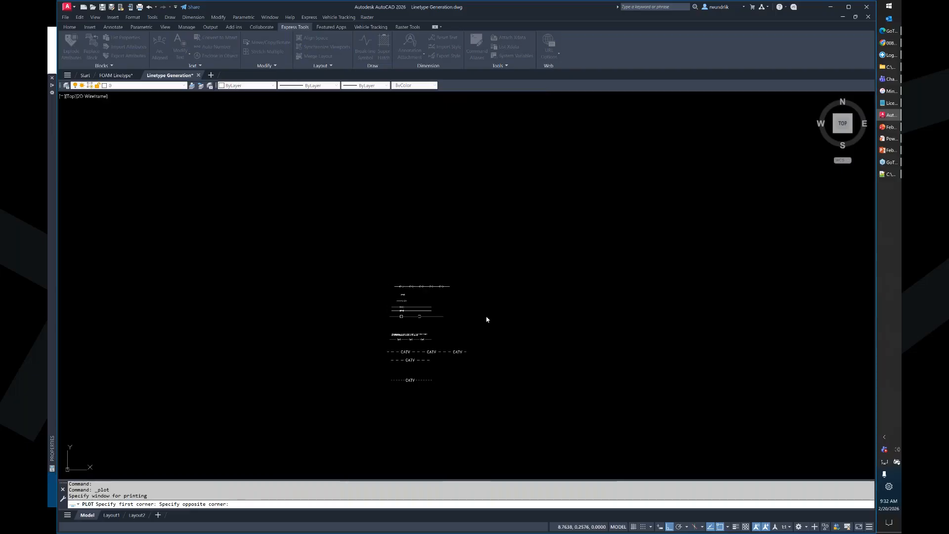
scroll(341, 238, "up", 6)
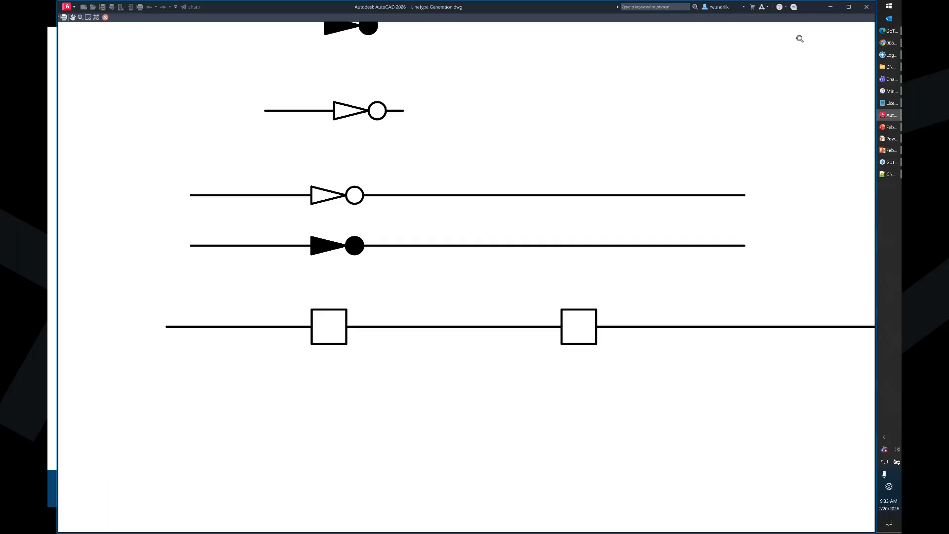
left_click(106, 17)
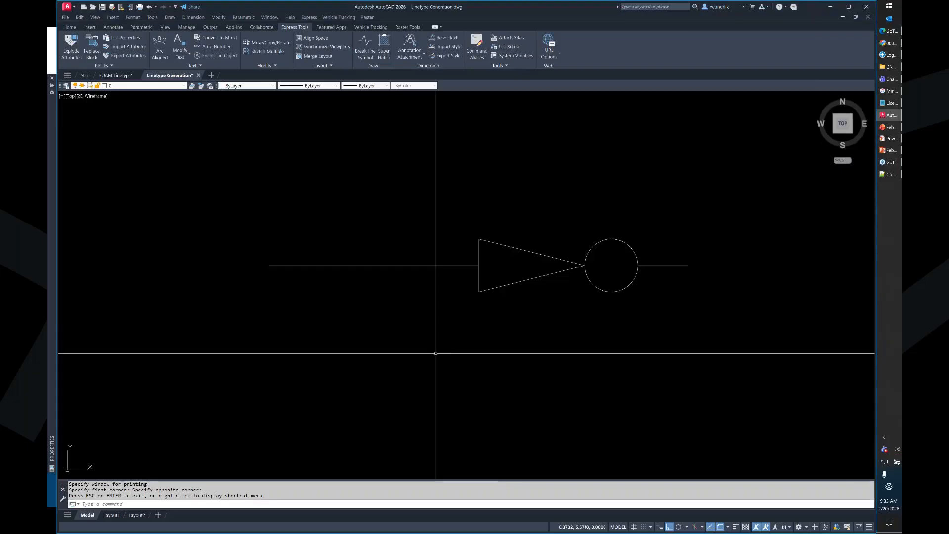
- Copy the outlined arrow and circle, without its line, about 2.14 units to the left into empty space
scroll(435, 295, "down", 3)
scroll(436, 294, "up", 4)
middle_click_drag(435, 294, 418, 237)
scroll(418, 236, "down", 2)
middle_click_drag(399, 379, 410, 296)
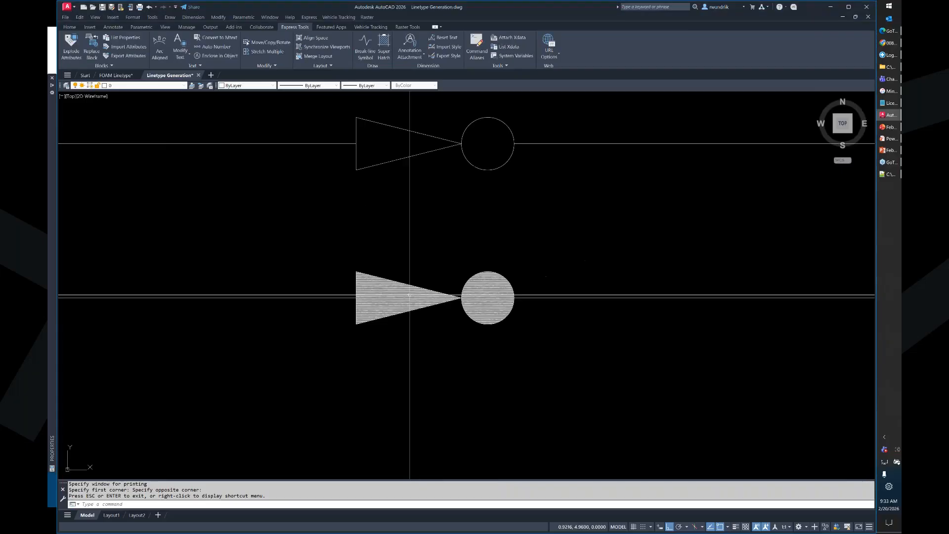
scroll(392, 311, "up", 5)
scroll(333, 292, "down", 5)
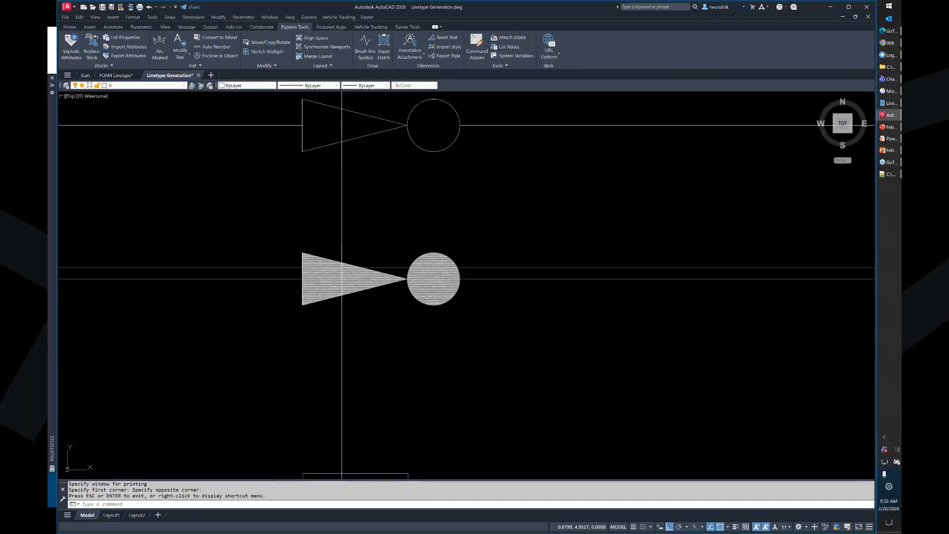
middle_click_drag(393, 202, 420, 253)
type("c")
key("Return")
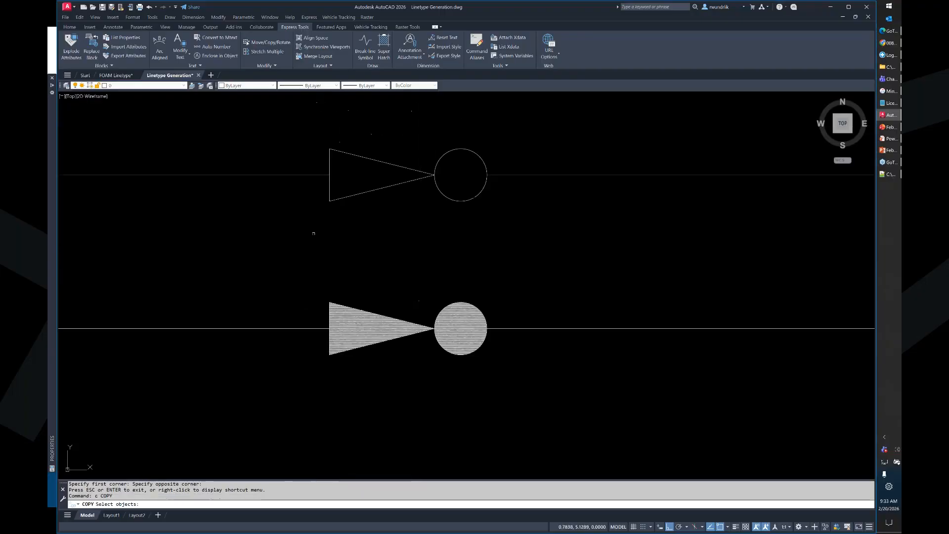
left_click(314, 232)
left_click(490, 123)
key("Return")
scroll(555, 207, "down", 6)
left_click(556, 207)
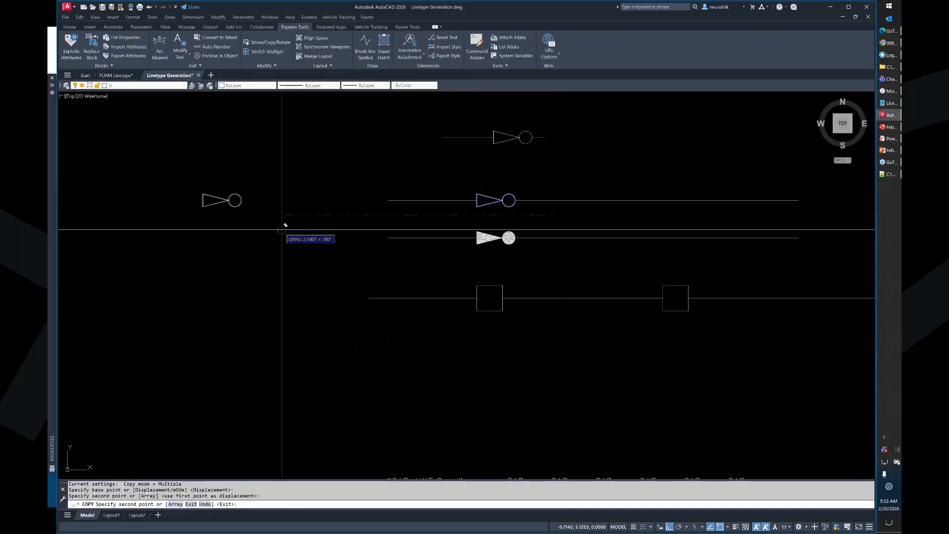
key("Escape")
- Start a hatch for the copied symbol and choose the predefined ANSI31 pattern
scroll(186, 205, "up", 4)
scroll(318, 262, "up", 2)
type("h")
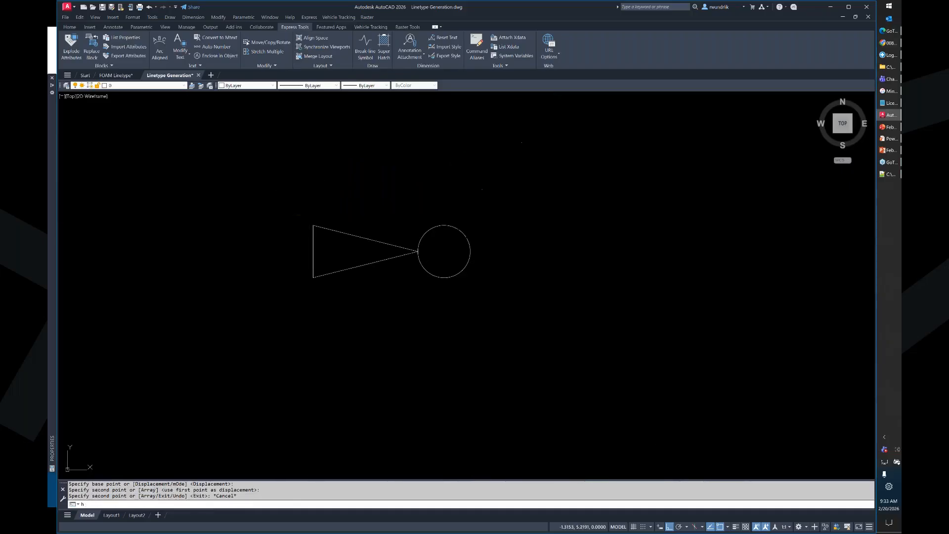
key("Return")
left_click(424, 179)
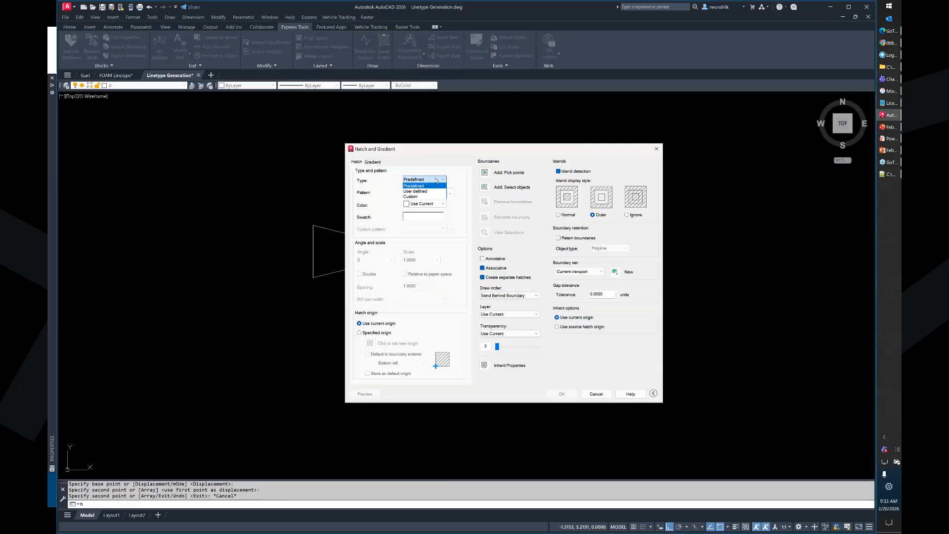
left_click(420, 185)
left_click(451, 192)
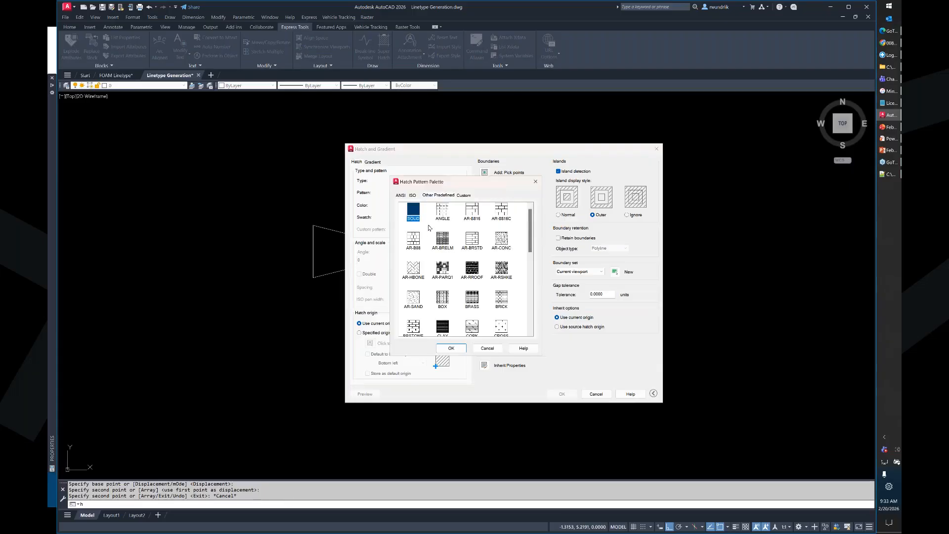
left_click(401, 195)
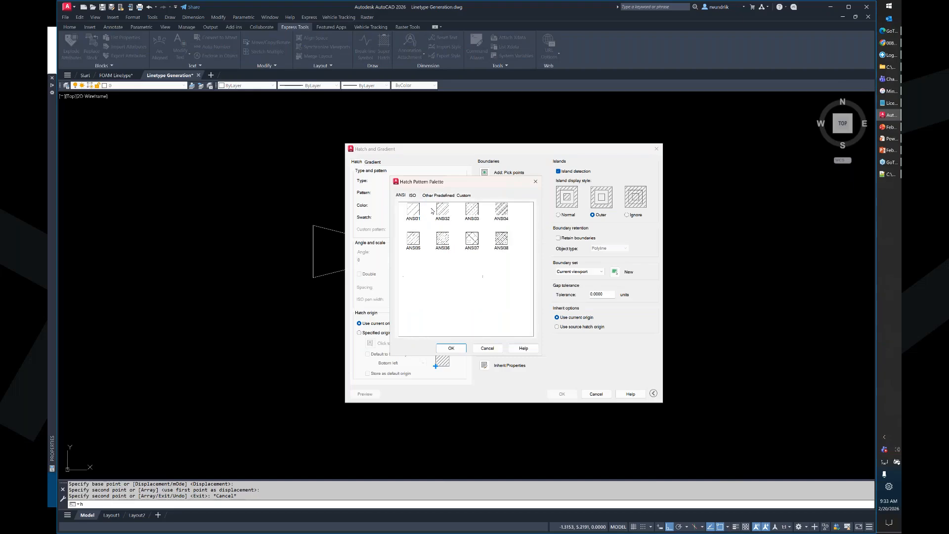
left_click(418, 212)
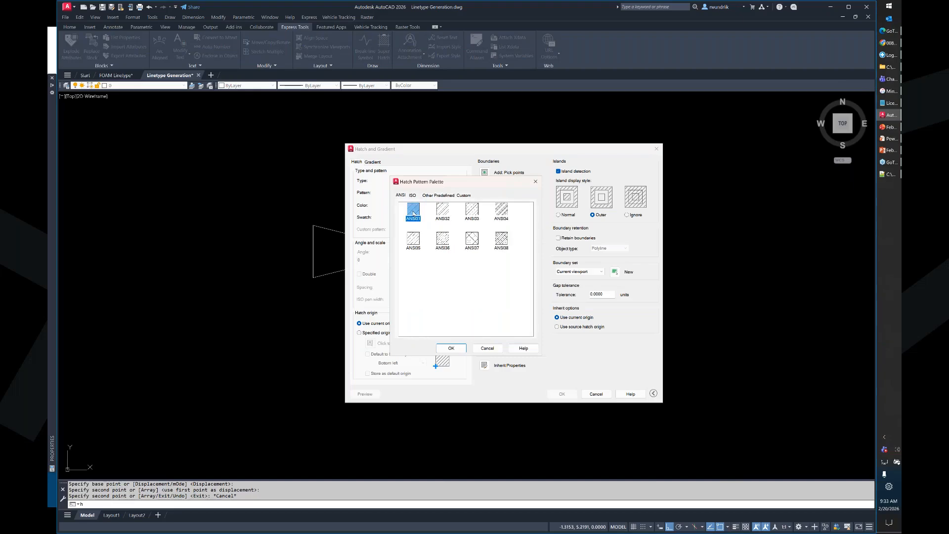
left_click(459, 349)
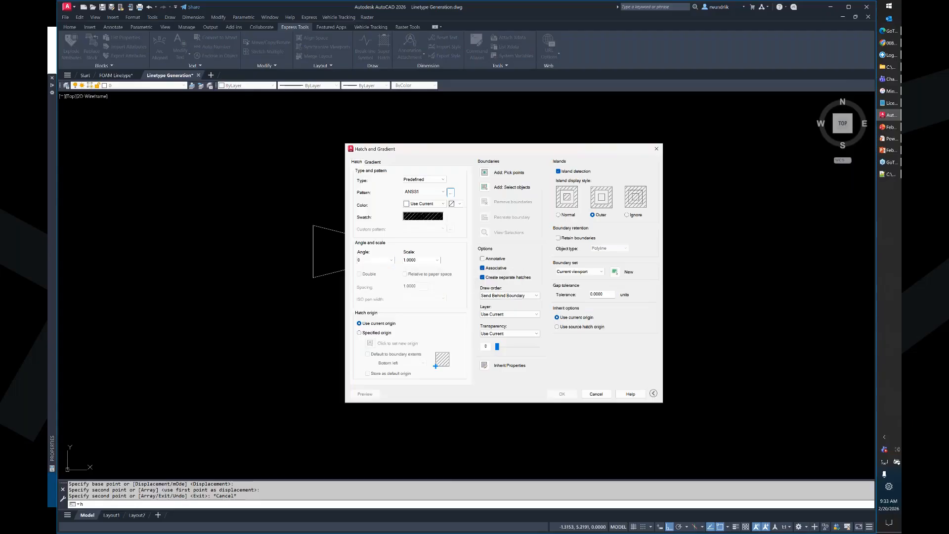
- Set the hatch angle to -45 and its scale to .01
type("-45")
key("Escape")
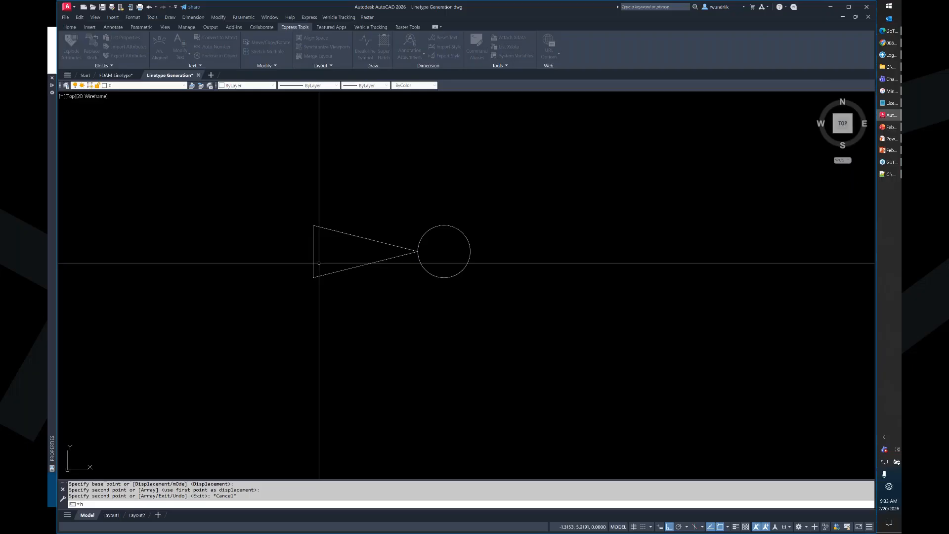
left_click(341, 252)
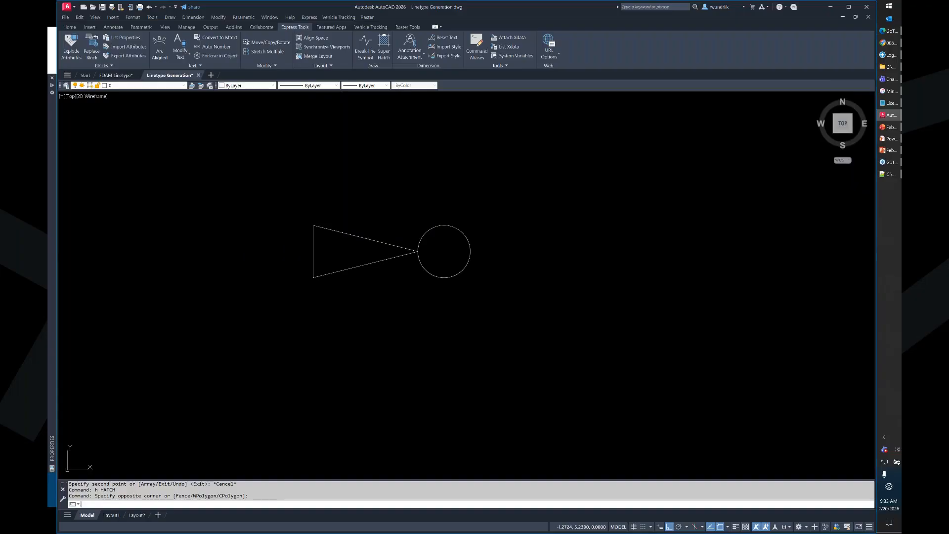
key("space")
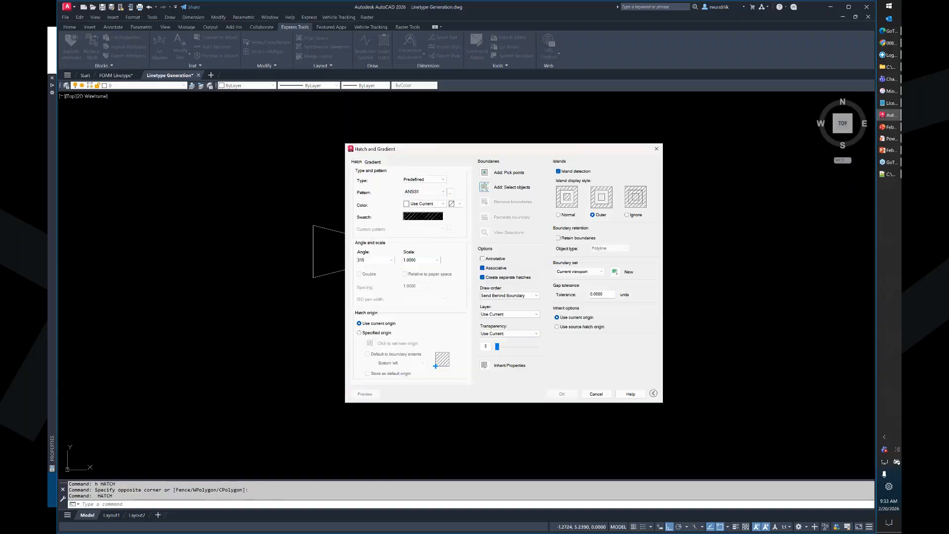
double_click(439, 260)
type(".01")
- Pick the interiors of the copied arrow and circle as hatch boundaries and apply the hatch
left_click(485, 172)
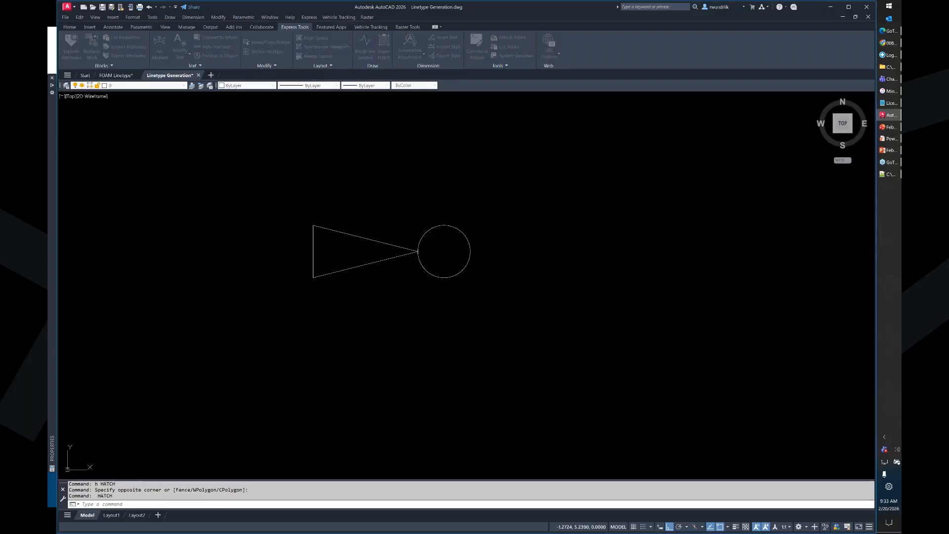
left_click(365, 248)
left_click(437, 248)
key("Return")
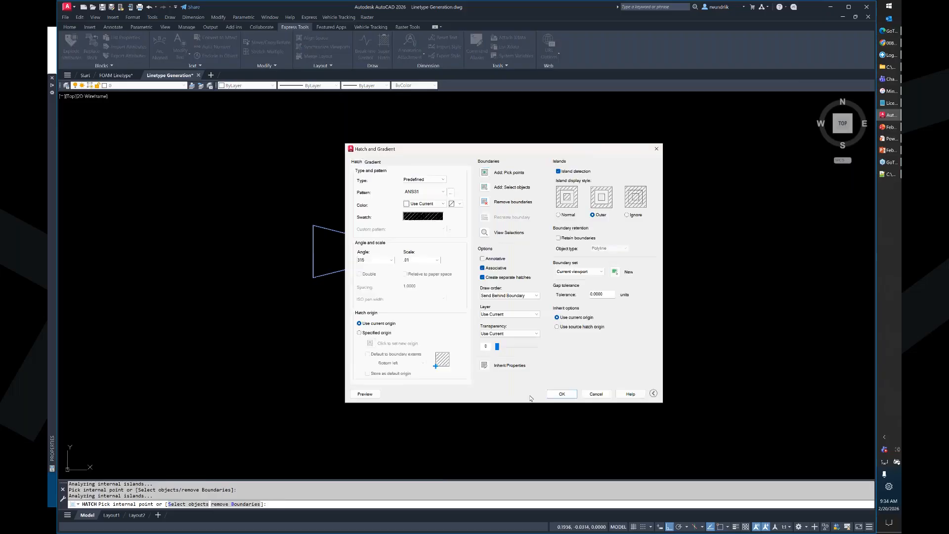
left_click(561, 394)
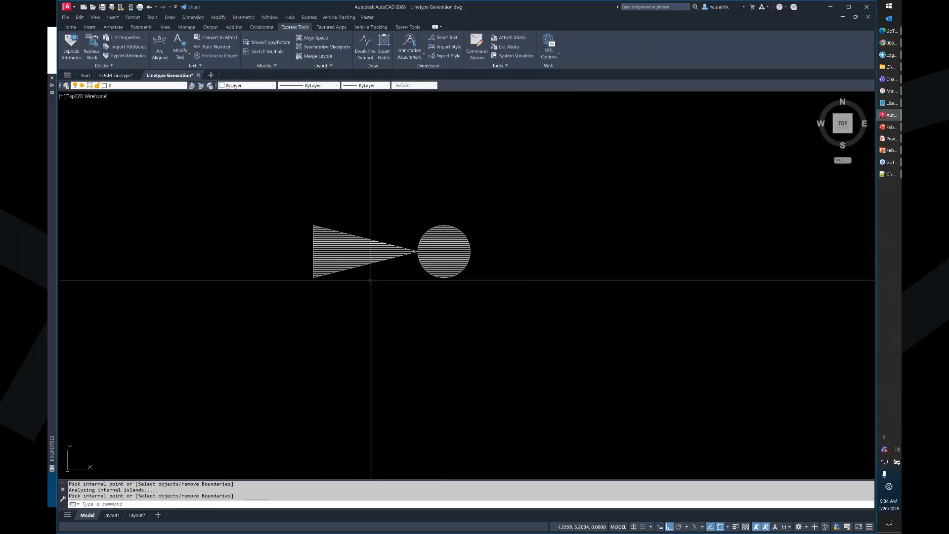
- Select the hatches inside the copied arrow and circle and explode them into individual lines
scroll(371, 280, "up", 8)
scroll(373, 244, "down", 2)
left_click(352, 248)
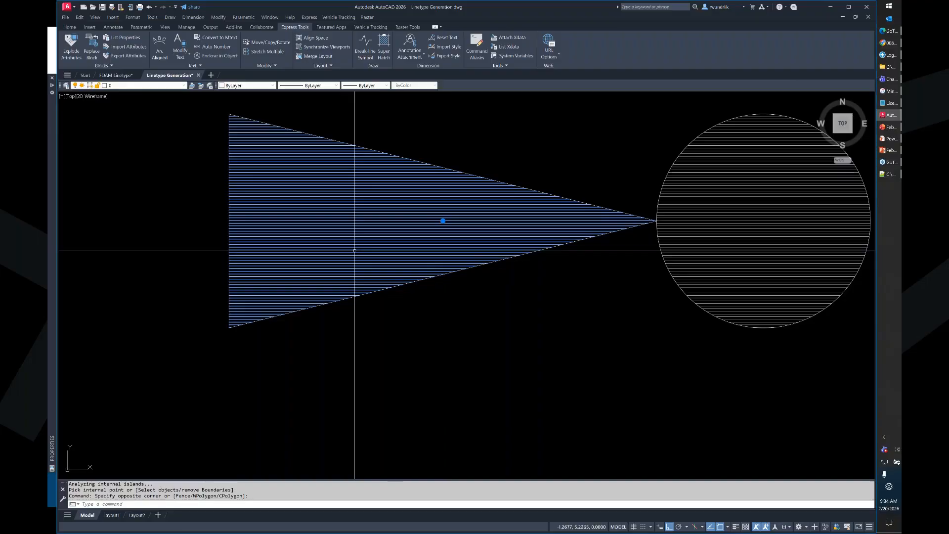
left_click(674, 318)
type("x")
key("Return")
- Compare the exploded hatch lines in the copied arrow and circle with the fill of the original symbol
scroll(458, 267, "down", 8)
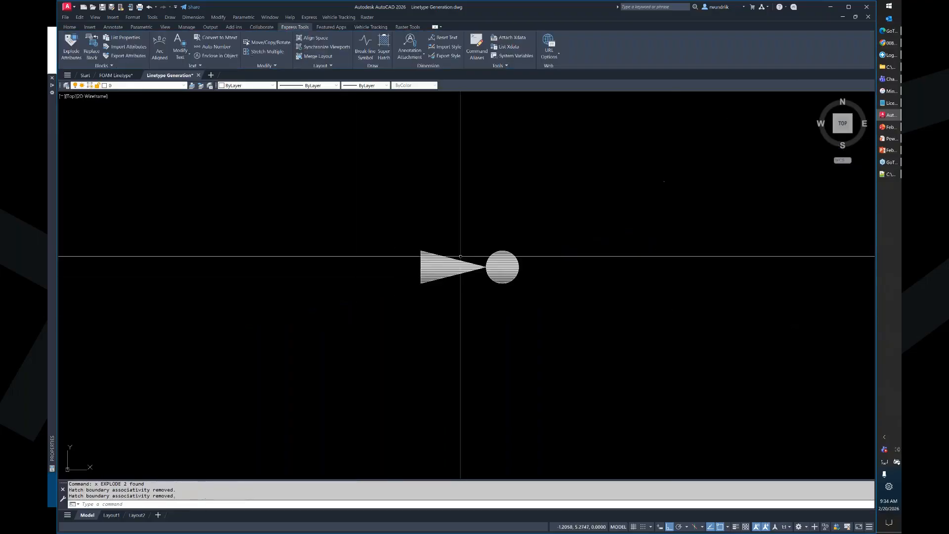
scroll(477, 250, "up", 8)
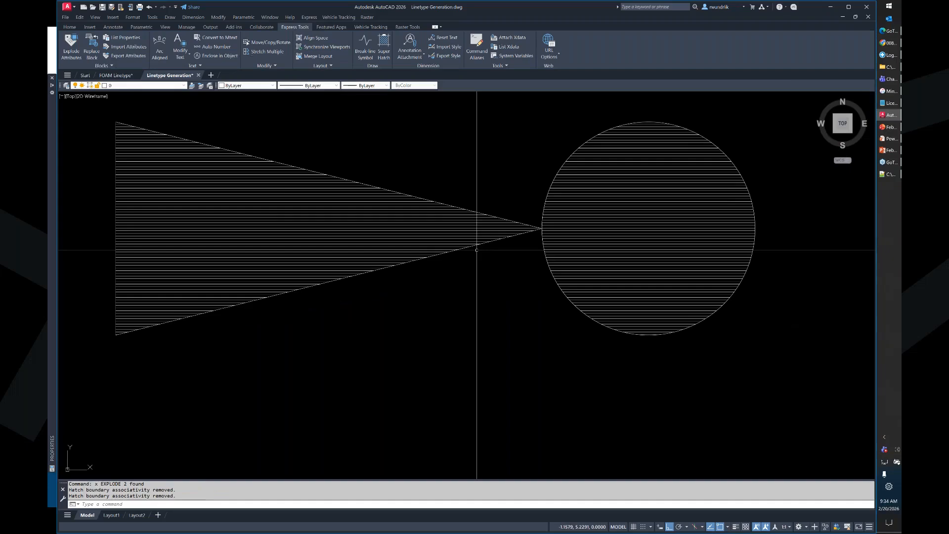
scroll(279, 241, "down", 2)
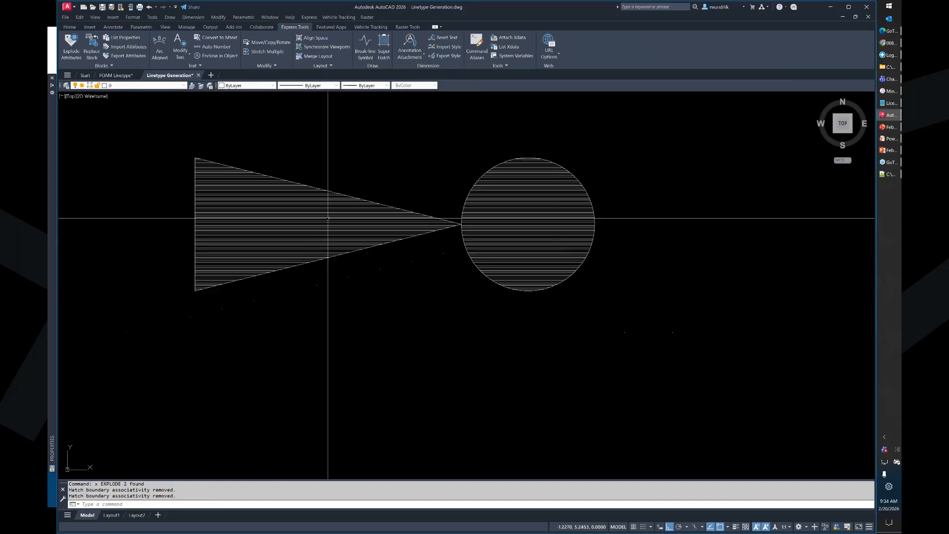
scroll(316, 217, "down", 6)
scroll(336, 218, "down", 3)
scroll(429, 261, "up", 3)
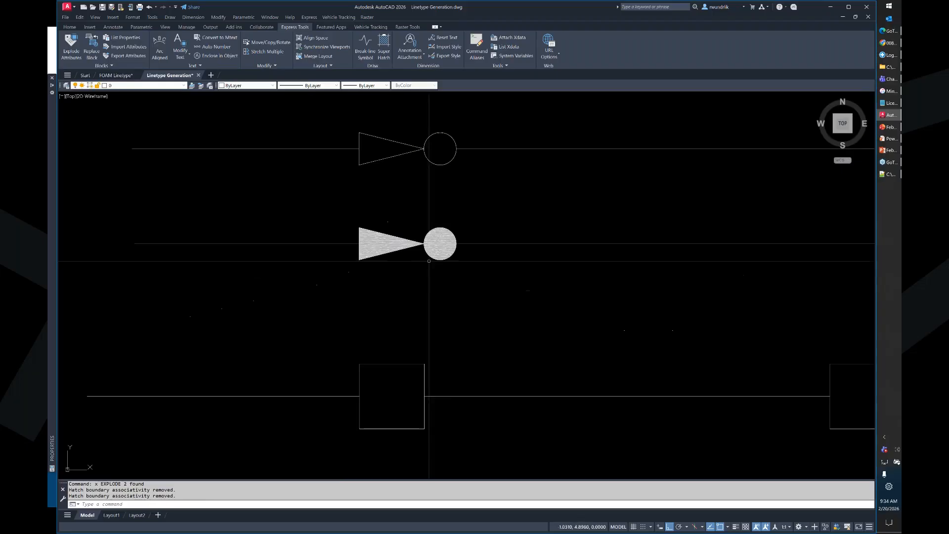
scroll(396, 232, "up", 3)
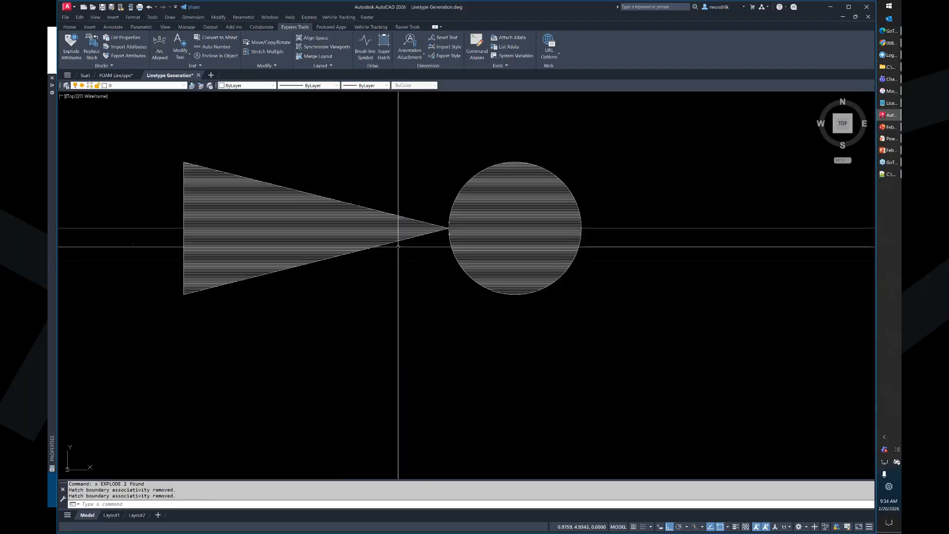
scroll(390, 246, "down", 3)
scroll(390, 246, "up", 3)
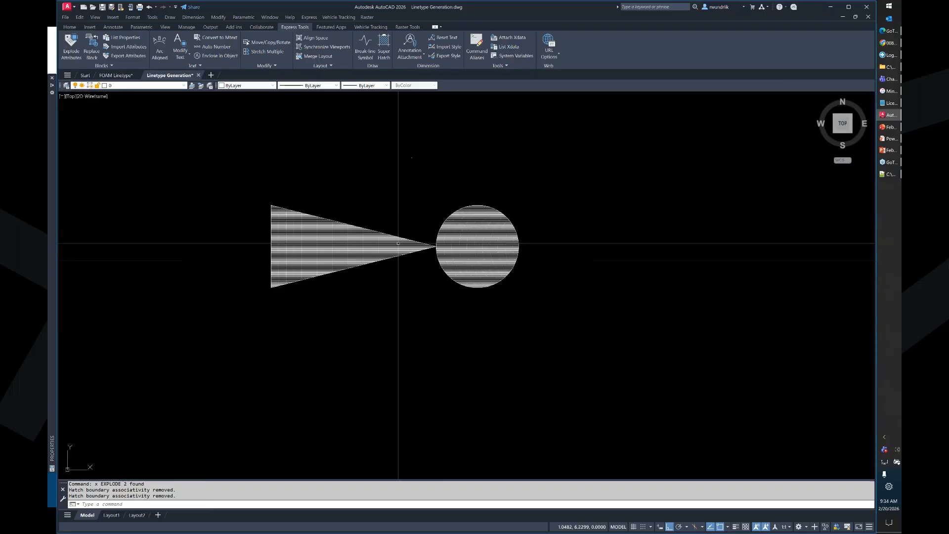
scroll(344, 331, "up", 2)
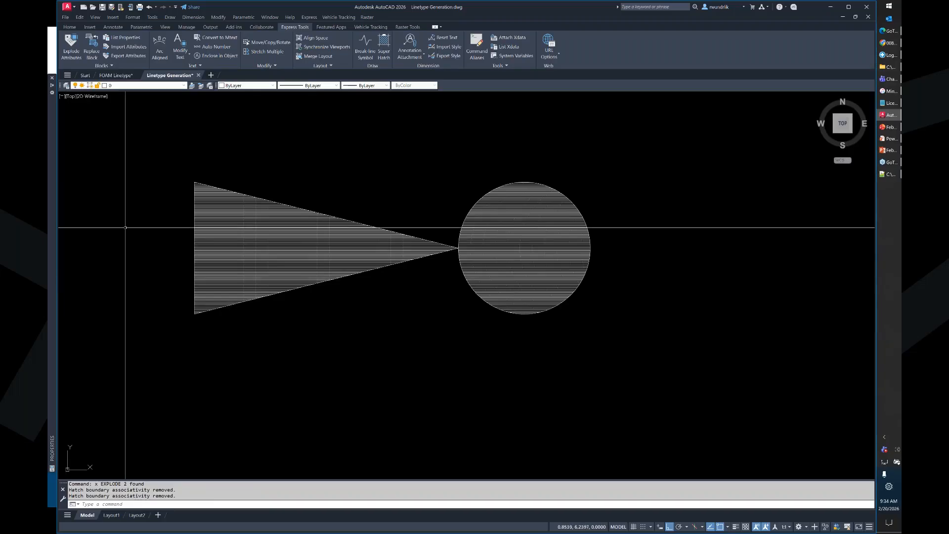
key("Escape")
type("linetype")
key("Return")
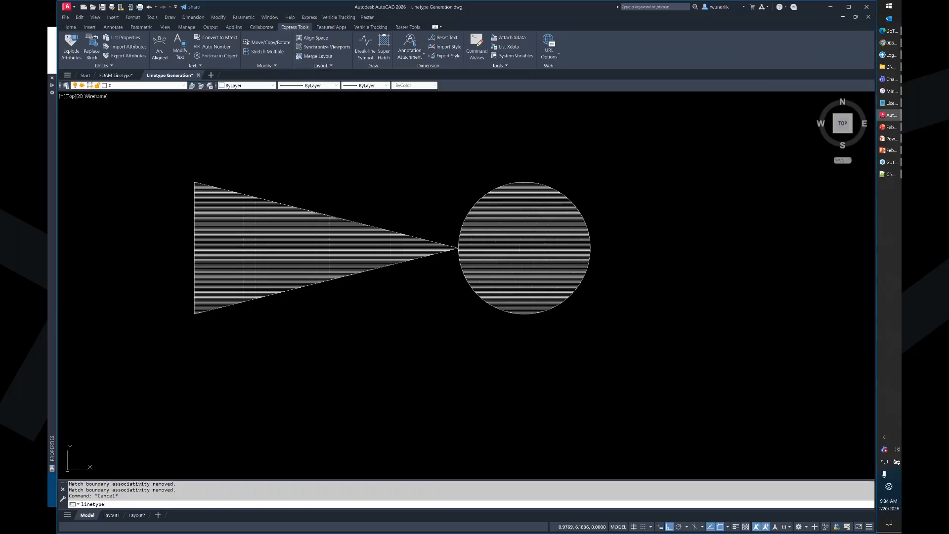
left_click(528, 200)
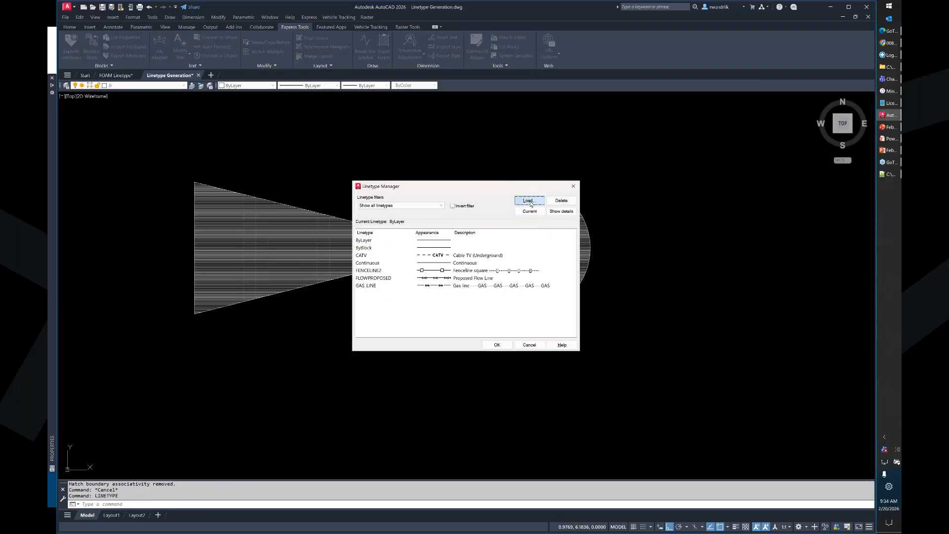
left_click(398, 221)
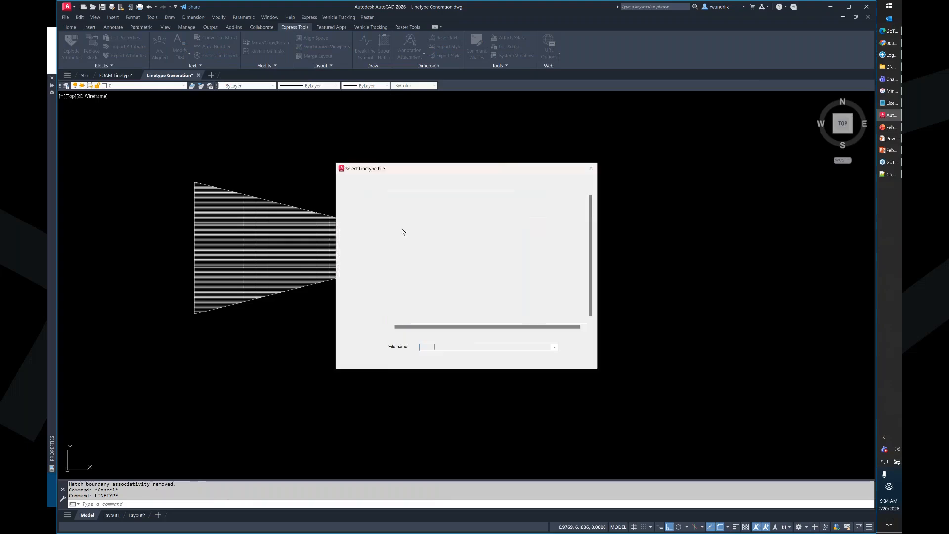
left_click(415, 224)
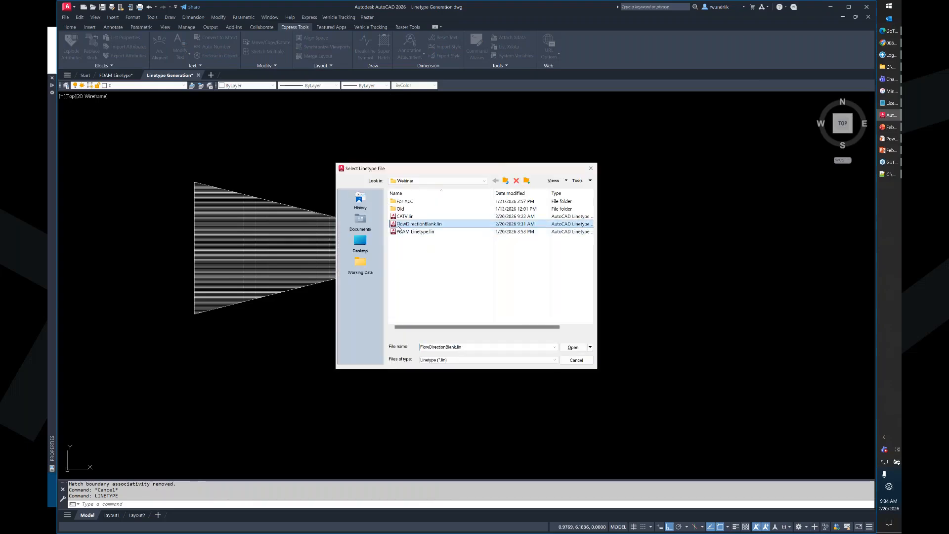
left_click(430, 233)
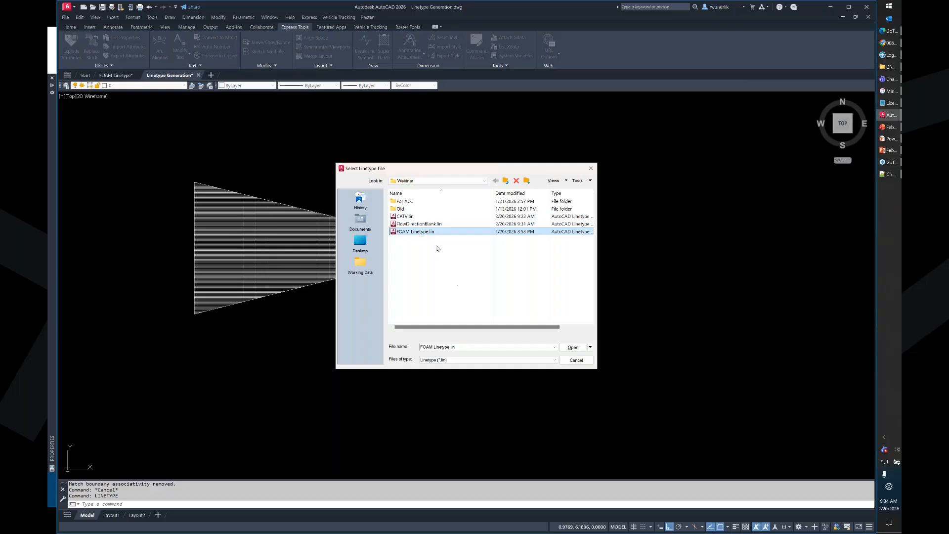
left_click(572, 347)
left_click(575, 361)
left_click(498, 322)
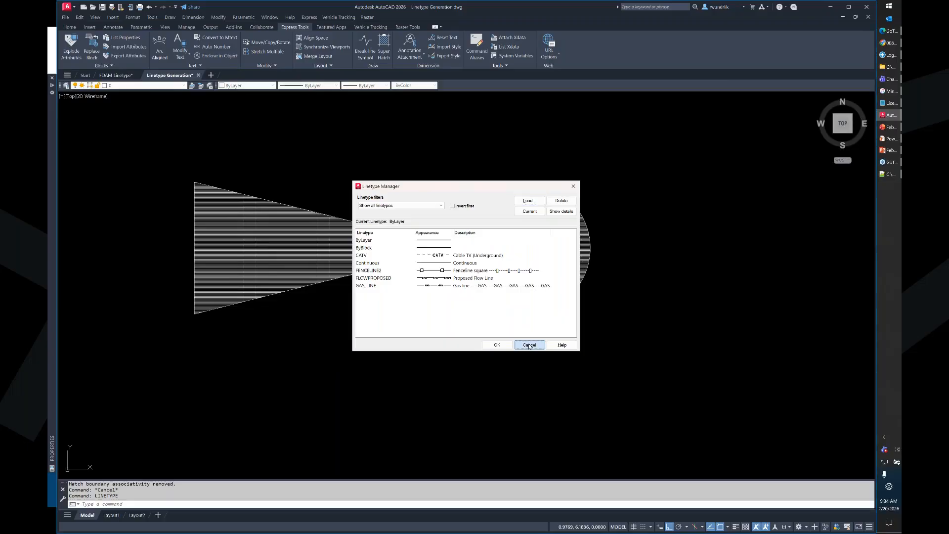
left_click(530, 346)
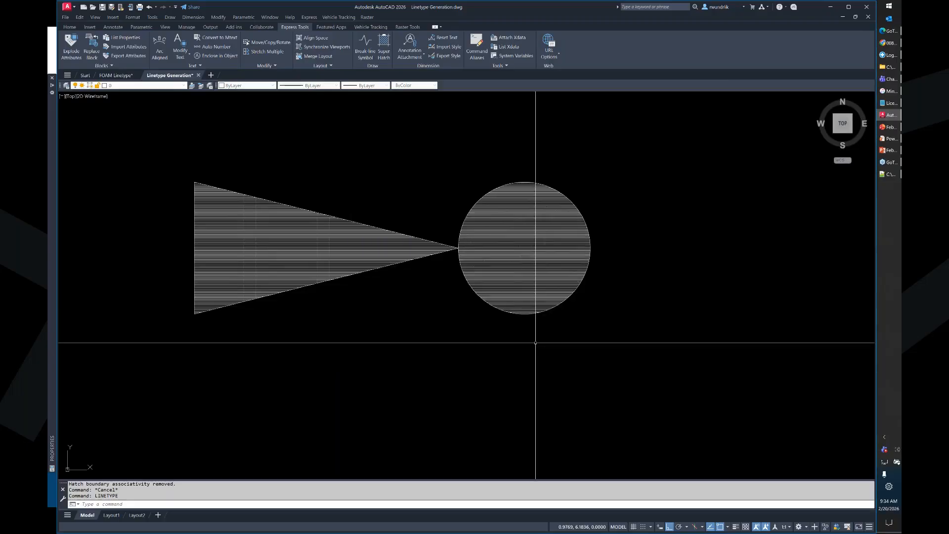
- Switch to FOAM Linetype.lin in Notepad++ and replace the STANDARD text style in the FOAM definition with LTYPETEXT
left_click(889, 67)
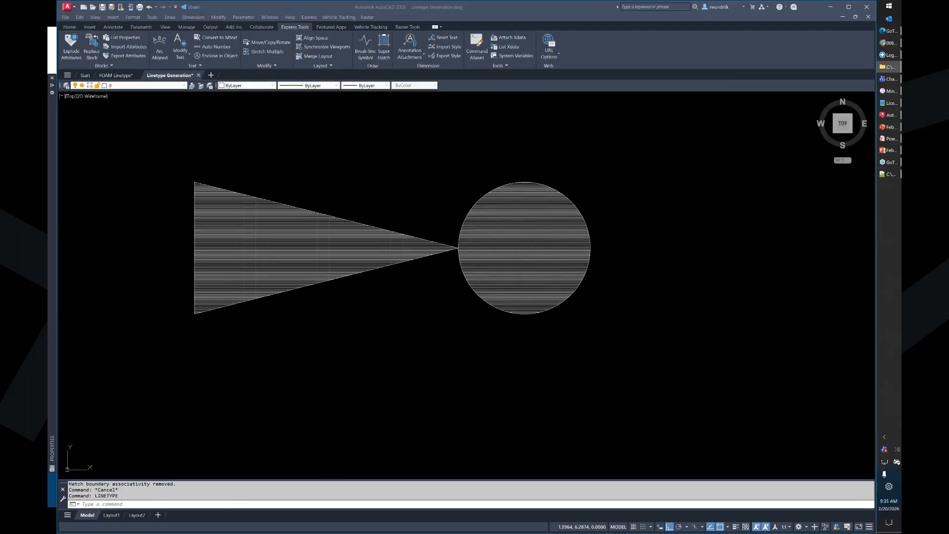
left_click(889, 174)
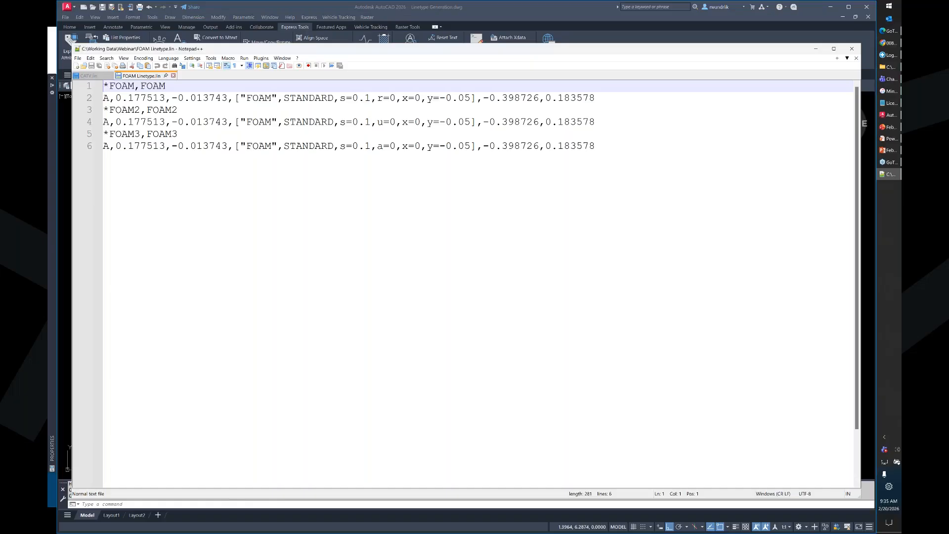
double_click(289, 98)
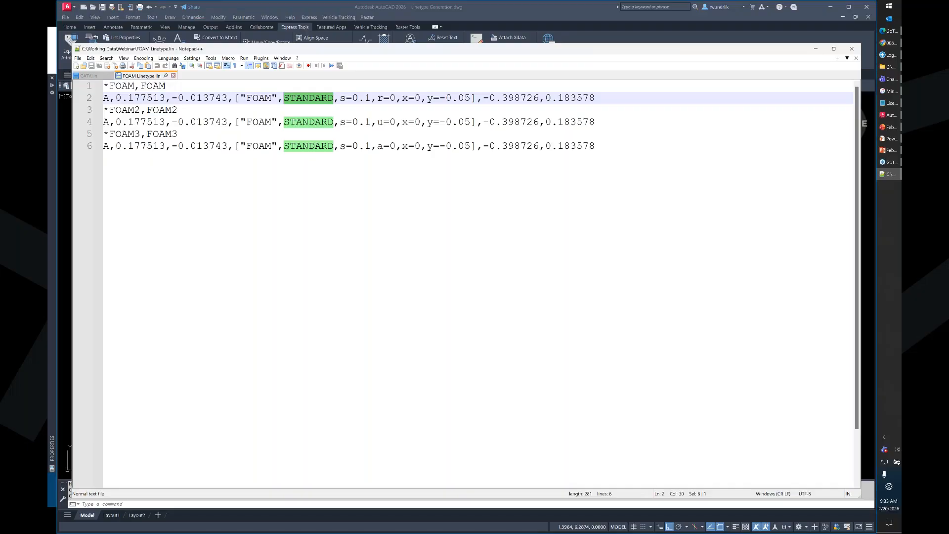
type("L")
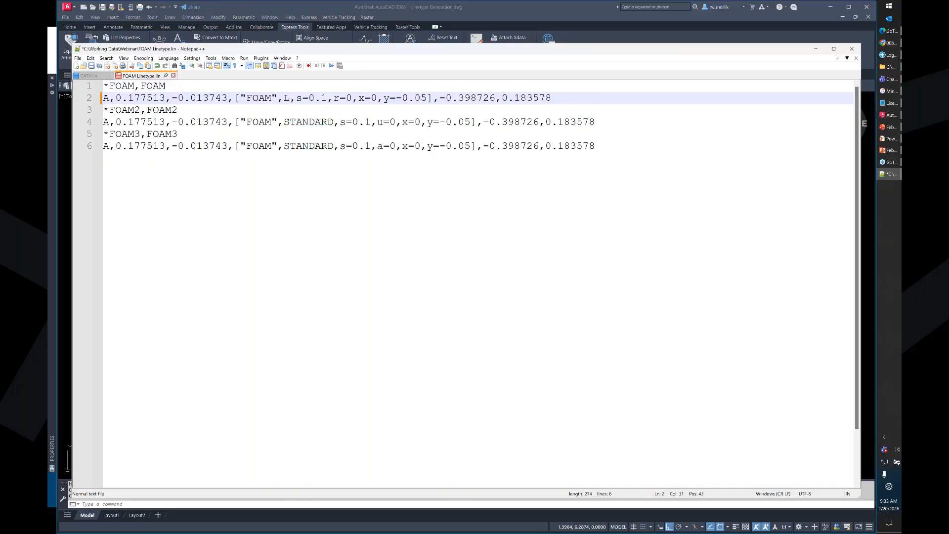
type("TYPE")
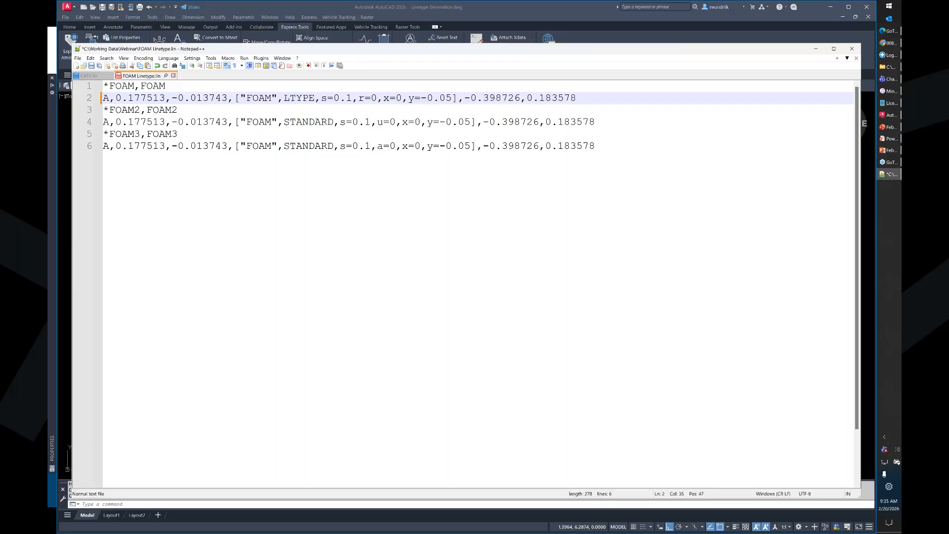
type("TEXT")
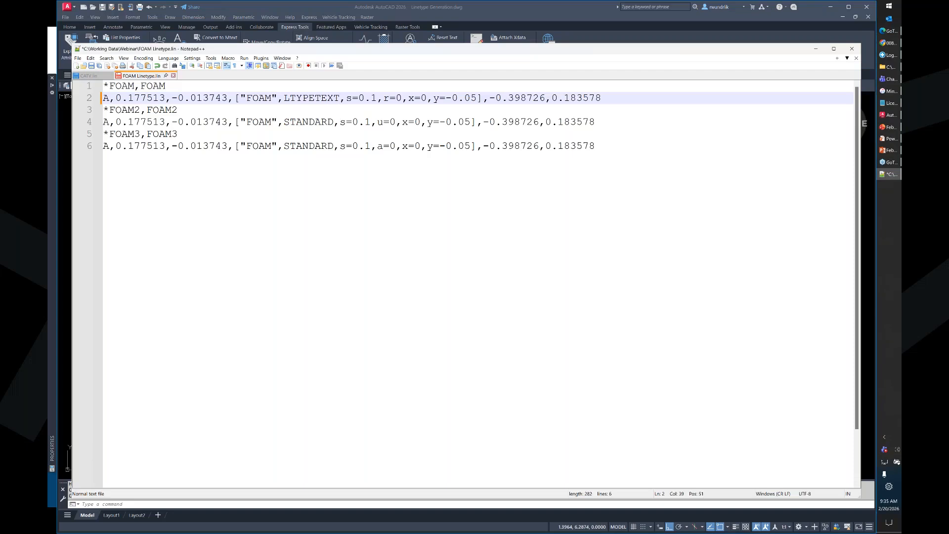
- Highlight the LTYPETEXT style name in the FOAM definition, then save the linetype file
key("ctrl+Left")
key("shift+Right")
key("shift+Right")
key("shift+Right")
key("shift+Right")
key("shift+Right")
key("shift+Right")
key("shift+Right")
key("shift+Right")
key("shift+Right")
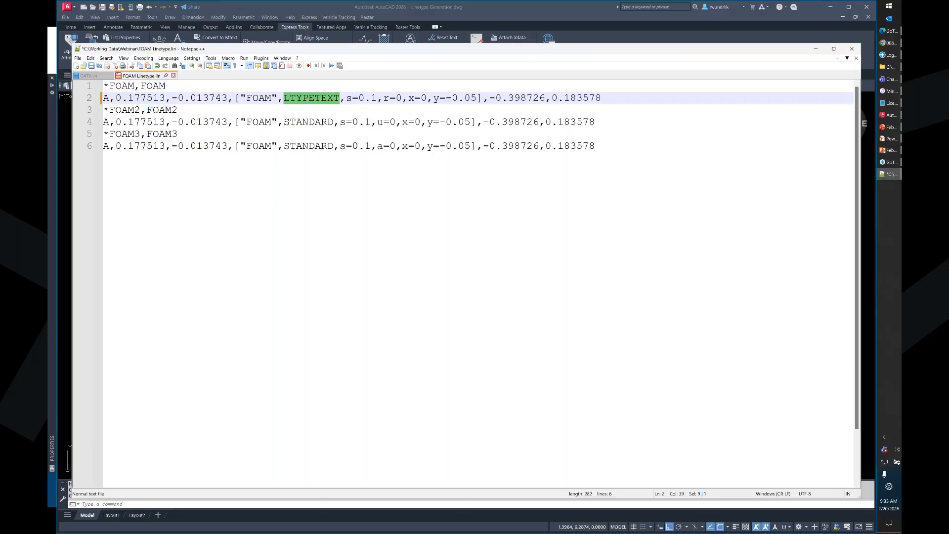
left_click(596, 146)
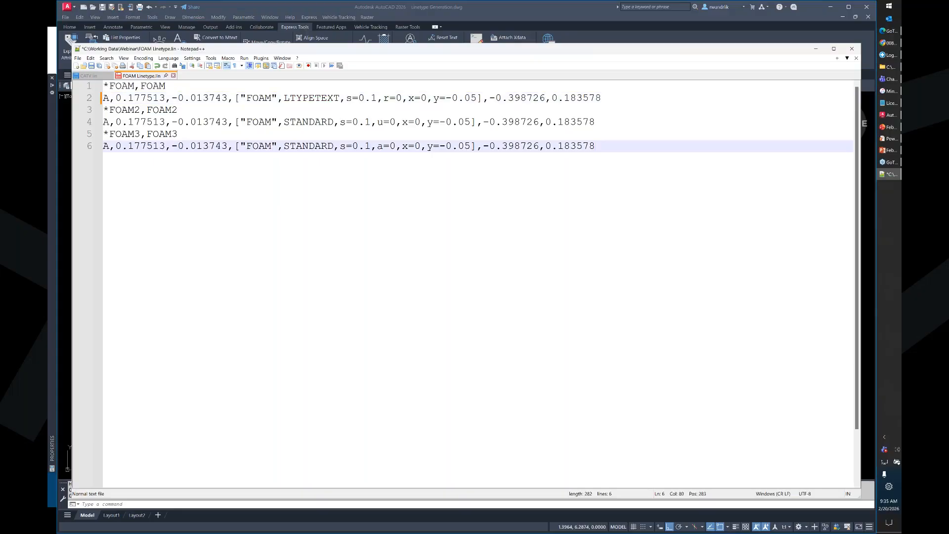
key("ctrl+s")
- Switch back to AutoCAD and try to read the linetypes from the edited FOAM Linetype.lin in the Linetype Manager
left_click(429, 13)
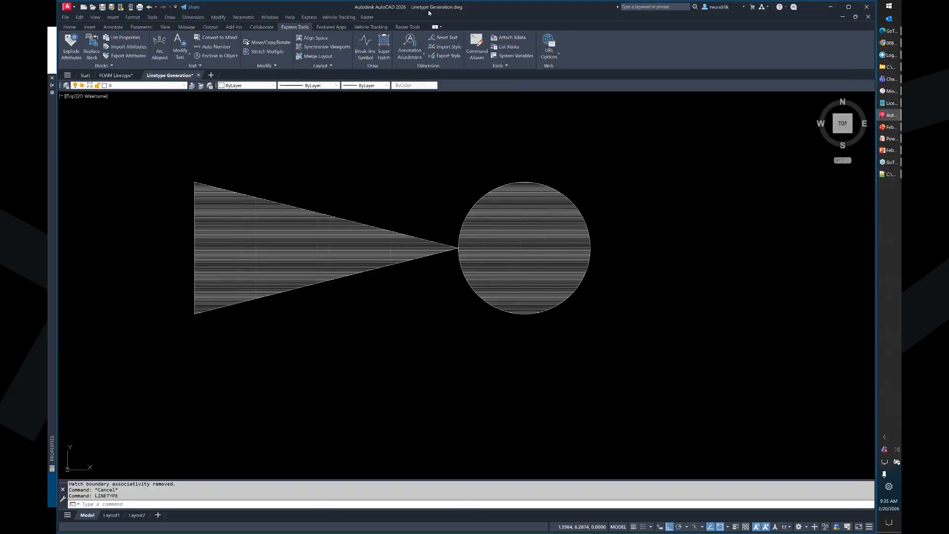
scroll(402, 216, "down", 8)
middle_click_drag(405, 216, 362, 260)
type("linetype")
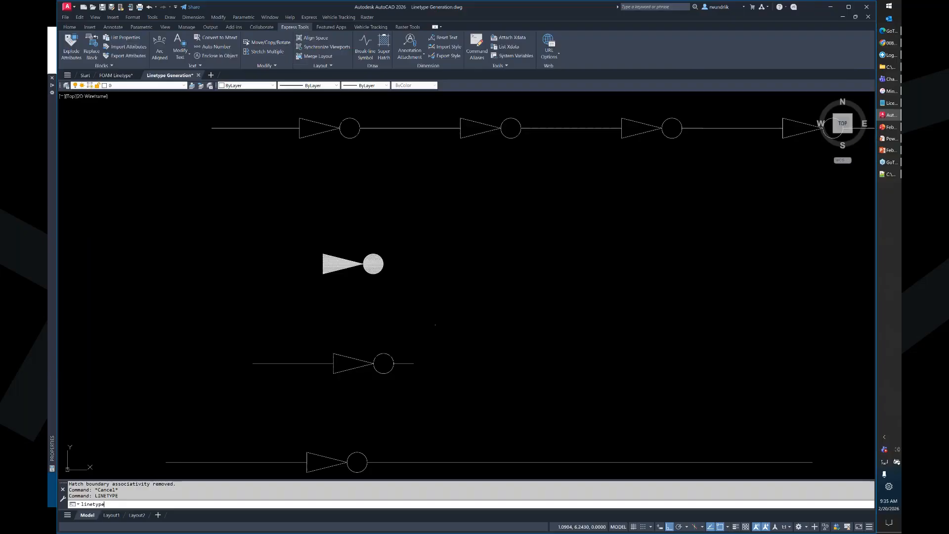
key("Return")
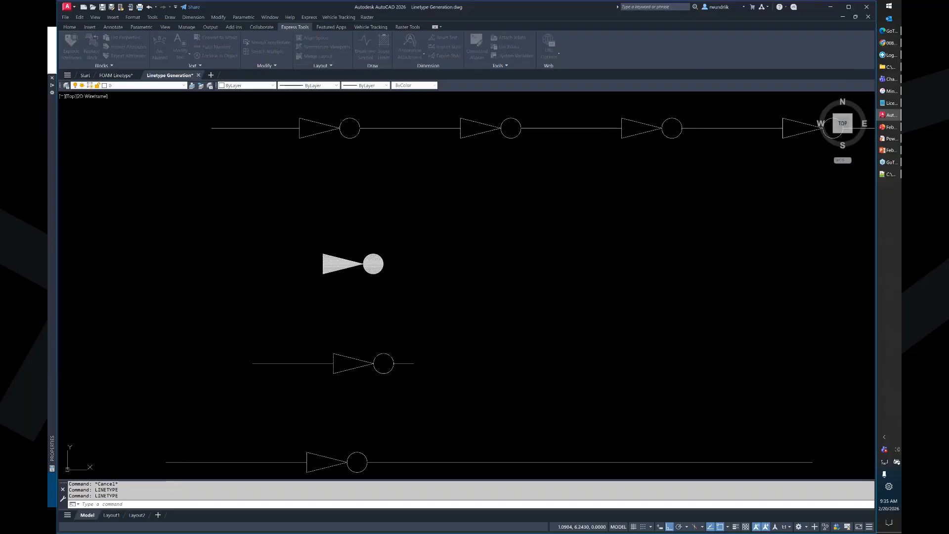
left_click(528, 201)
left_click(397, 222)
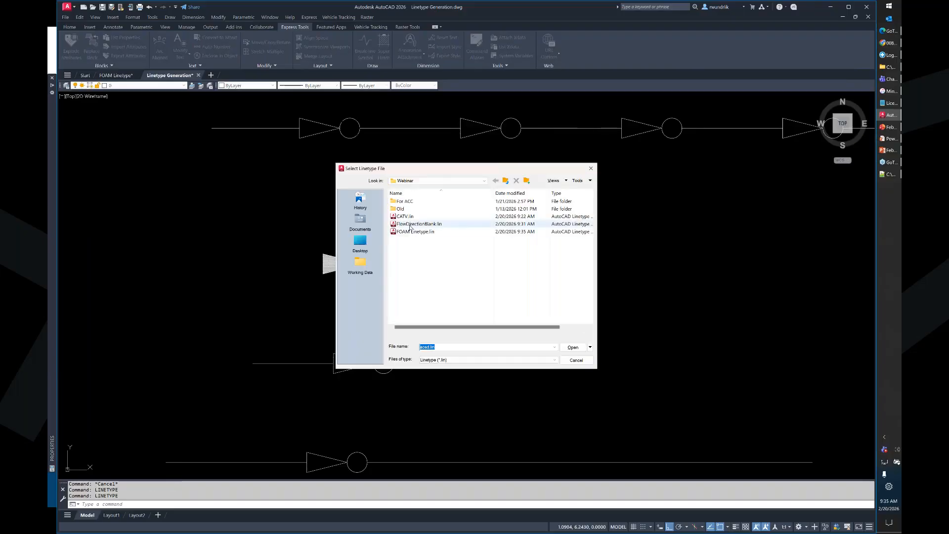
left_click(411, 233)
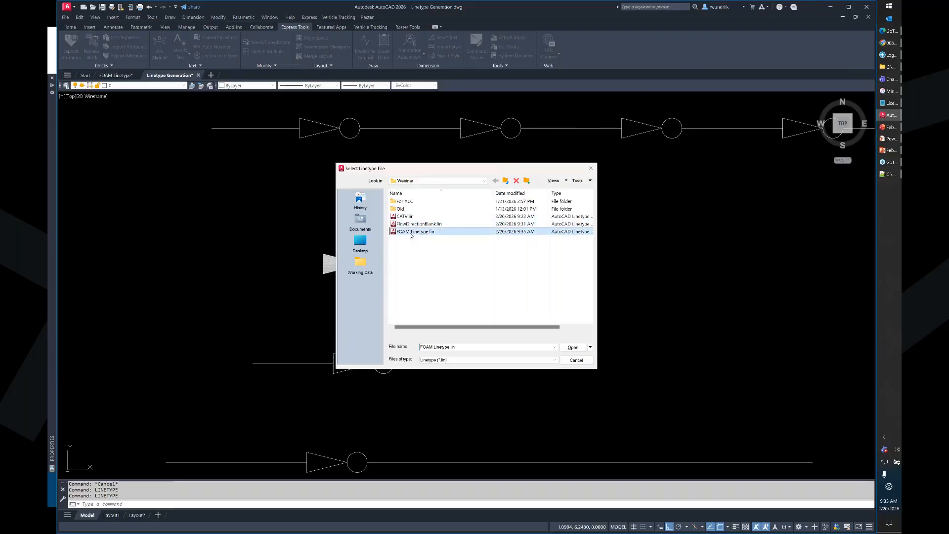
left_click(572, 348)
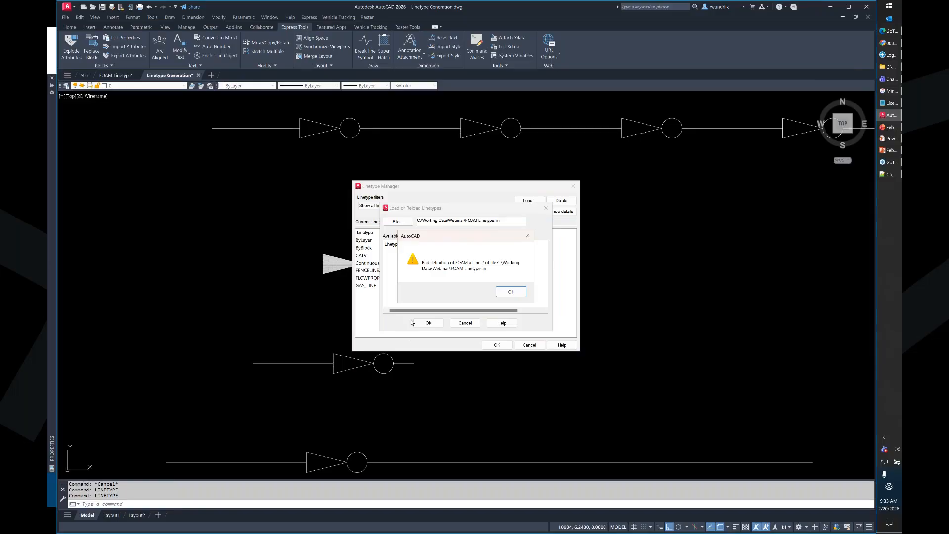
- Dismiss the warning, check the available FOAM2 and FOAM3 linetypes, and close the Linetype Manager without loading any
left_click(511, 292)
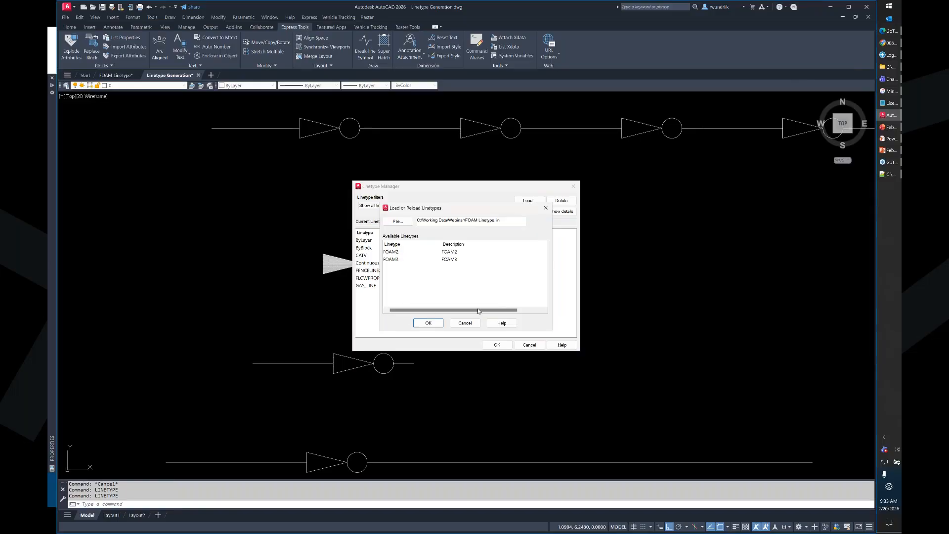
left_click(395, 253)
left_click(399, 261)
left_click(463, 324)
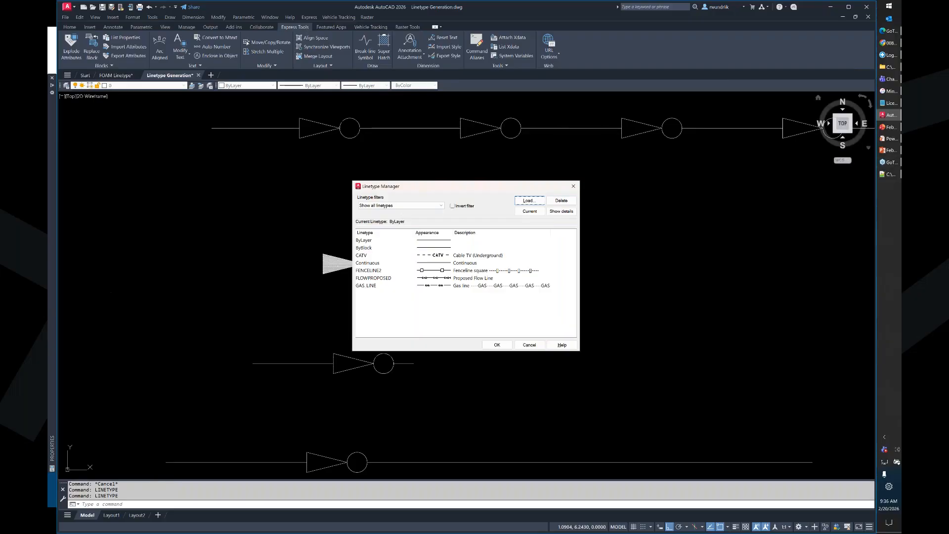
left_click(574, 186)
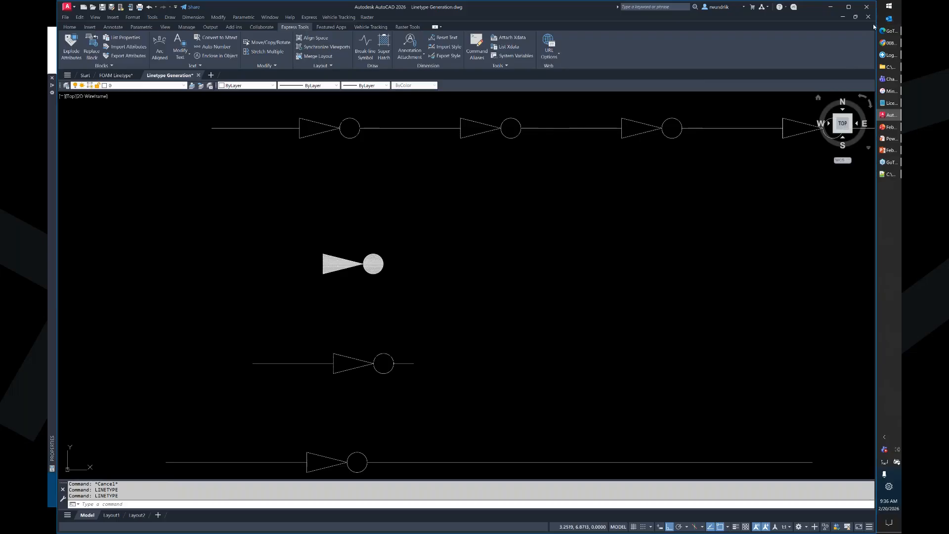
- Switch to the File Explorer window showing the AppData Roaming folder and move it over the middle of the drawing
left_click(888, 7)
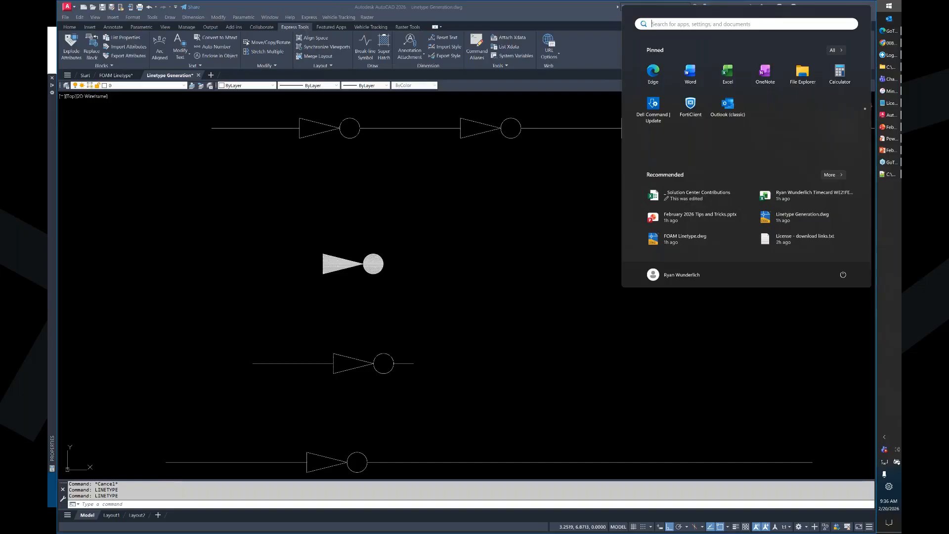
key("Escape")
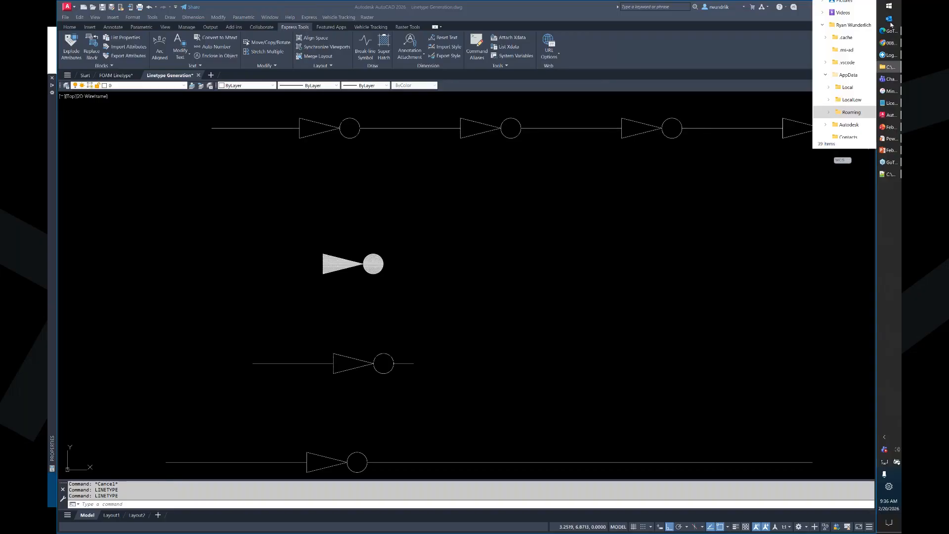
left_click(891, 67)
left_click_drag(686, 73, 445, 74)
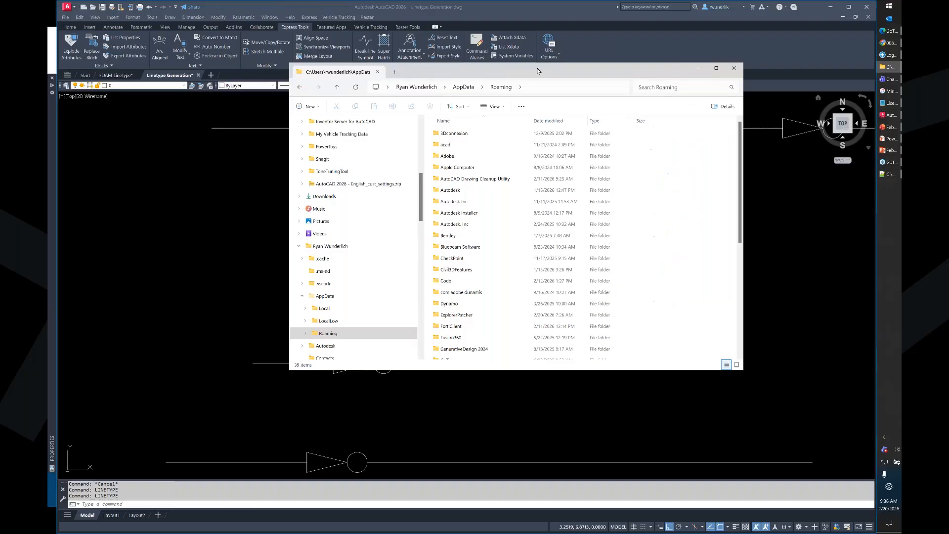
- Browse from the Roaming folder to the AutoCAD 2026 support folder, Autodesk\AutoCAD 2026\R25.1\enu\Support
double_click(453, 196)
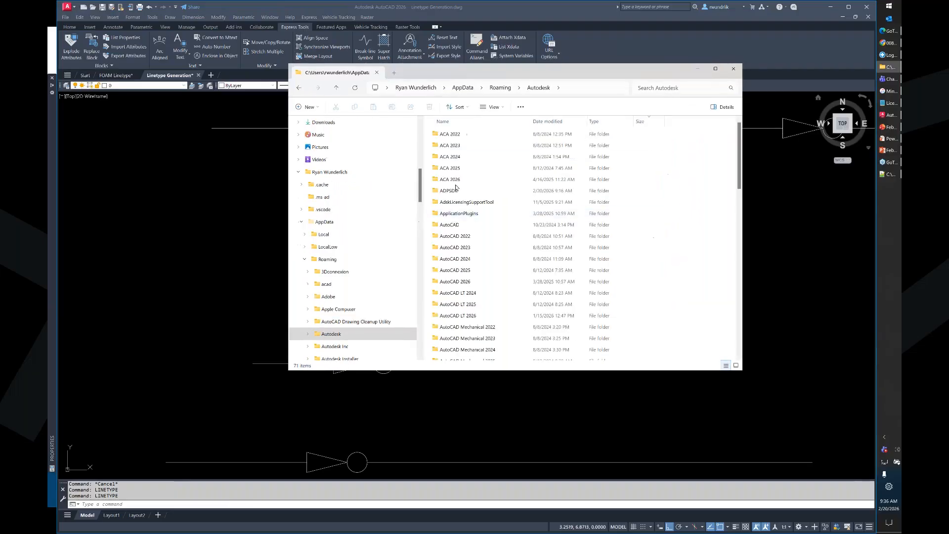
double_click(449, 220)
double_click(448, 281)
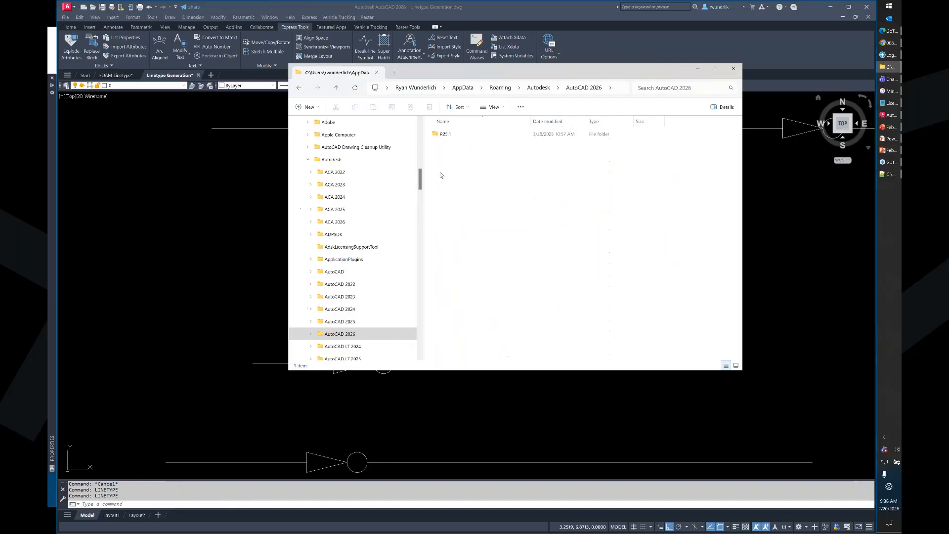
double_click(444, 135)
double_click(444, 137)
double_click(444, 136)
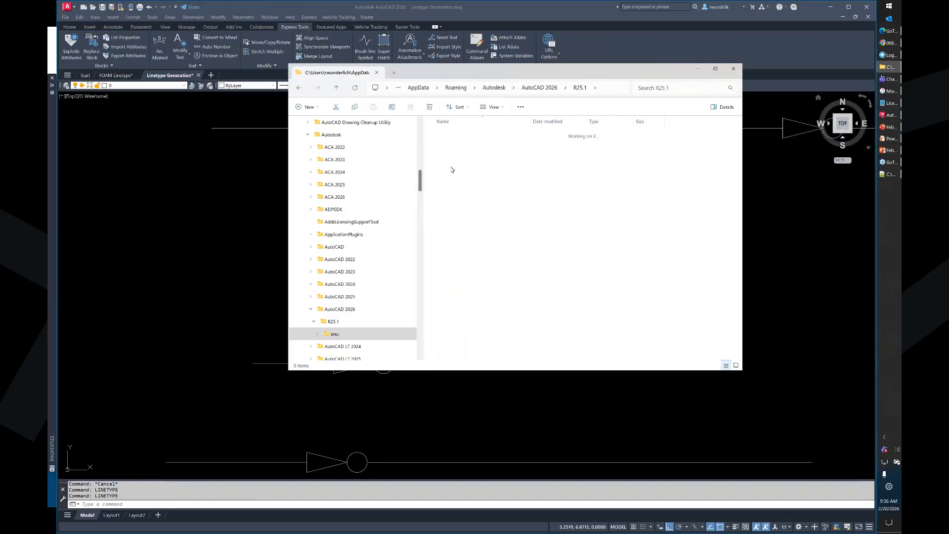
double_click(446, 226)
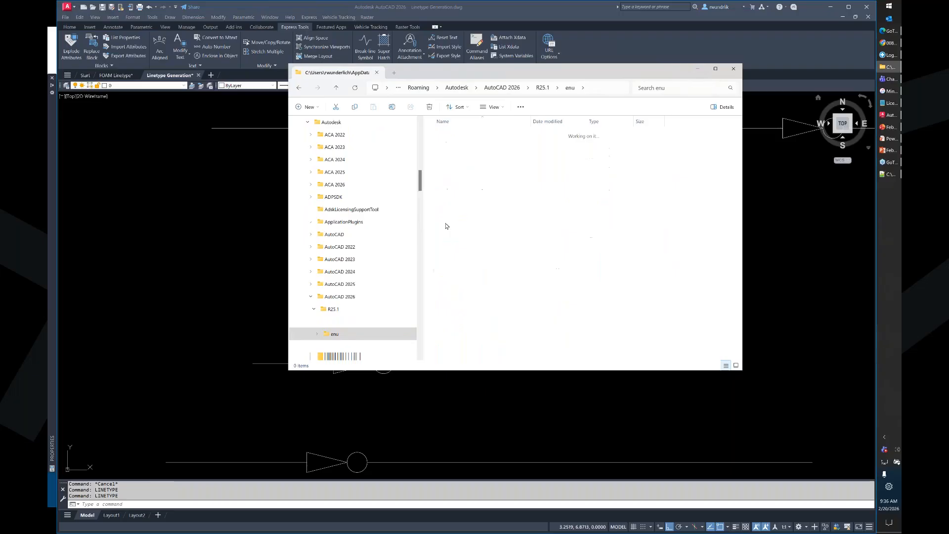
- Open the acad.lin linetype file from the Support folder in Notepad++
left_click(448, 281)
right_click(449, 281)
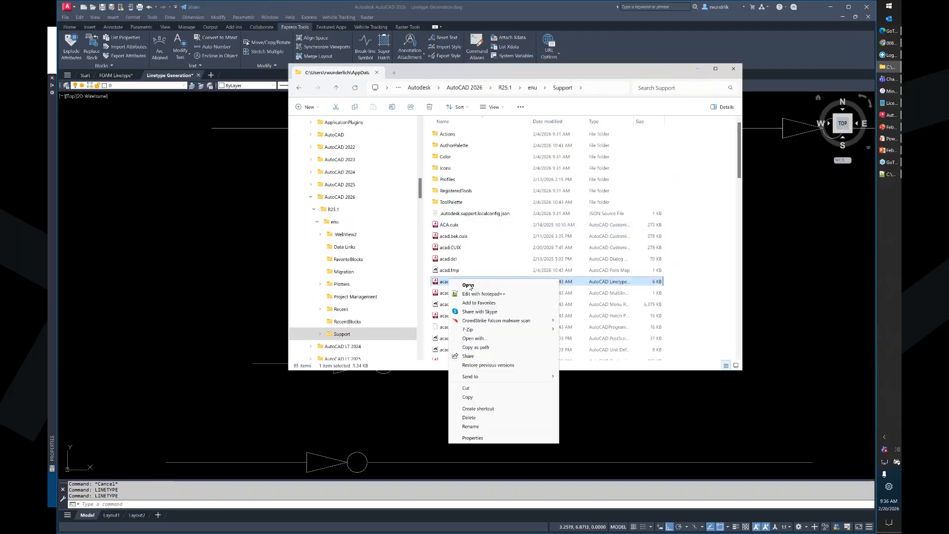
left_click(483, 294)
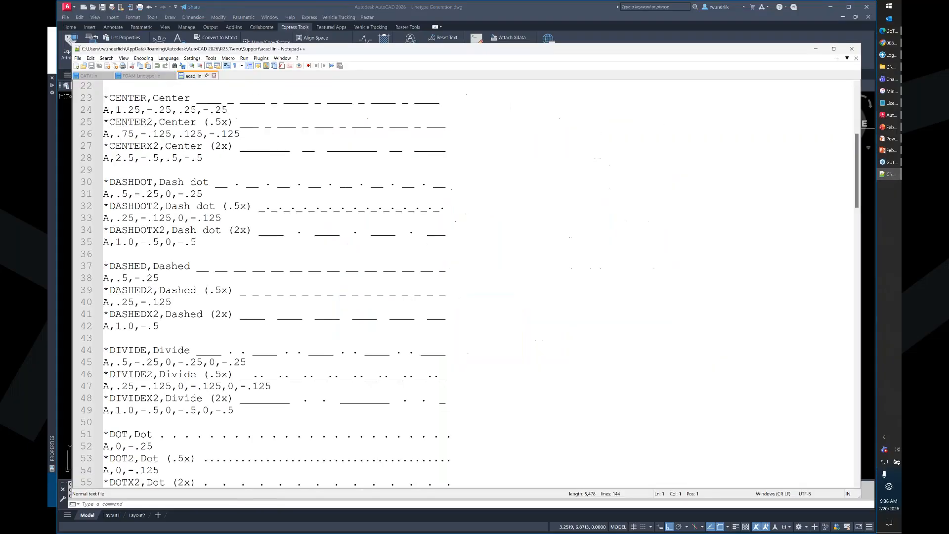
- Look through acad.lin to the complex linetypes and highlight the BAT and ZIG shape names in the BATTING and ZIGZAG definitions
scroll(467, 284, "down", 20)
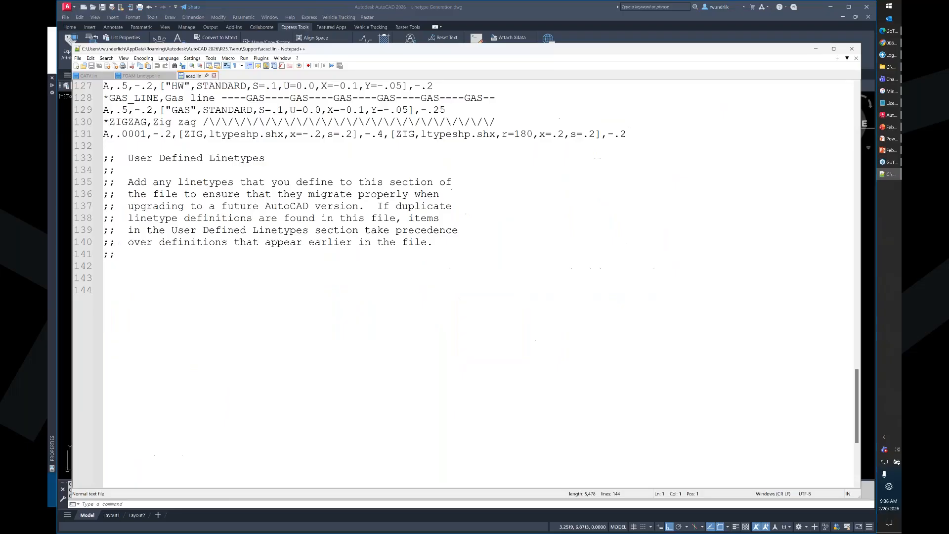
scroll(467, 284, "up", 6)
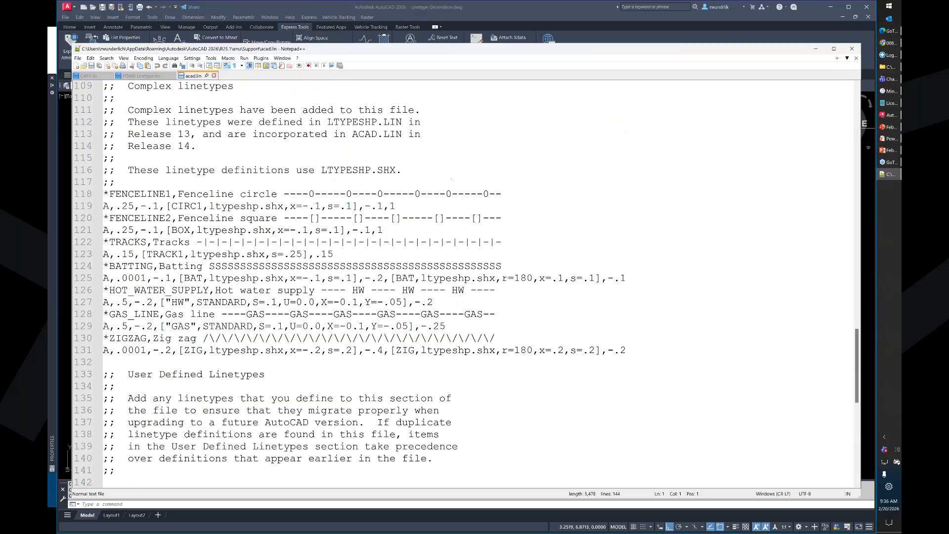
left_click_drag(203, 206, 142, 254)
left_click_drag(202, 278, 172, 279)
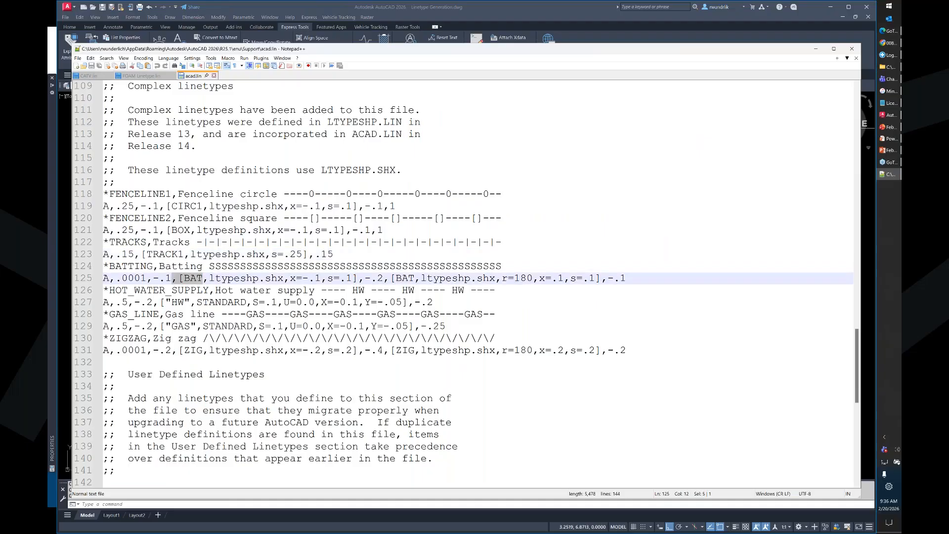
left_click_drag(203, 350, 184, 351)
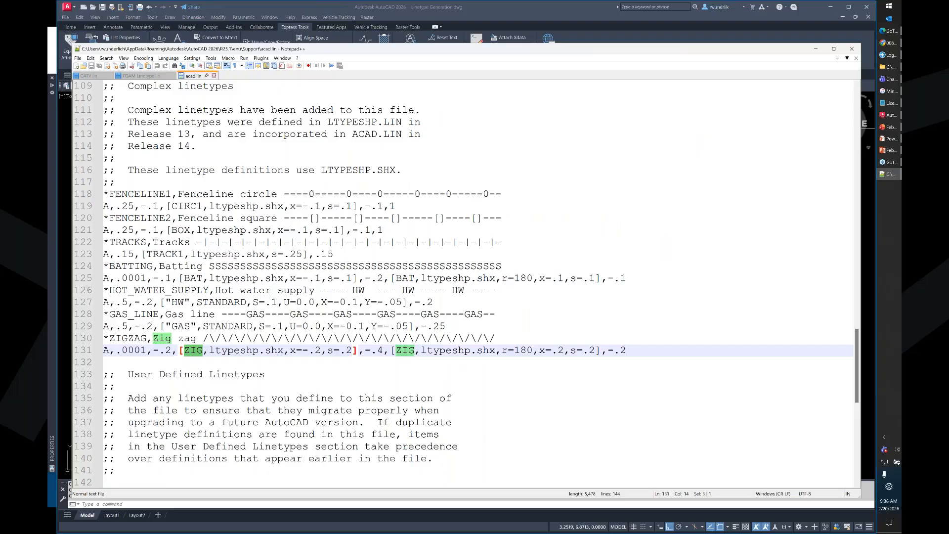
- Highlight the LTYPESHP.SHX reference in the comments, then the complex linetype definitions from FENCELINE1 through ZIGZAG
scroll(465, 284, "up", 3)
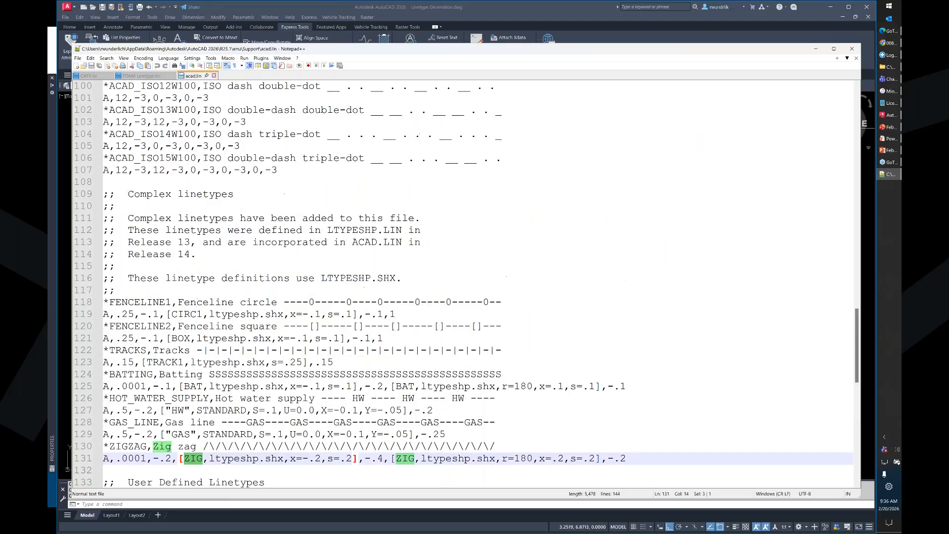
scroll(465, 284, "down", 2)
left_click_drag(402, 206, 321, 206)
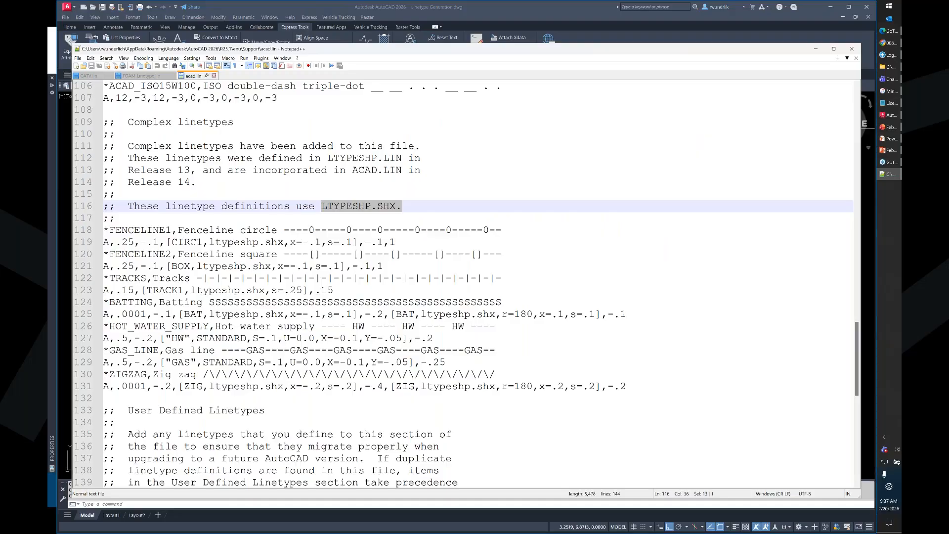
left_click(159, 230)
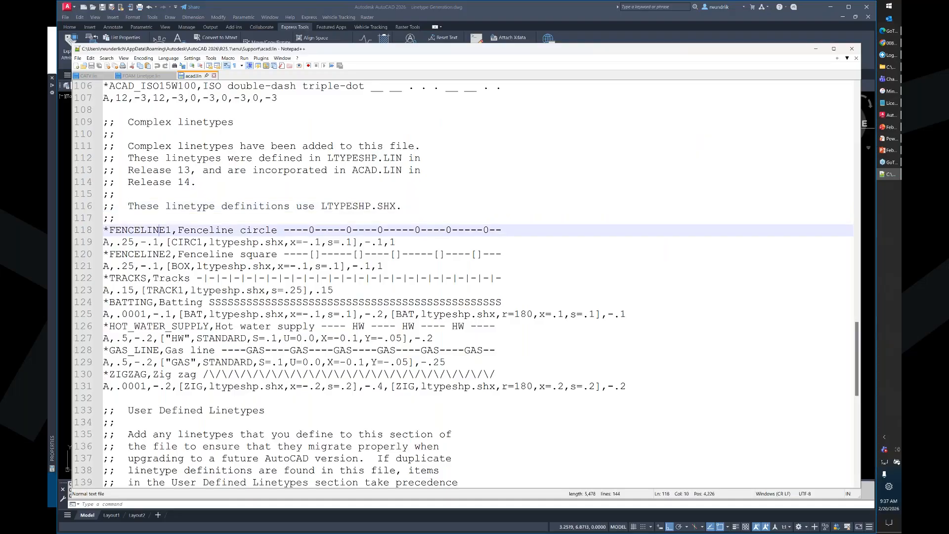
left_click_drag(159, 230, 408, 386)
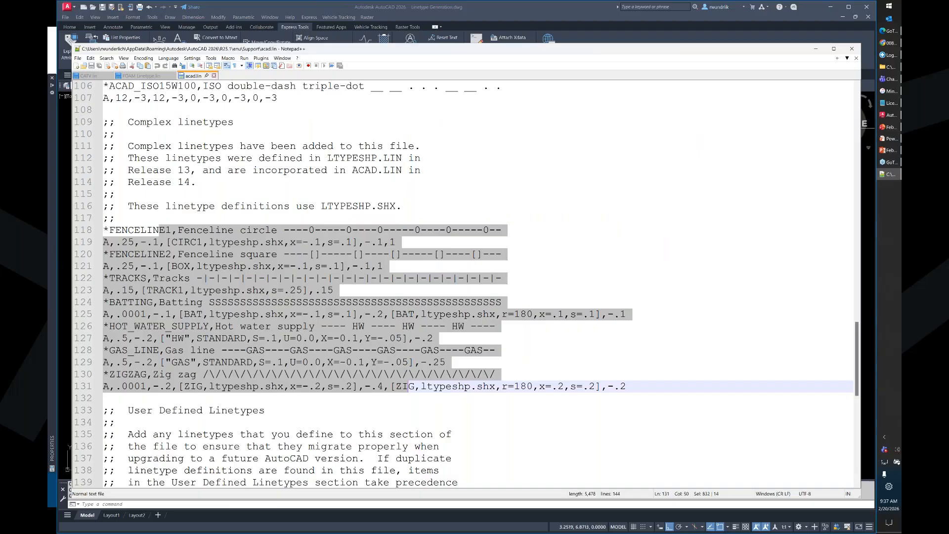
- Put the text editor away and switch from AutoCAD to the PowerPoint slide show on making a shape for custom linetypes
left_click(771, 40)
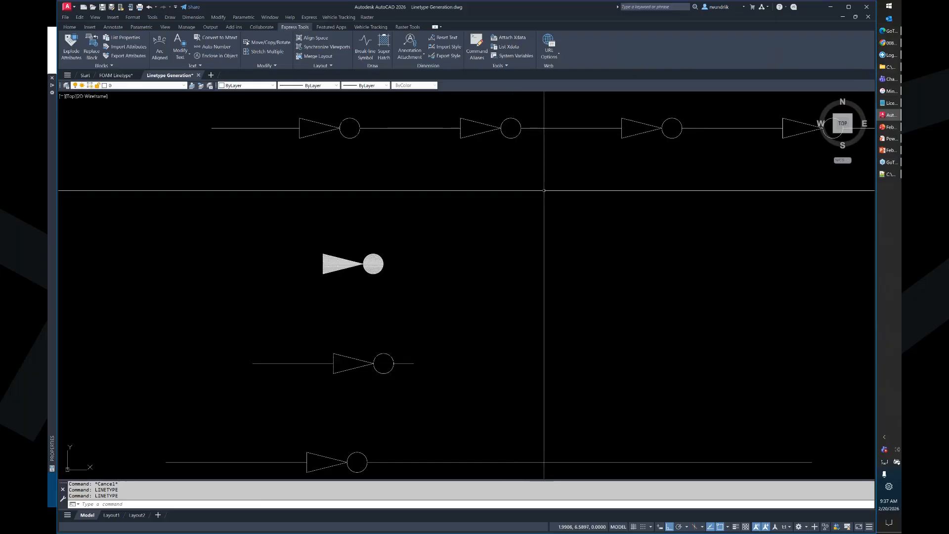
mouse_move(892, 131)
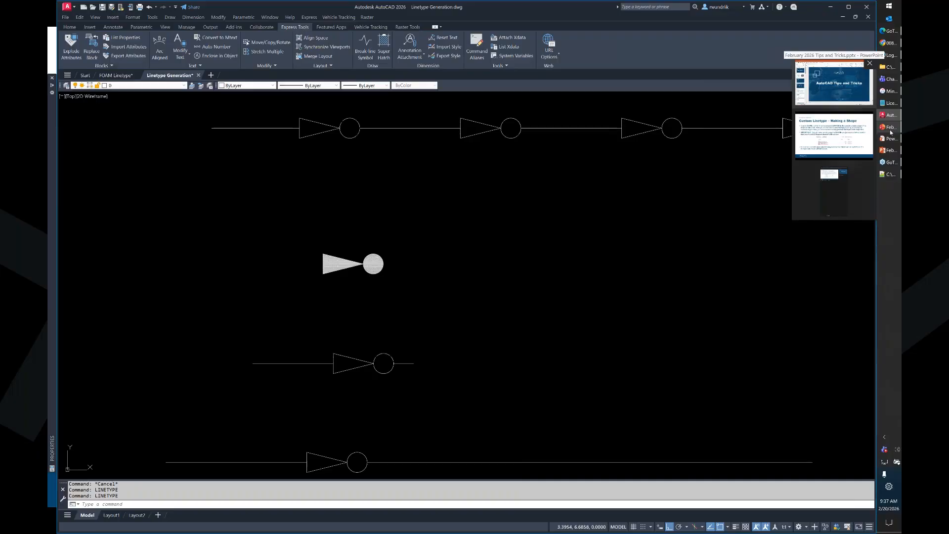
left_click(838, 139)
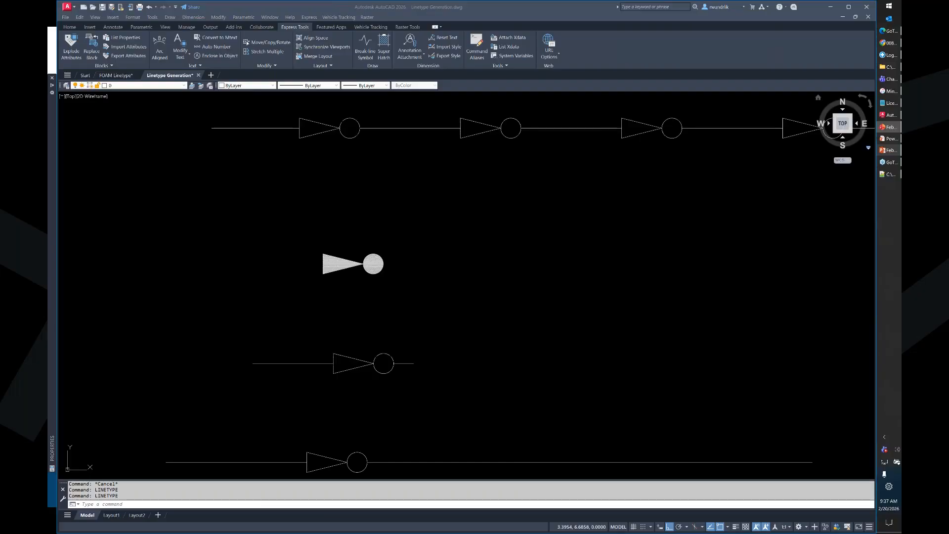
left_click(891, 128)
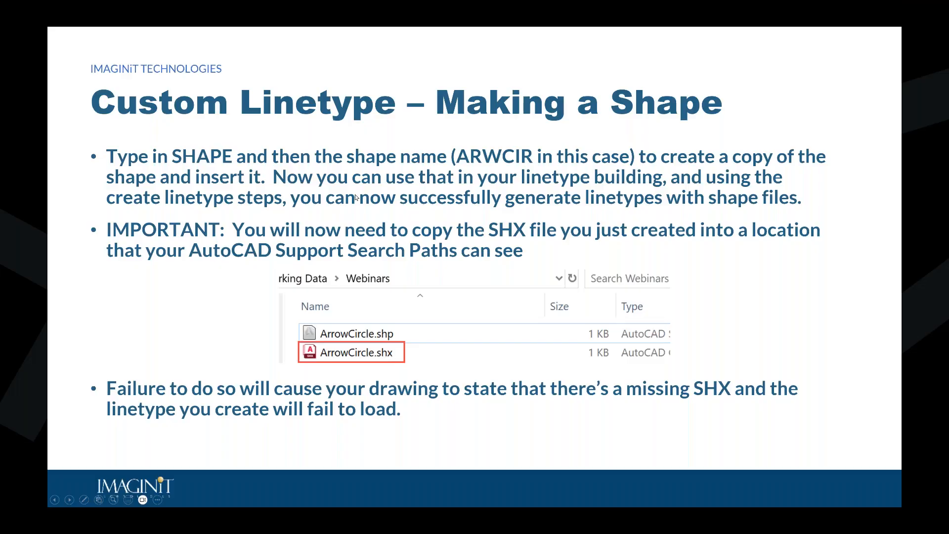
left_click(302, 222)
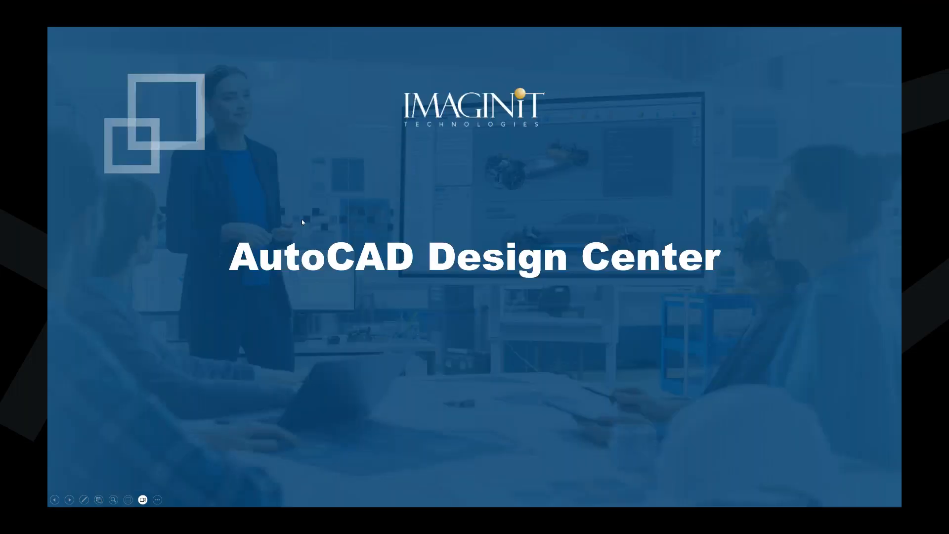
left_click(276, 192)
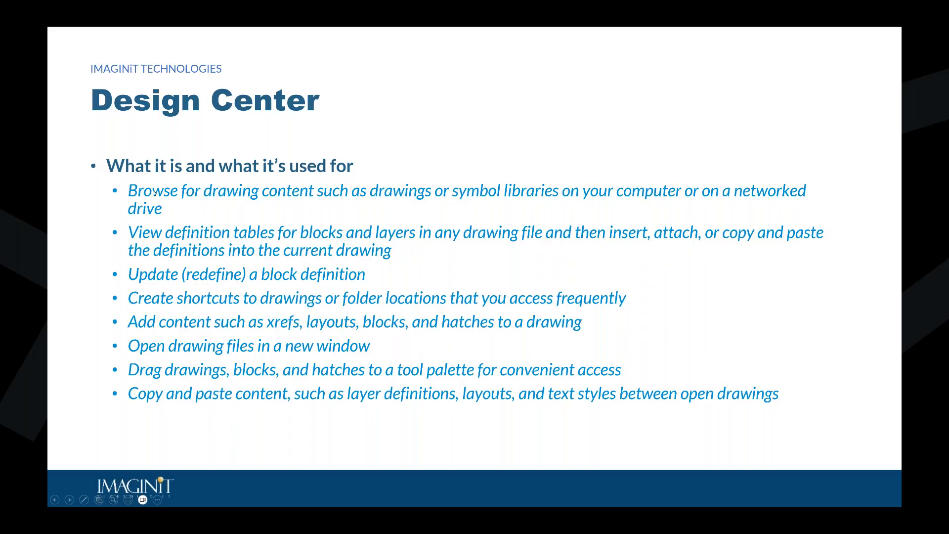
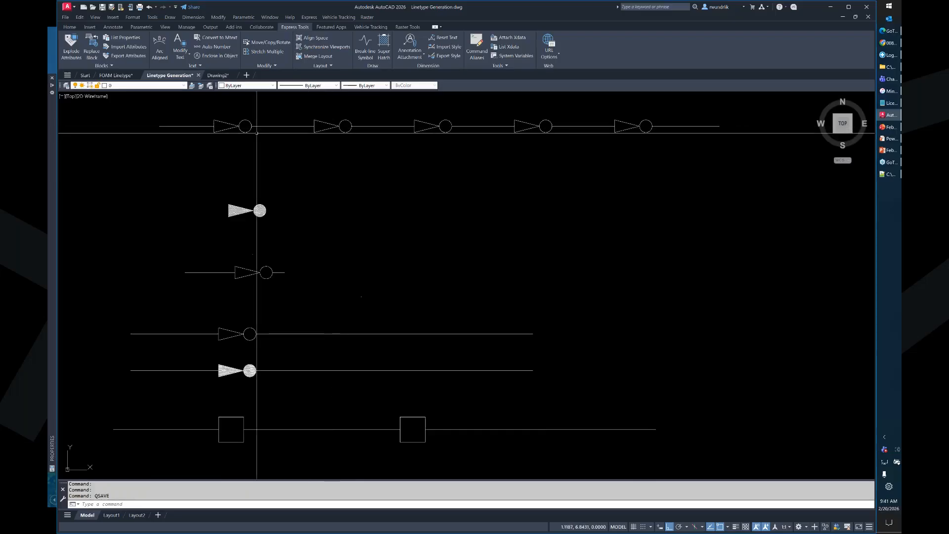
- Make Drawing2 current, open DesignCenter, list the open drawings and expand the contents of Linetype Generation.dwg
left_click(220, 76)
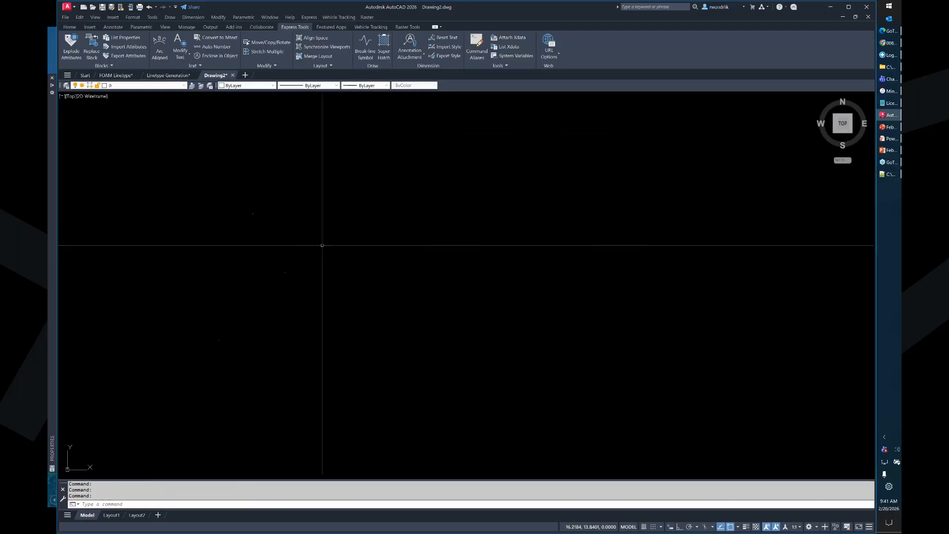
key("ctrl+2")
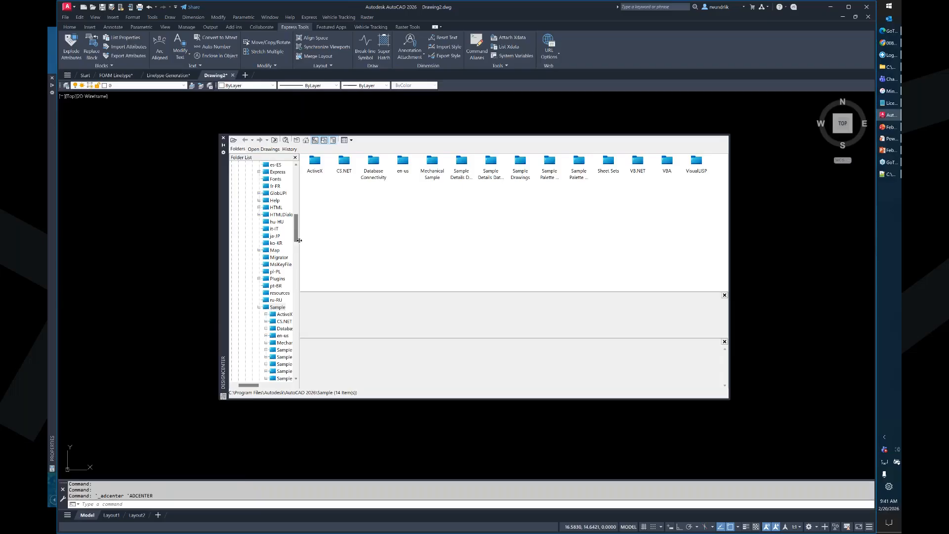
left_click_drag(305, 249, 340, 247)
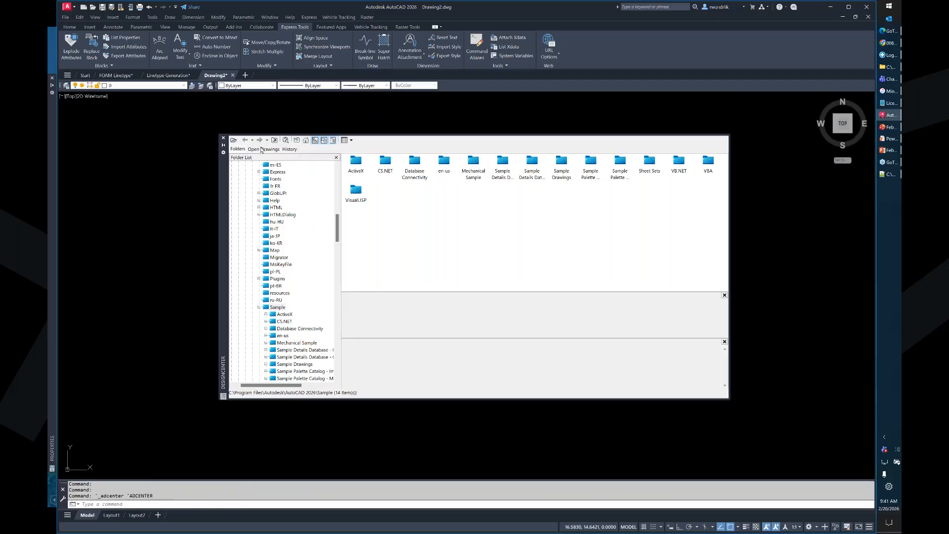
left_click(261, 149)
left_click(233, 264)
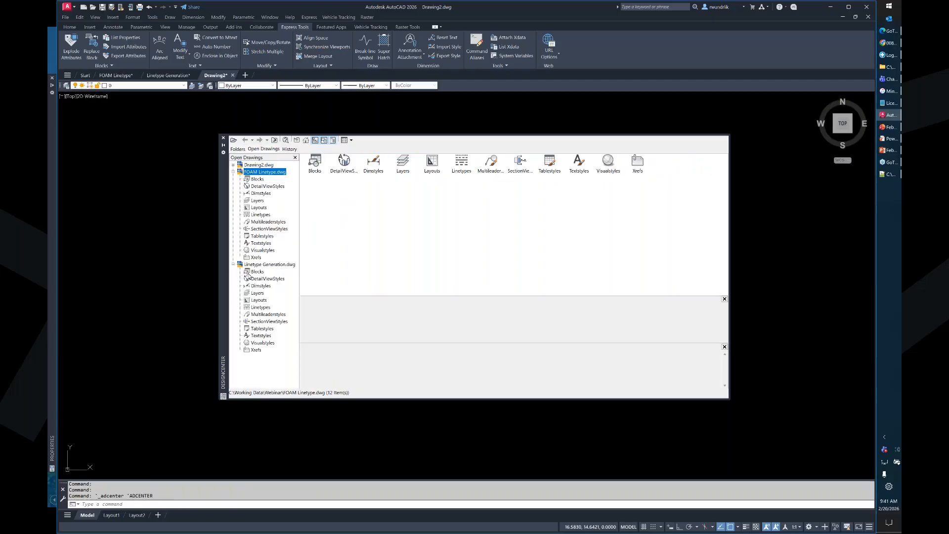
- Add the CATV and FLOWPROPOSED linetypes from Linetype Generation.dwg to Drawing2 through DesignCenter
left_click(261, 308)
left_click(373, 161)
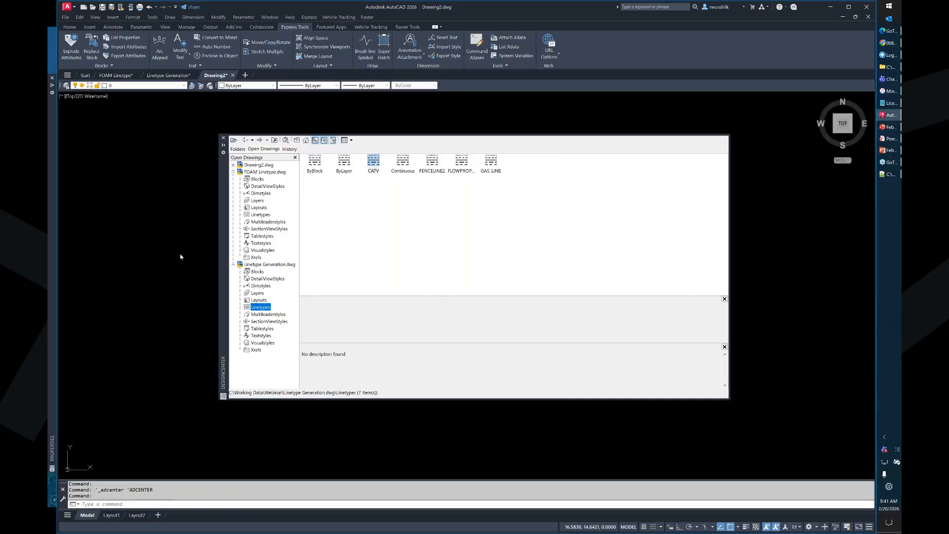
left_click_drag(180, 258, 181, 257)
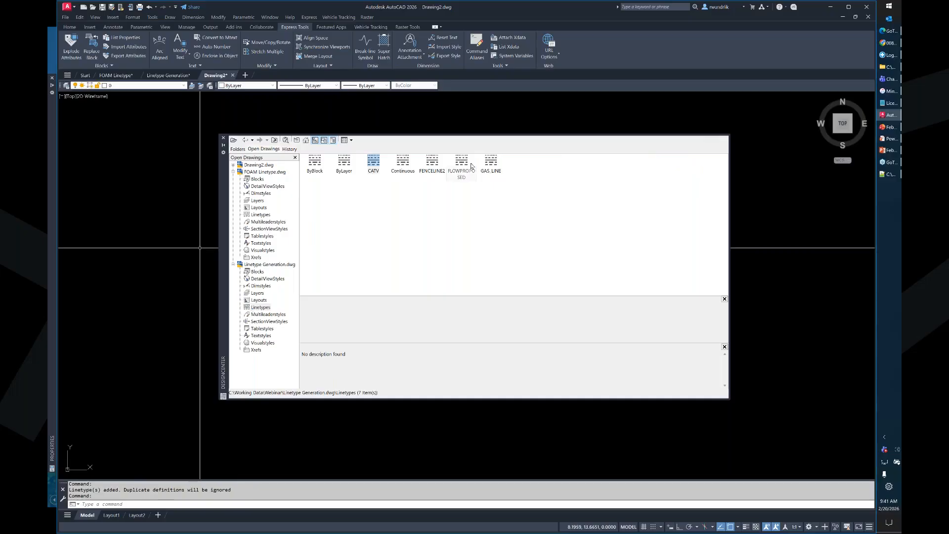
left_click_drag(469, 165, 195, 296)
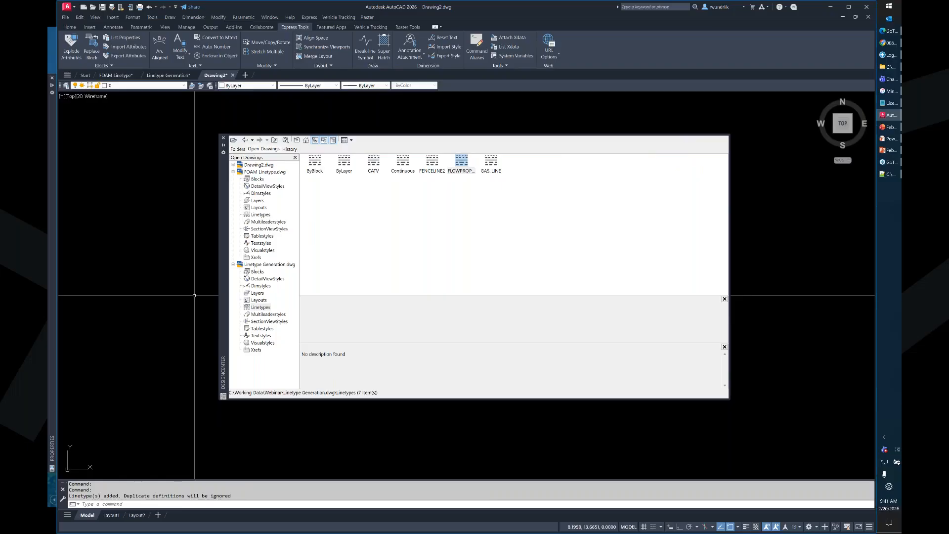
- Check the linetypes available in Drawing2, then add the FENCELINE2 linetype from Linetype Generation.dwg
left_click(289, 87)
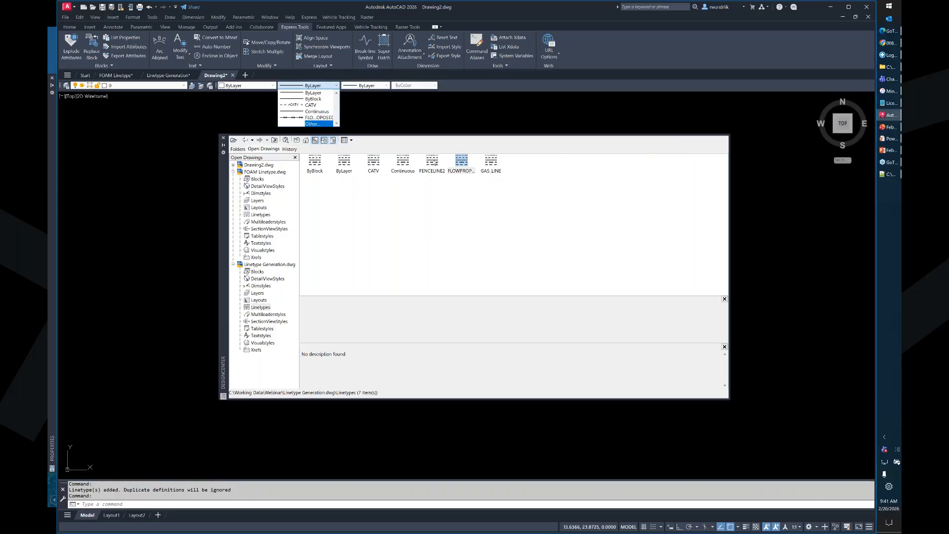
left_click(439, 215)
right_click(432, 161)
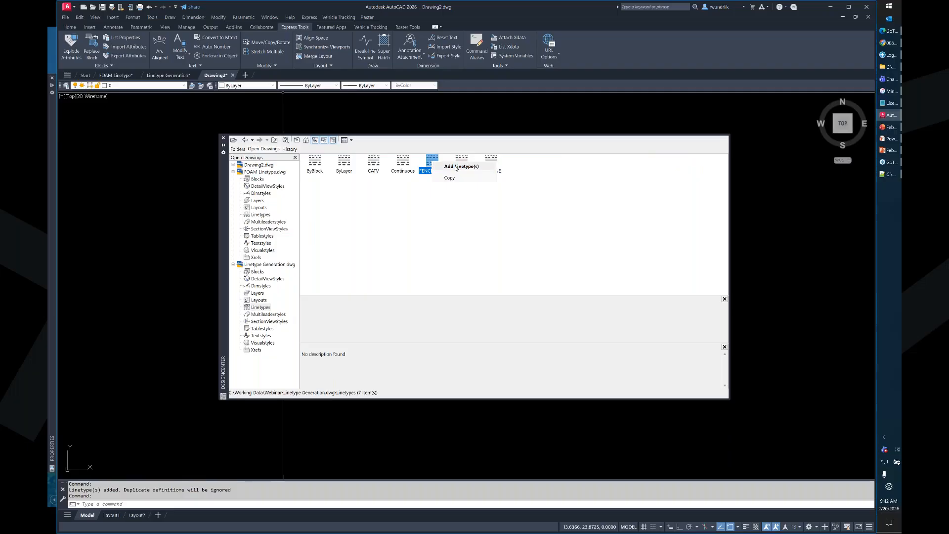
left_click(456, 168)
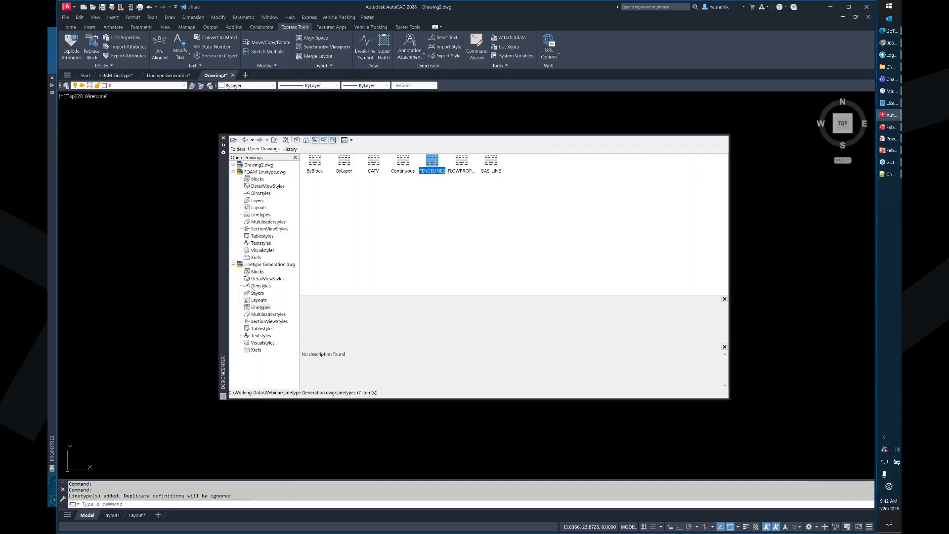
- Add the Dimensions layer from Linetype Generation.dwg to Drawing2 and check the drawing's layer list
left_click(258, 293)
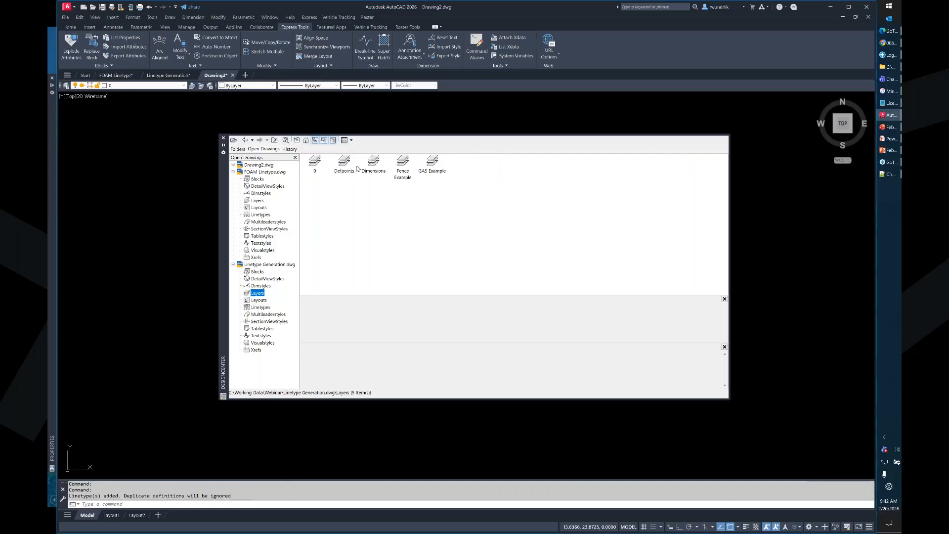
double_click(375, 168)
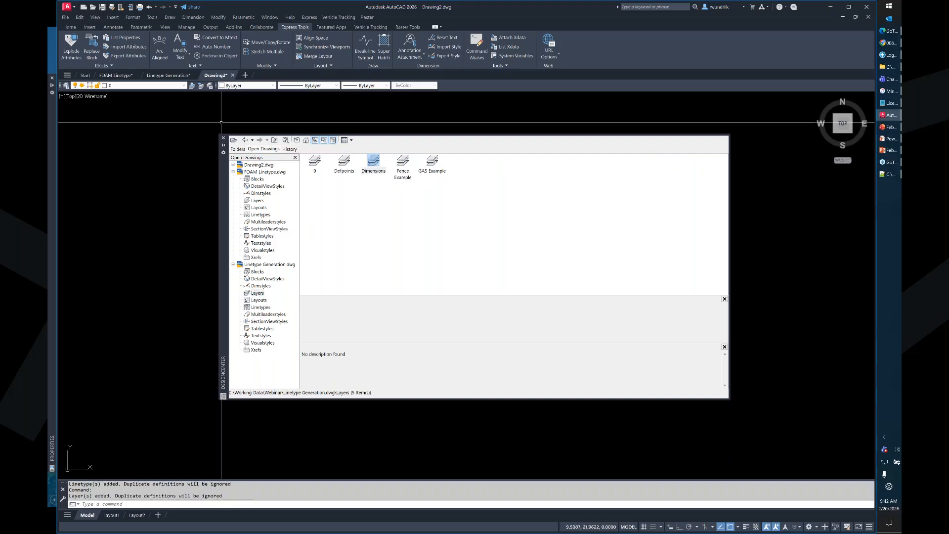
left_click(167, 85)
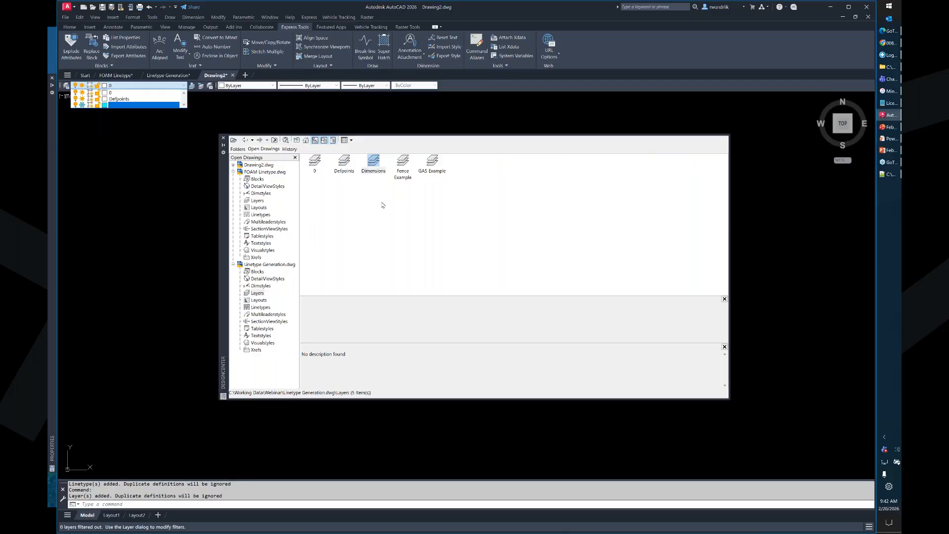
- Add the Fence Example and GAS Example layers from Linetype Generation.dwg to Drawing2 and check the drawing's layer list
left_click(403, 161)
right_click(406, 166)
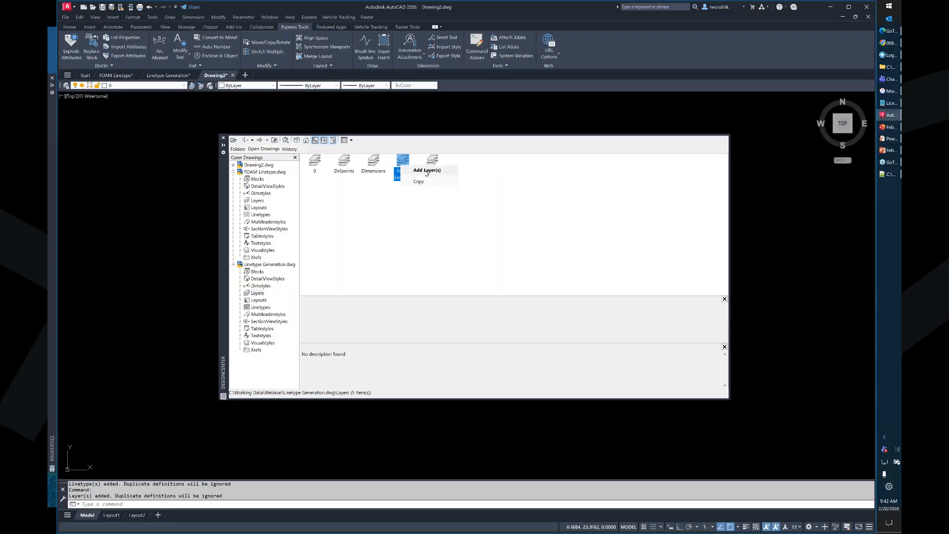
left_click(427, 171)
left_click(433, 166)
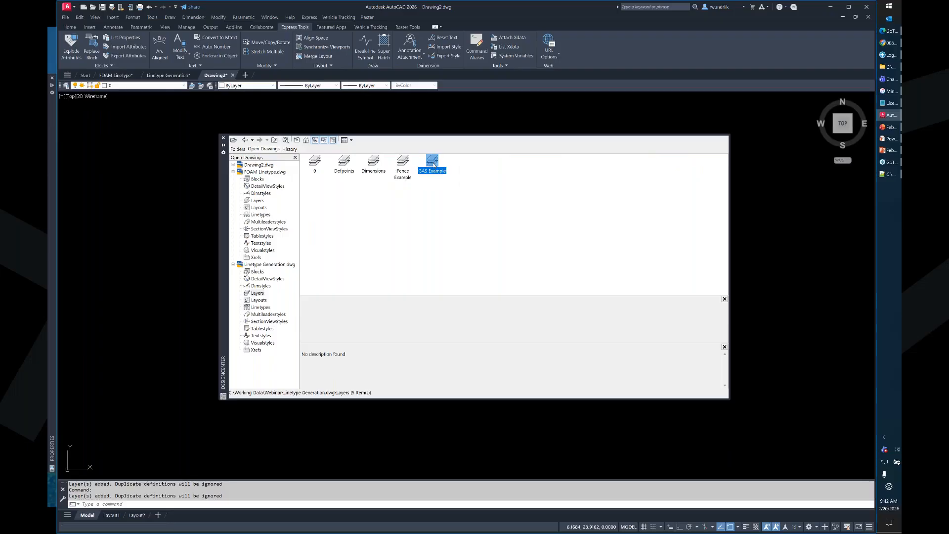
right_click(435, 163)
left_click(450, 167)
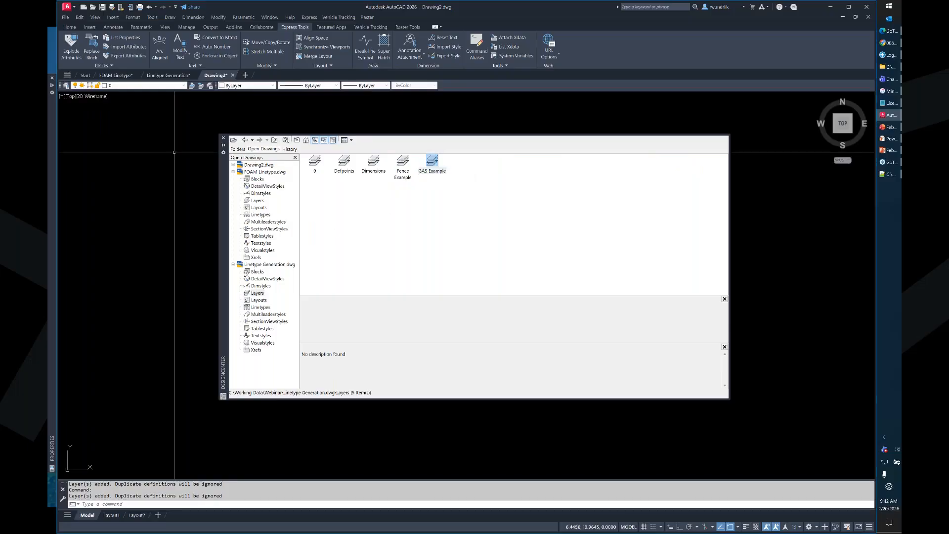
left_click(168, 104)
left_click(166, 86)
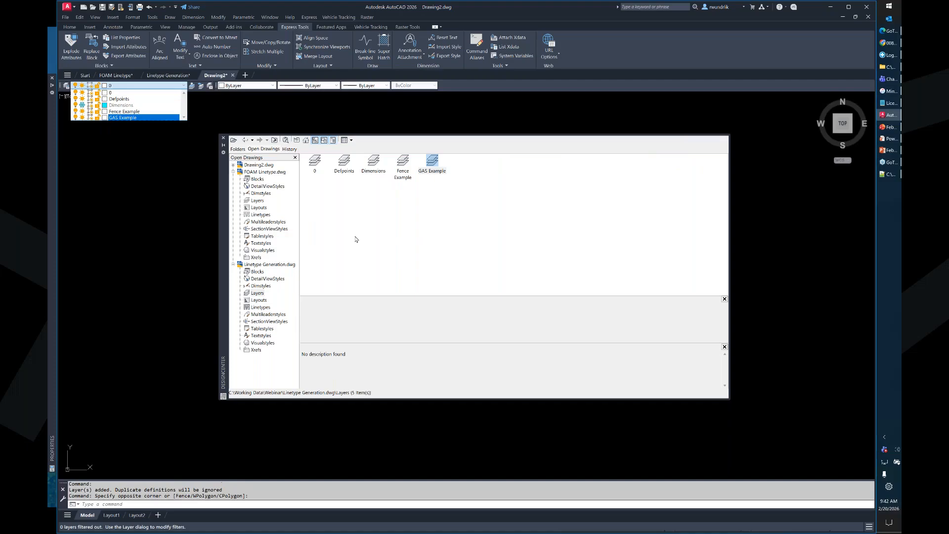
left_click(356, 239)
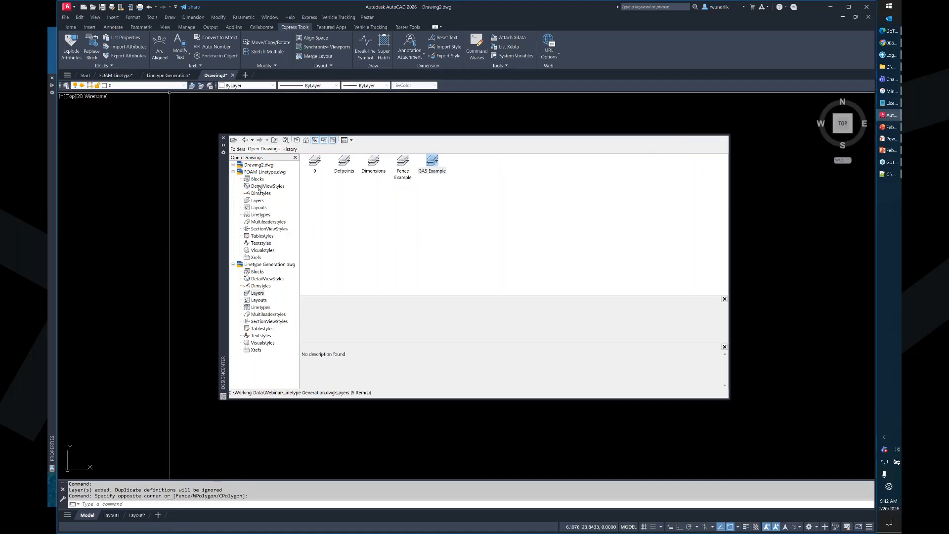
- Switch DesignCenter to browsing folders and expand the Webinar folder inside Working Data on the C drive
left_click(237, 149)
scroll(271, 214, "up", 12)
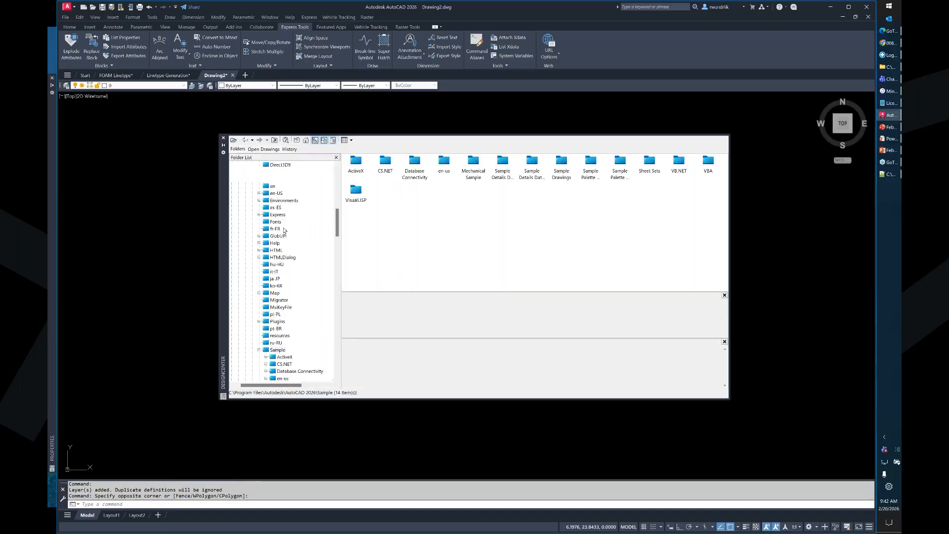
left_click(246, 194)
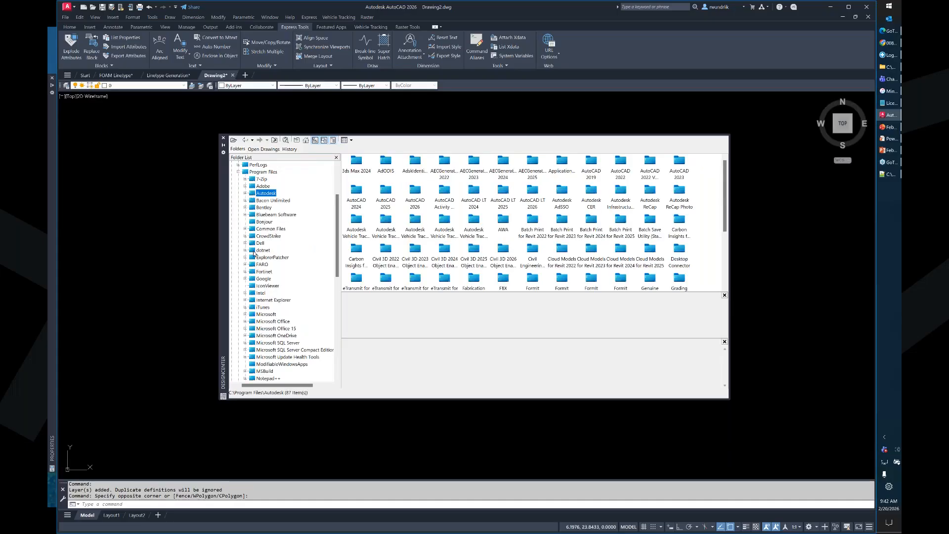
scroll(252, 252, "down", 15)
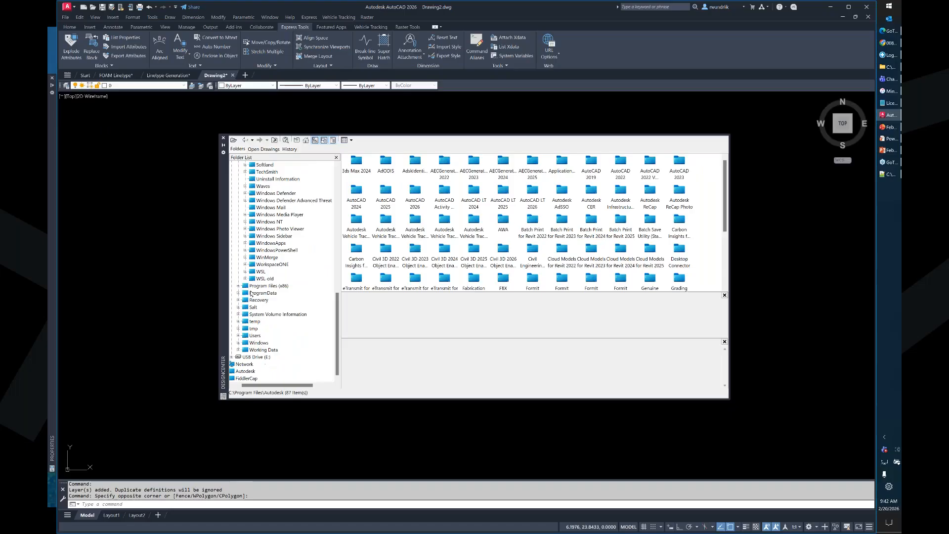
left_click(239, 350)
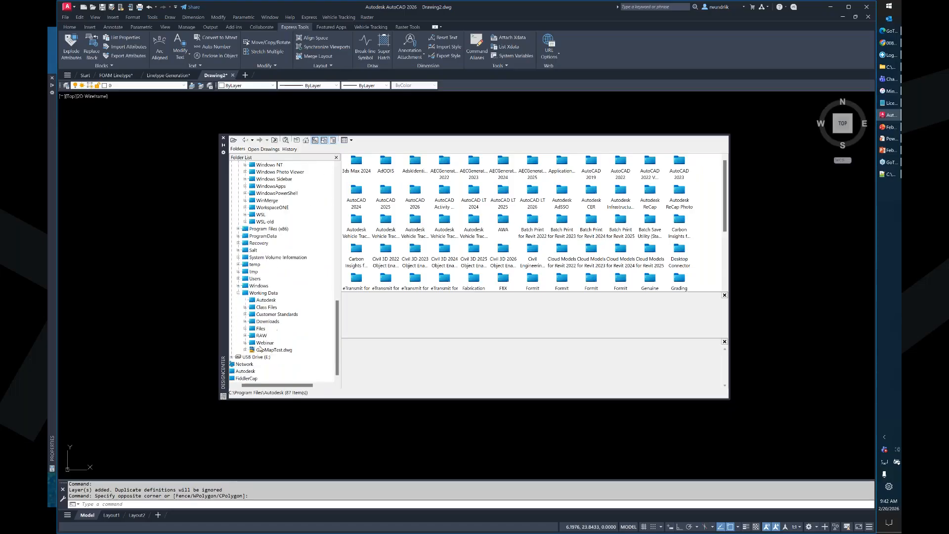
left_click(263, 343)
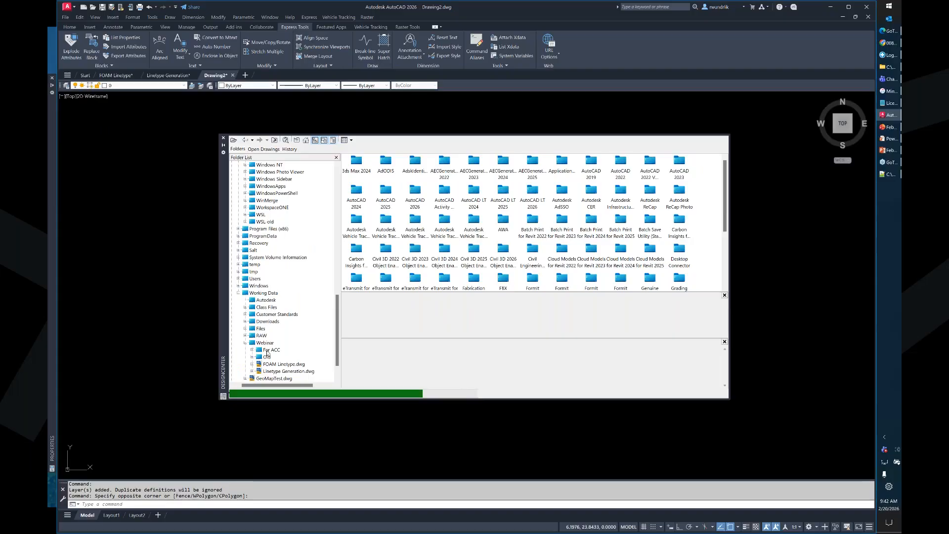
- Open the For ACC folder's Templates subfolder in DesignCenter and list the layouts stored in ACC Template.dwt
left_click(270, 350)
scroll(281, 308, "down", 2)
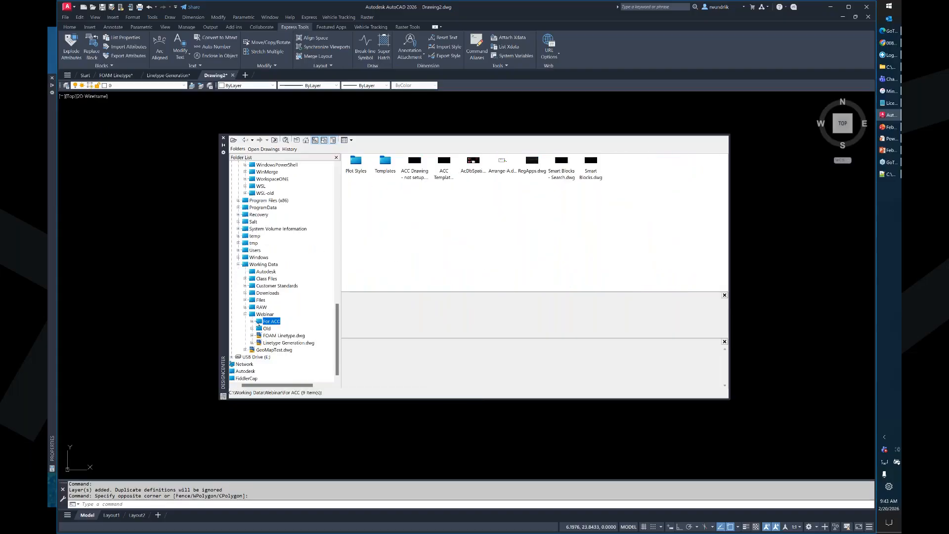
left_click(253, 321)
scroll(297, 317, "down", 3)
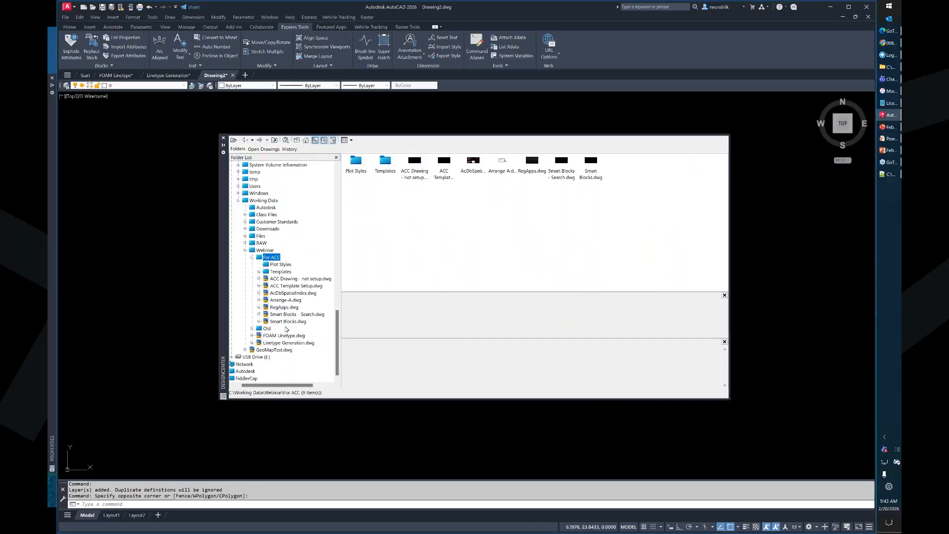
left_click(259, 272)
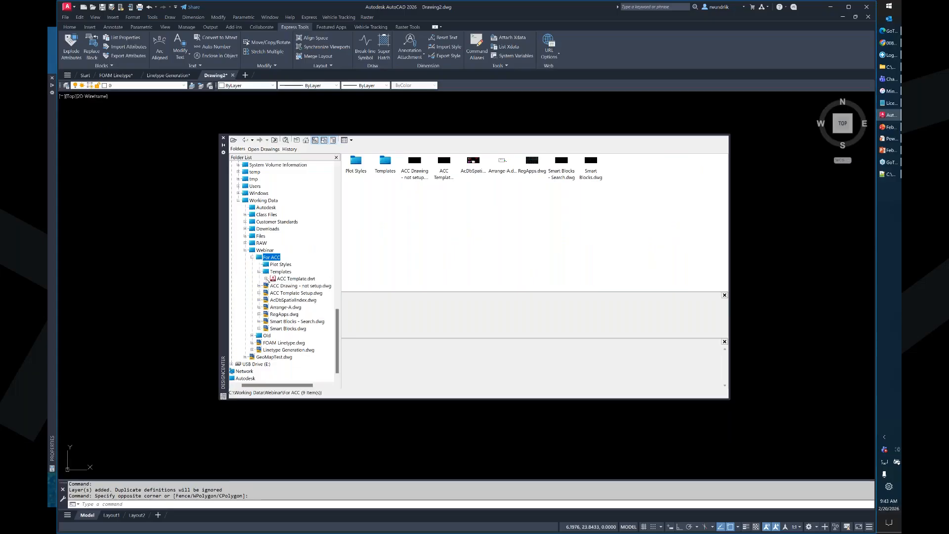
left_click(266, 279)
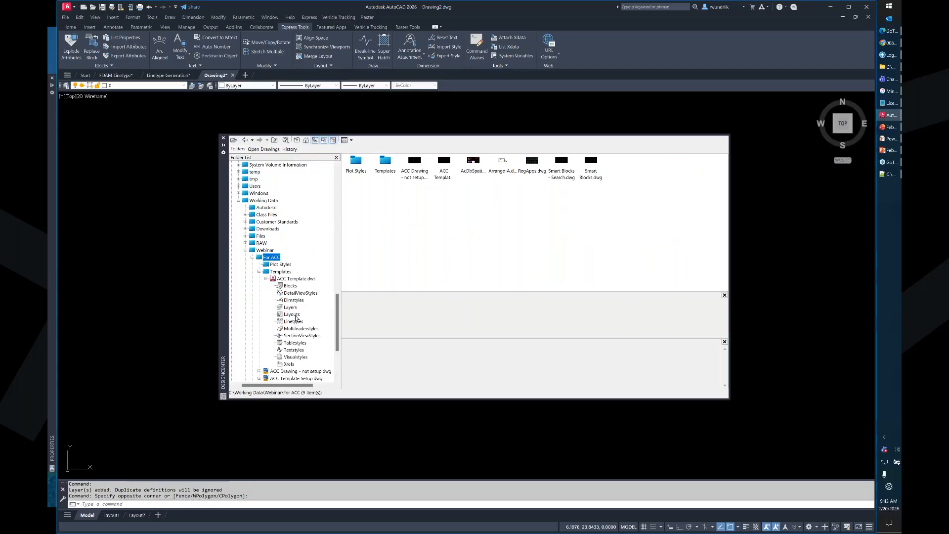
left_click(292, 315)
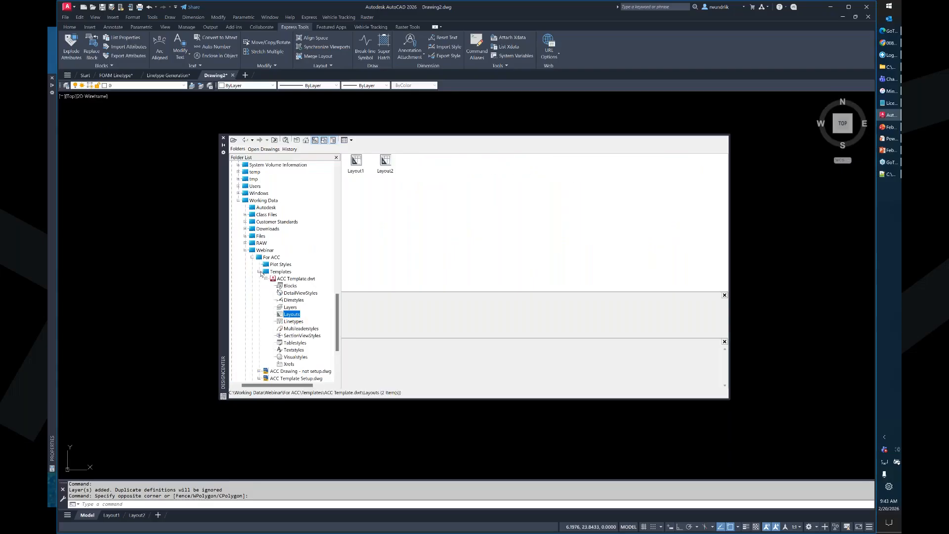
- Collapse the Templates folder, expand the Old folder and list the layouts in Data Link Types.dwg
left_click(259, 272)
left_click(253, 327)
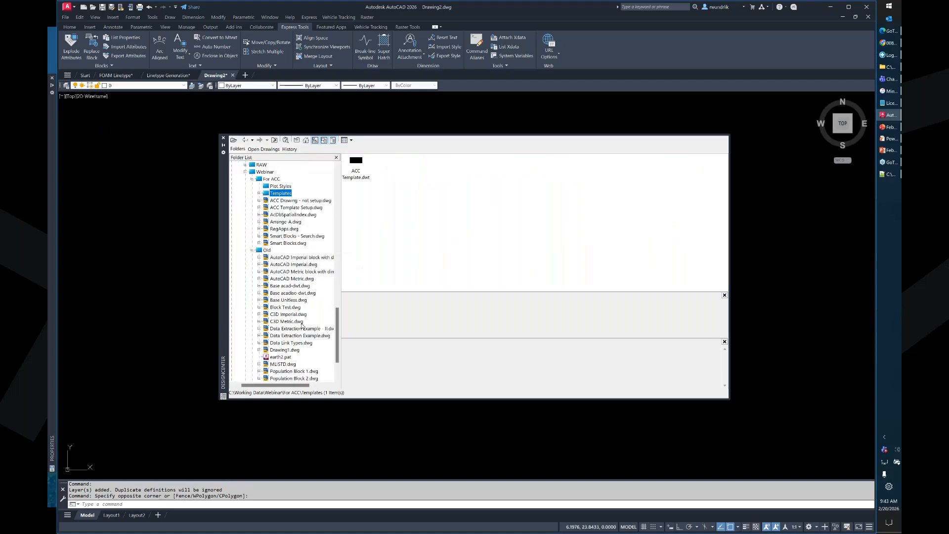
scroll(306, 273, "down", 2)
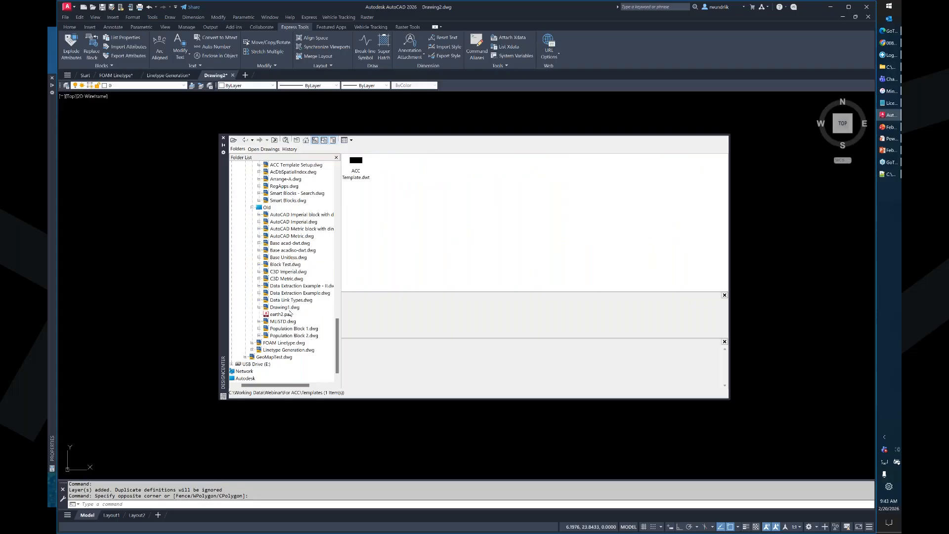
left_click(259, 301)
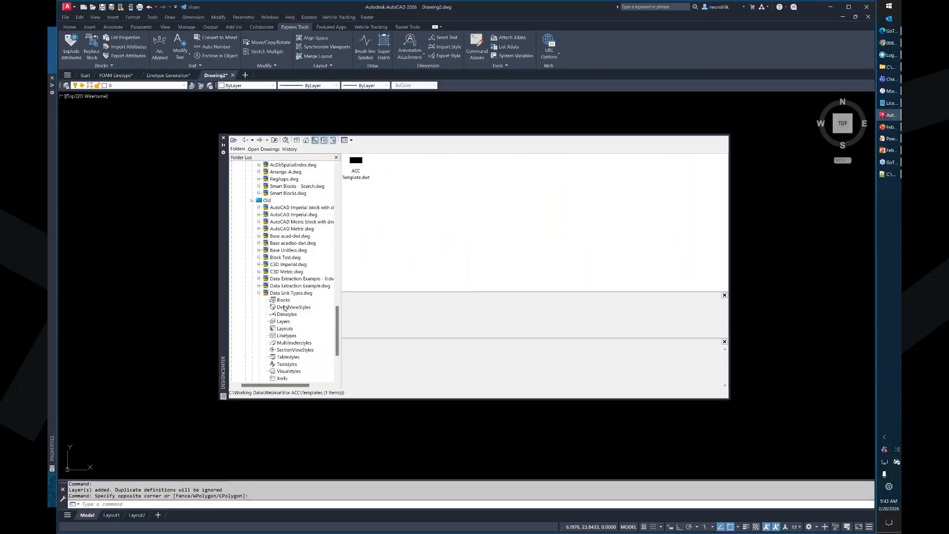
left_click(287, 335)
left_click(286, 329)
- Examine the layouts in MLISTD.dwg from the Old folder and in AcDbSpatialIndex.dwg from the For ACC folder
scroll(285, 252, "down", 4)
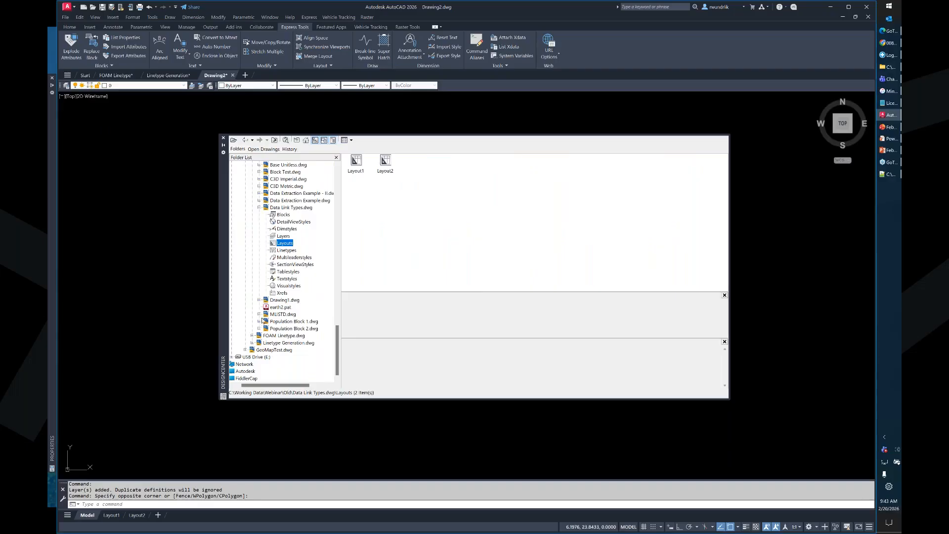
left_click(260, 315)
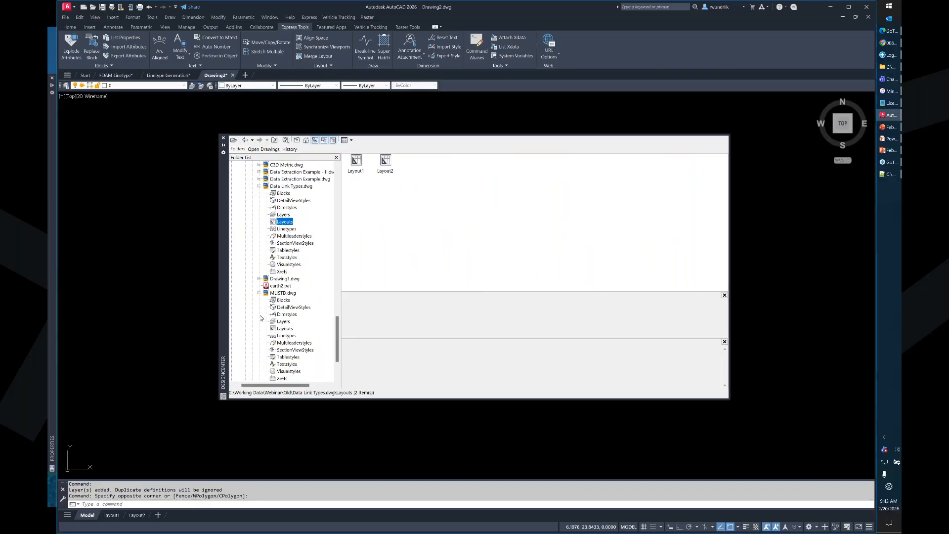
left_click(285, 329)
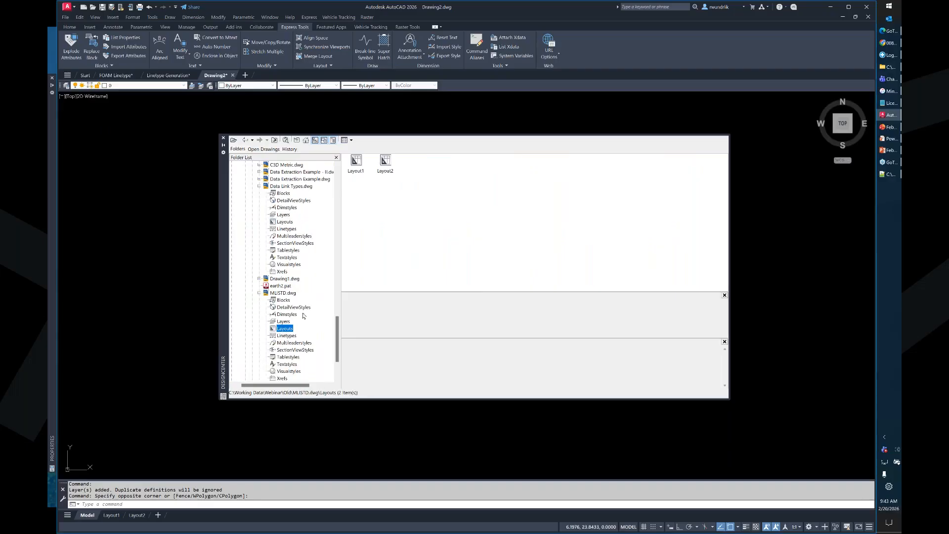
left_click(259, 294)
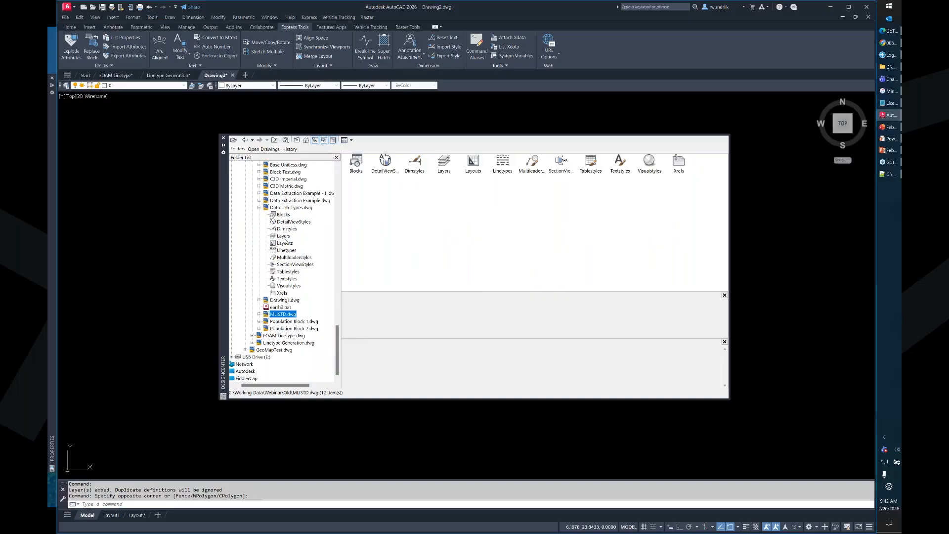
scroll(283, 239, "up", 10)
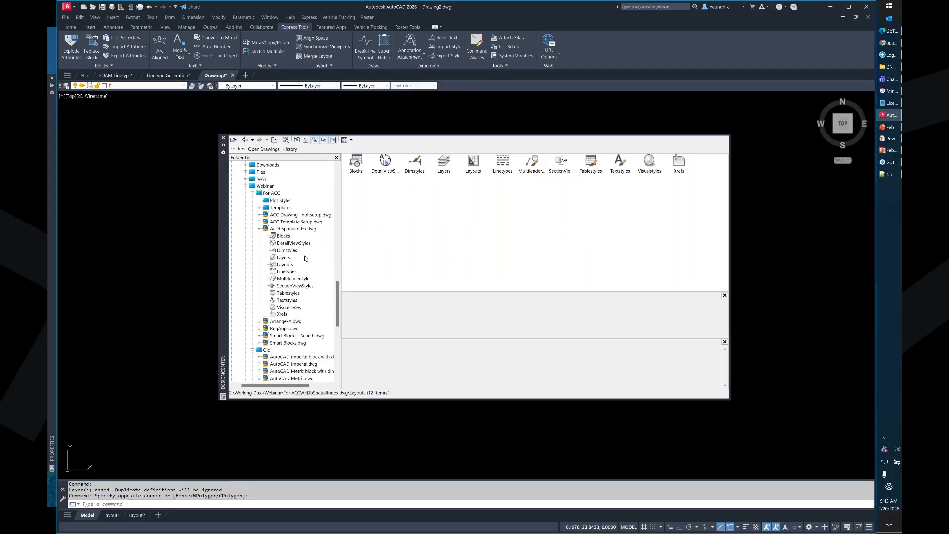
left_click(286, 265)
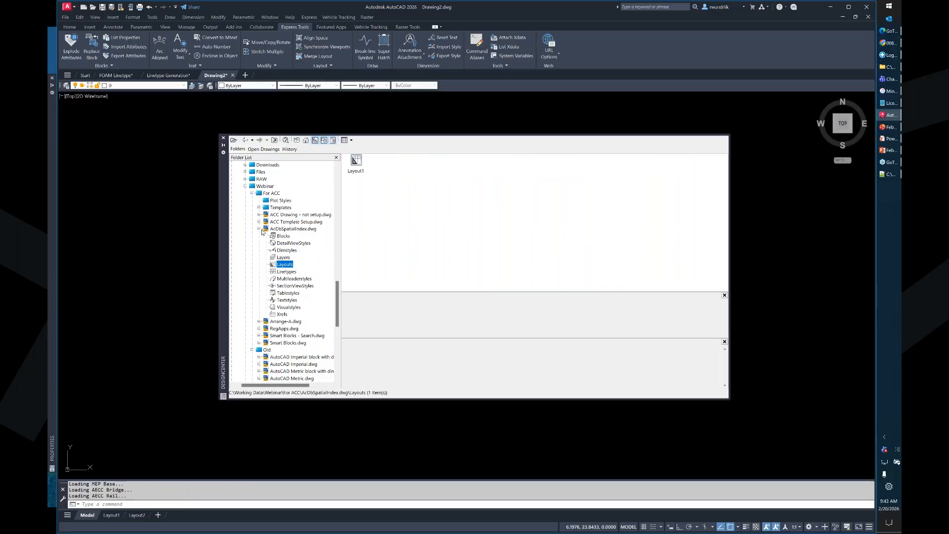
- Expand the JMT_Standards folder on the C drive and list the layouts of the JMT 2024 Civil 3D Design drawing
scroll(277, 247, "up", 10)
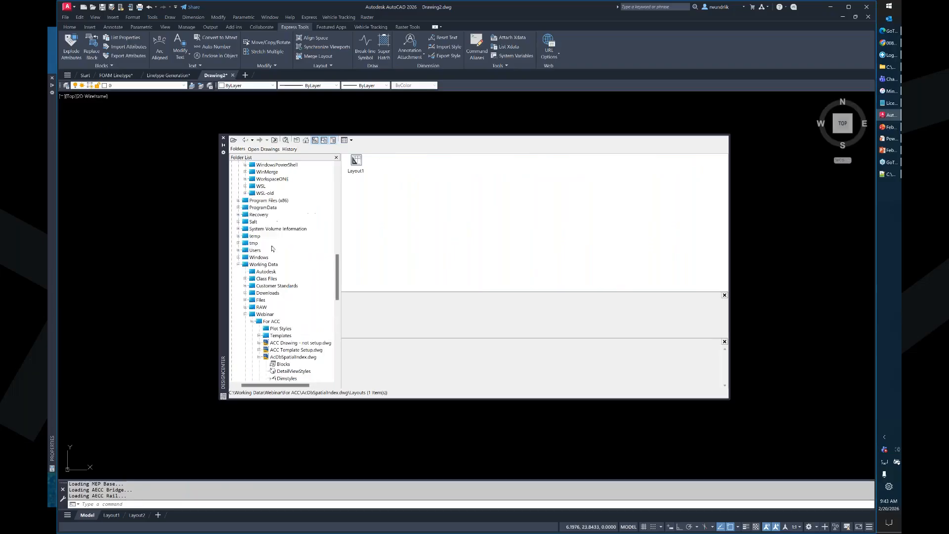
scroll(277, 238, "up", 12)
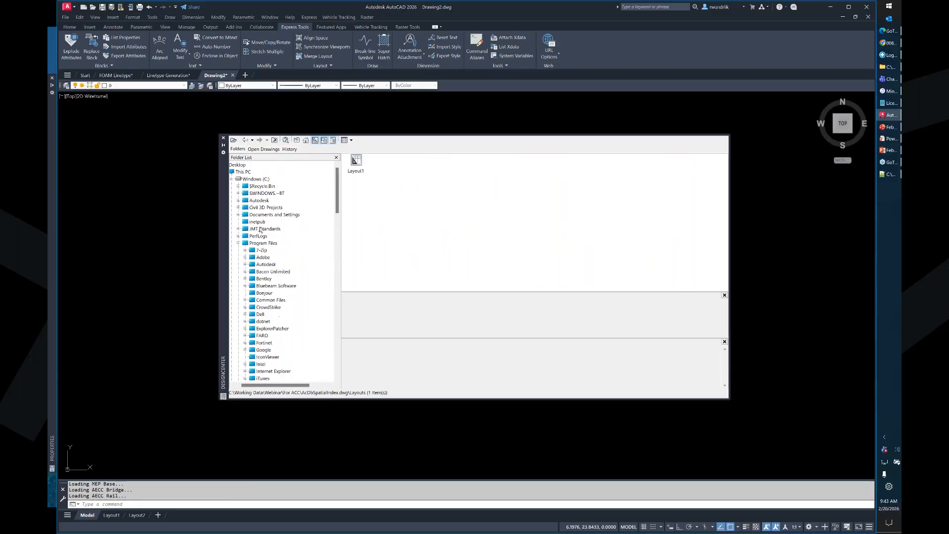
left_click(239, 230)
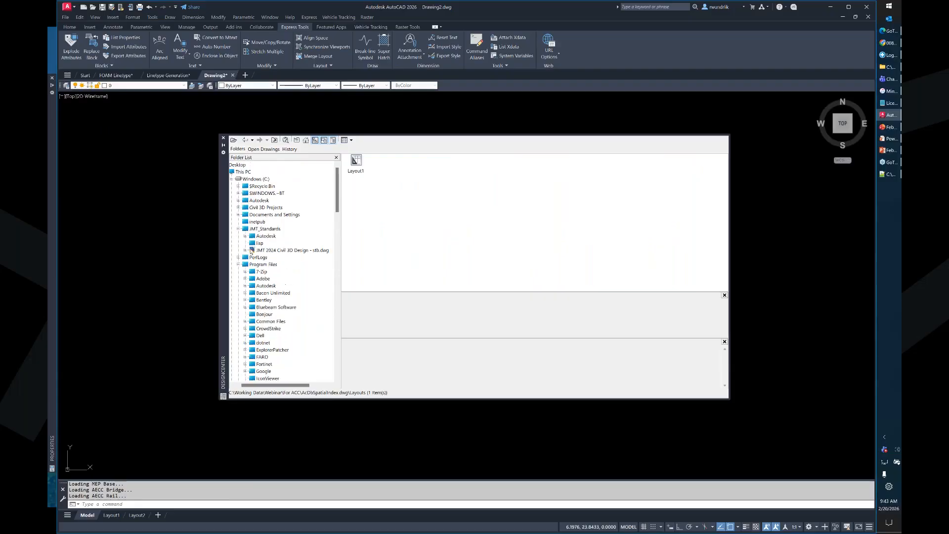
left_click(246, 251)
left_click(271, 286)
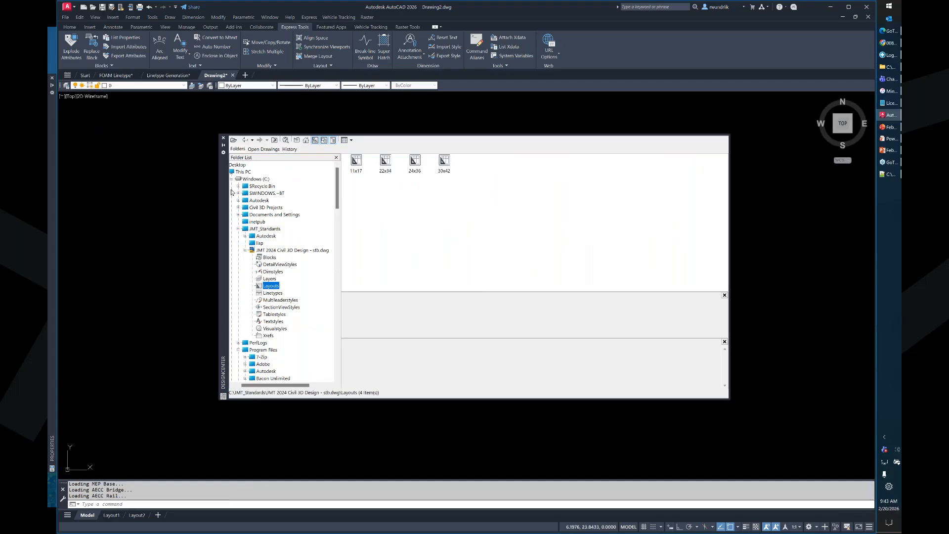
- Add the 24x36 layout from the JMT 2024 Civil 3D Design drawing to Drawing2 and switch to that layout
left_click_drag(224, 192, 313, 156)
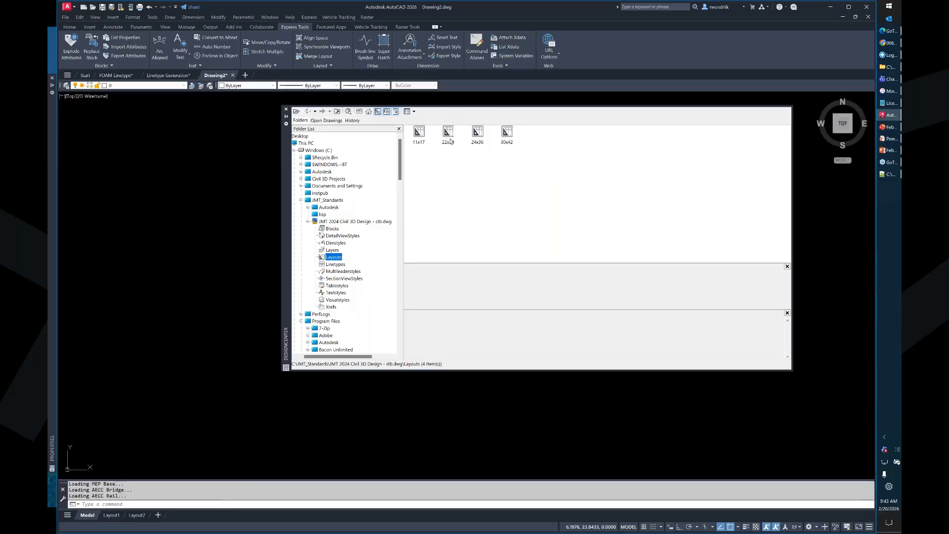
left_click(478, 132)
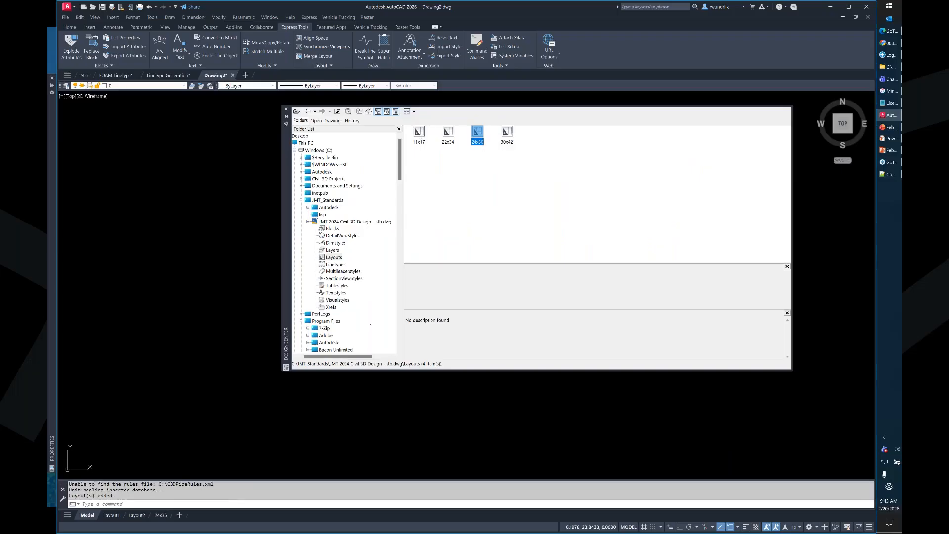
left_click(161, 515)
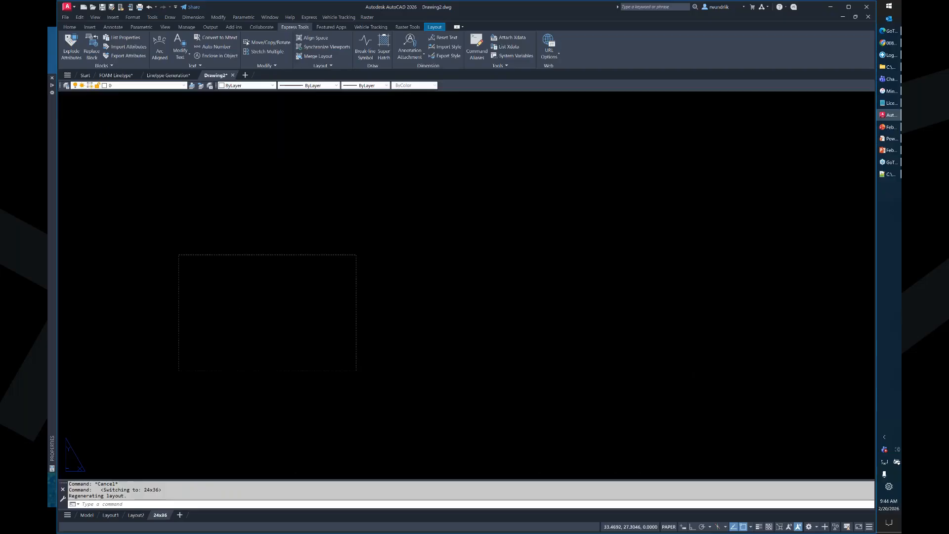
- Review the plot settings of the 24x36 layout and its available layout commands, closing both without changes
key("ctrl+p")
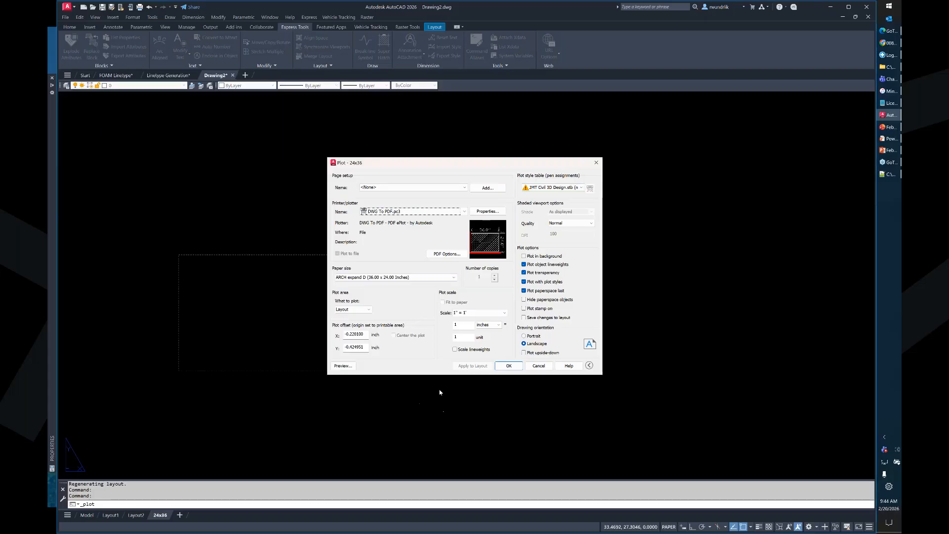
left_click(538, 365)
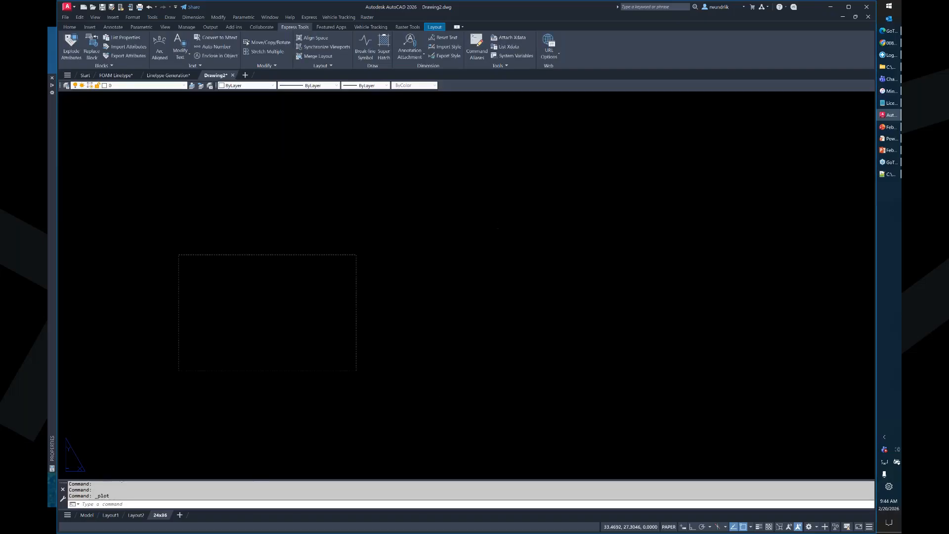
right_click(164, 515)
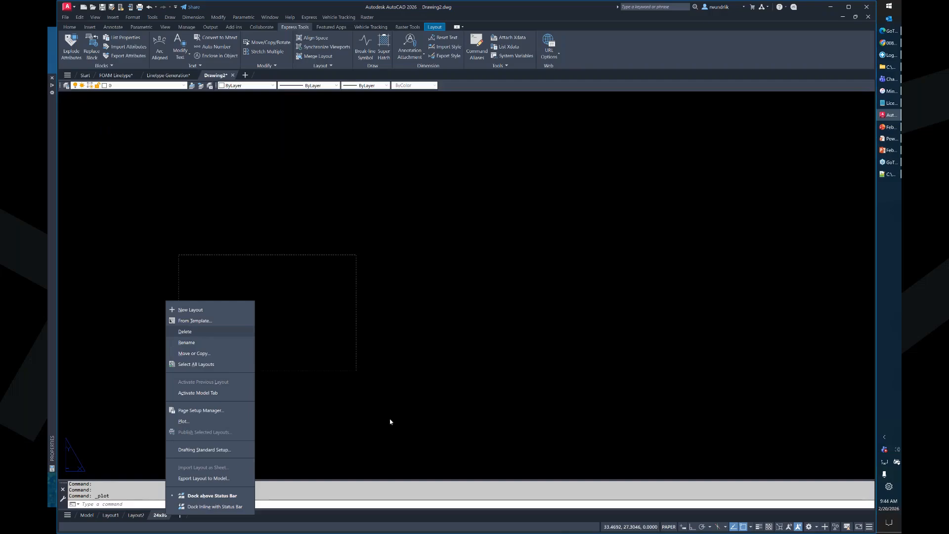
left_click(411, 378)
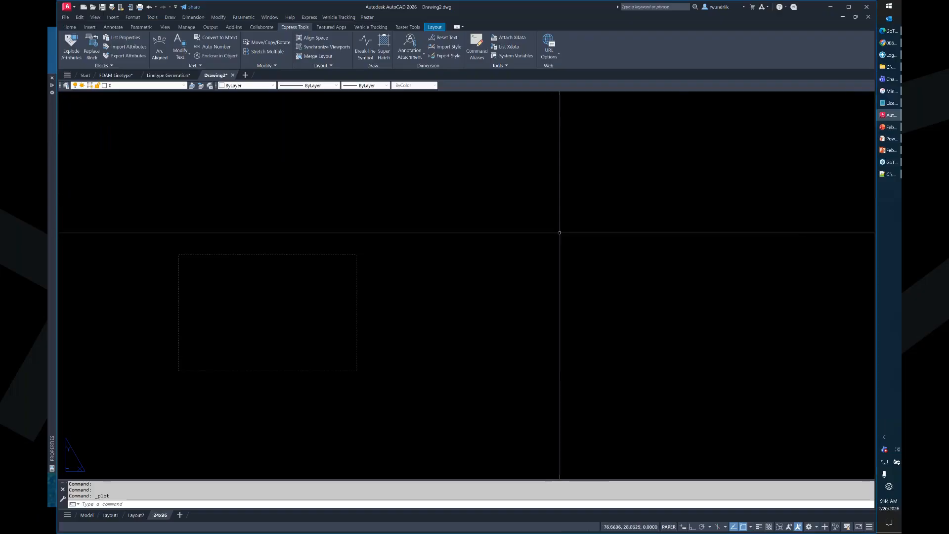
- Reopen DesignCenter and add the JMT (Ex) dimension style from the JMT 2024 Civil 3D Design drawing to Drawing2
key("ctrl+2")
left_click(341, 172)
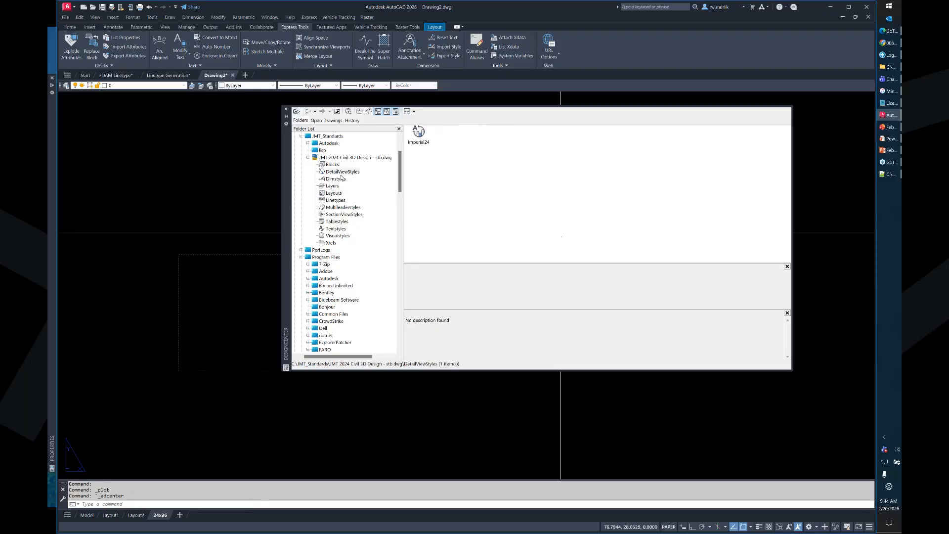
left_click(337, 178)
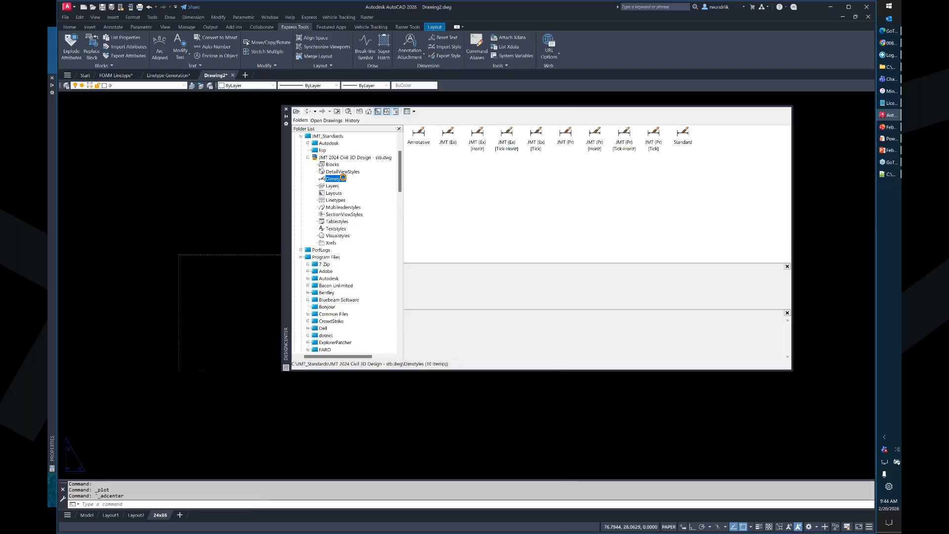
left_click(342, 171)
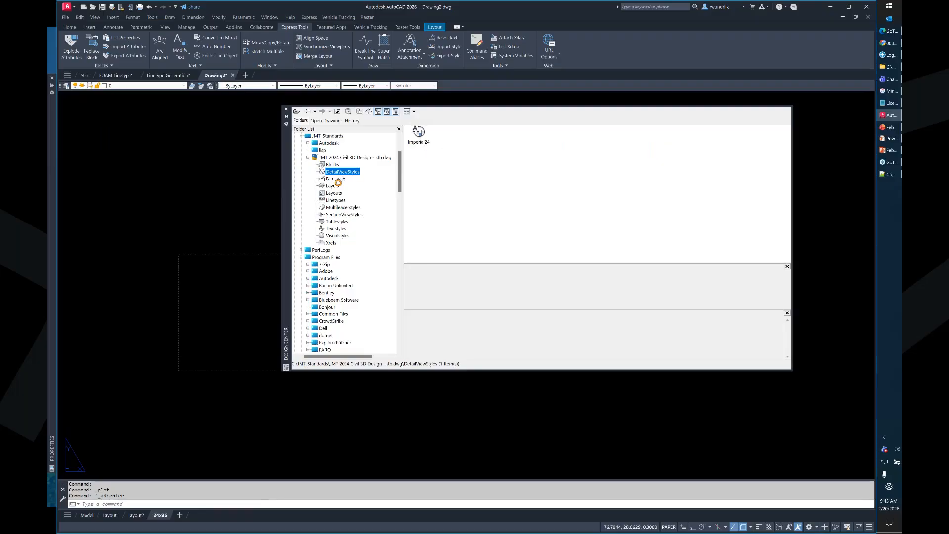
left_click(336, 179)
right_click(448, 138)
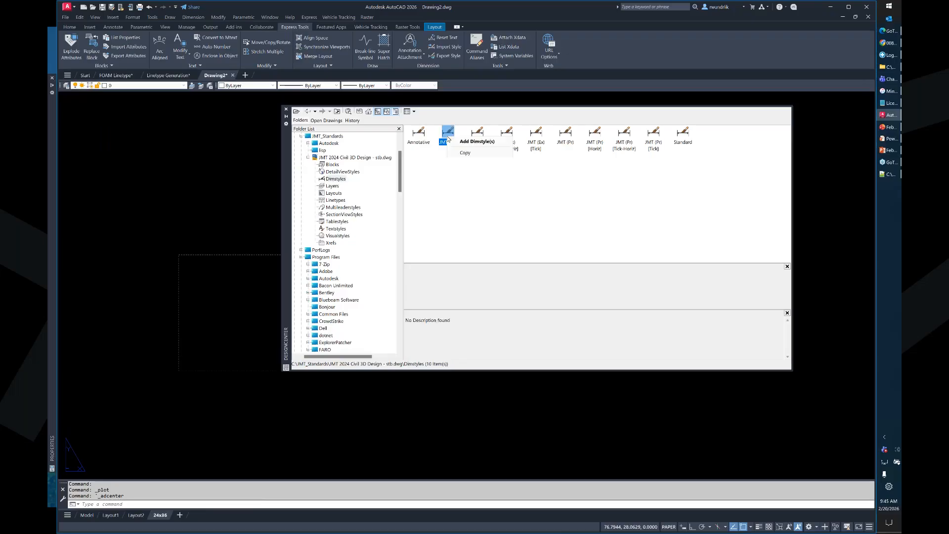
left_click(483, 142)
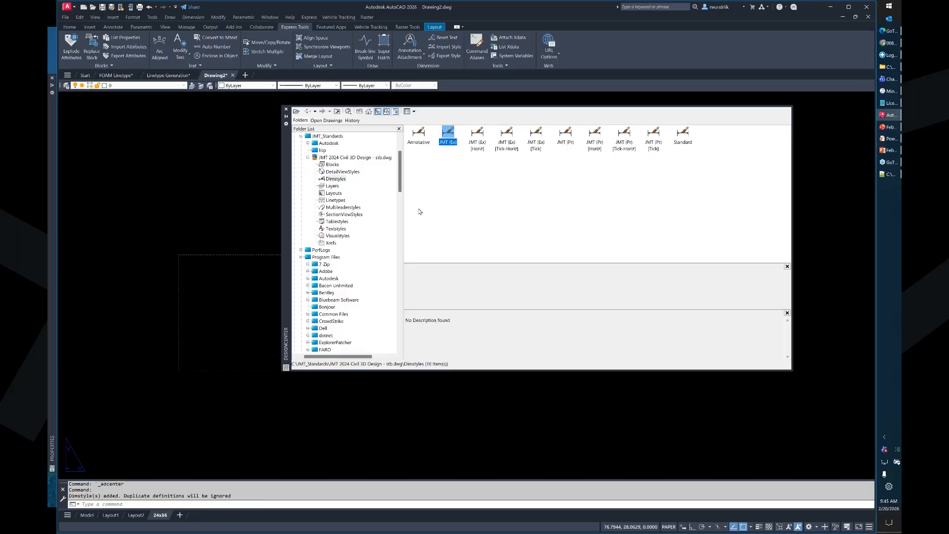
- Add the layers from 0 through V-ANNO of the JMT 2024 Civil 3D Design drawing to Drawing2 and check the current layer list
left_click(335, 187)
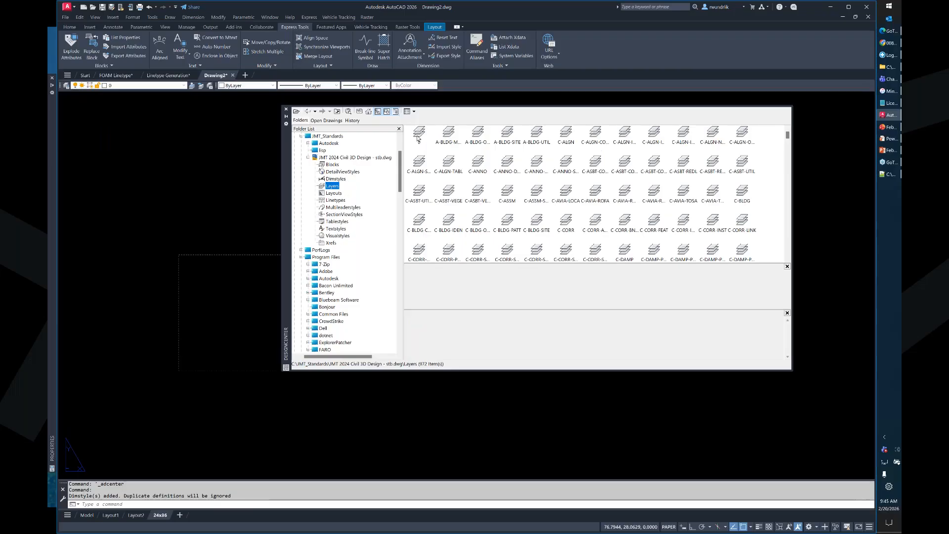
left_click(453, 137)
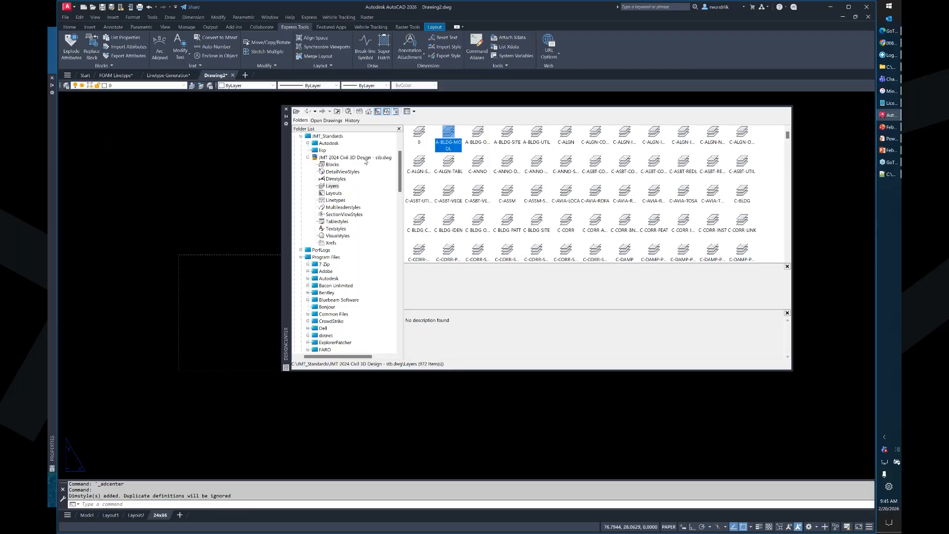
left_click(419, 135)
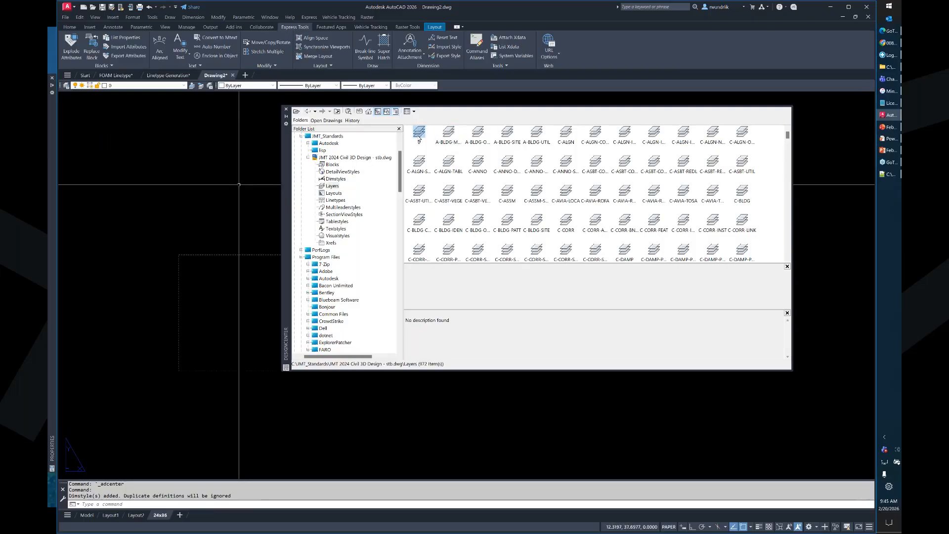
scroll(689, 201, "down", 10)
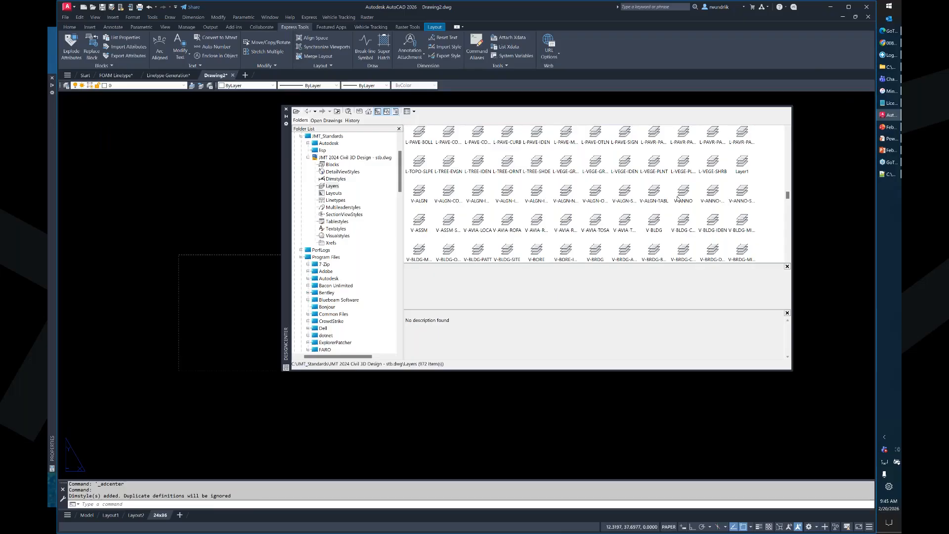
left_click(689, 200, "shift")
right_click(689, 197)
left_click(710, 199)
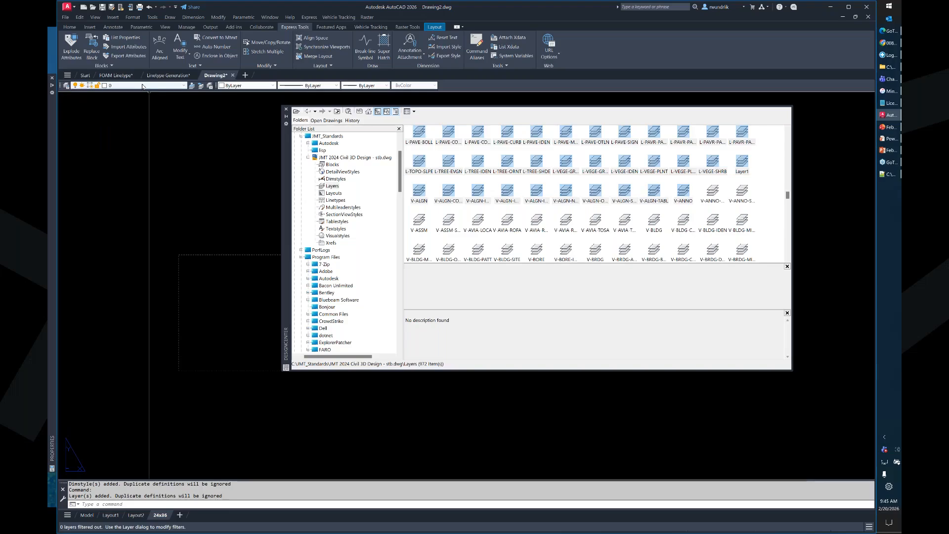
left_click(184, 85)
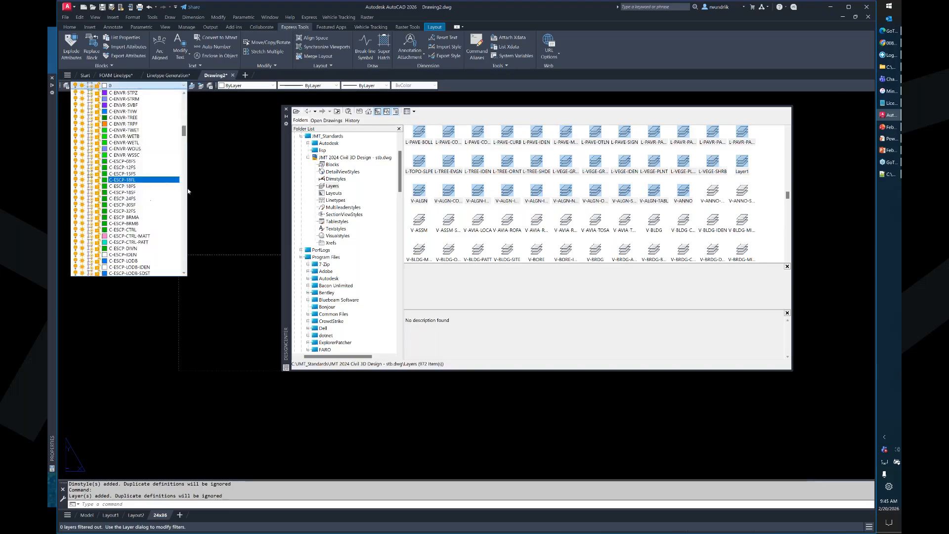
left_click(254, 182)
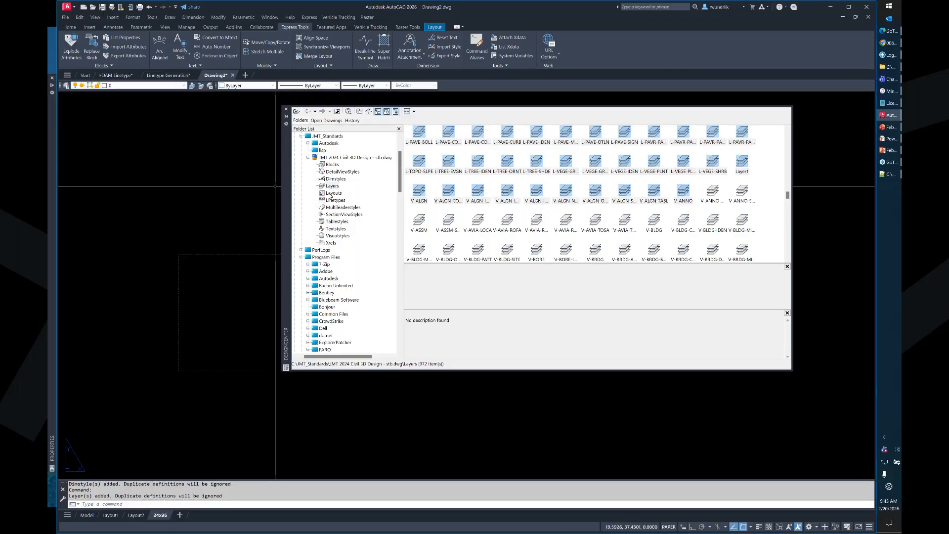
- Examine the multileader, table, text and visual styles and the xrefs stored in the JMT 2024 Civil 3D Design drawing
left_click(343, 207)
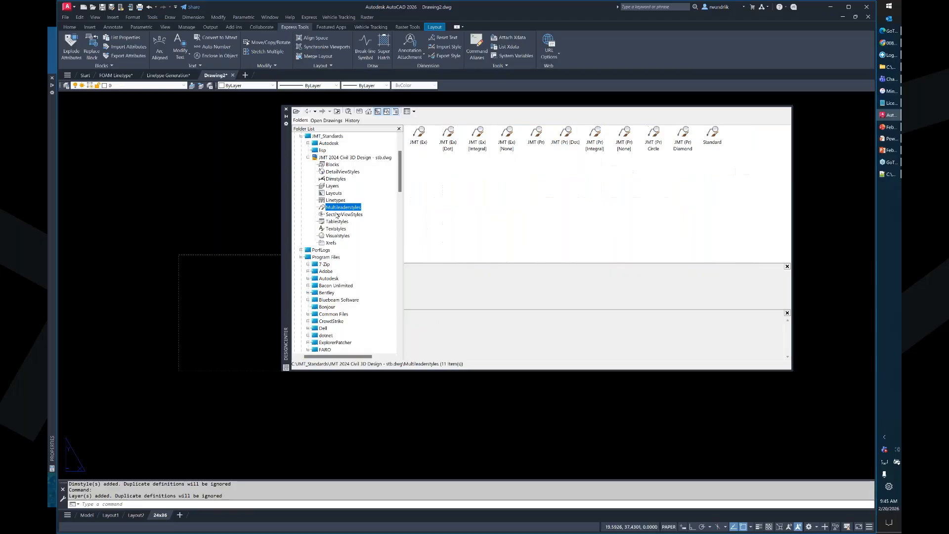
left_click(338, 215)
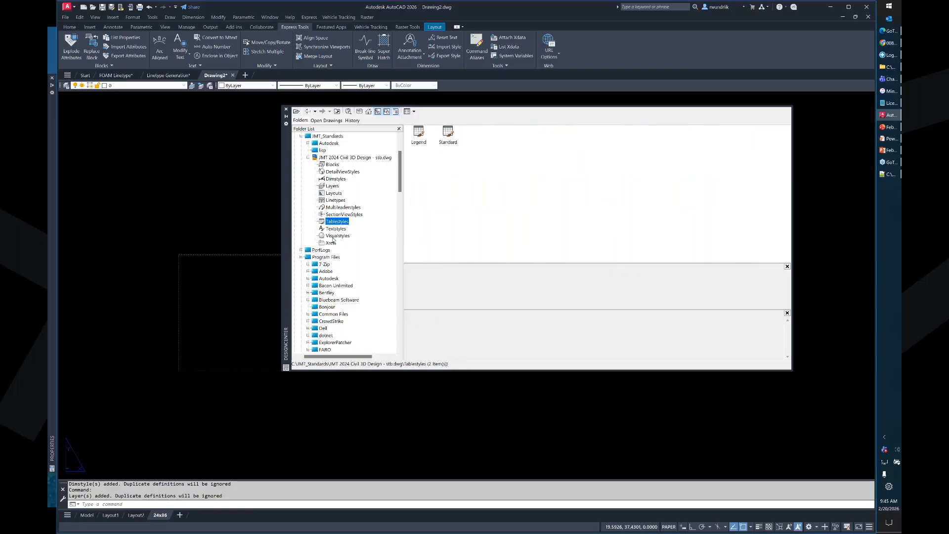
left_click(335, 228)
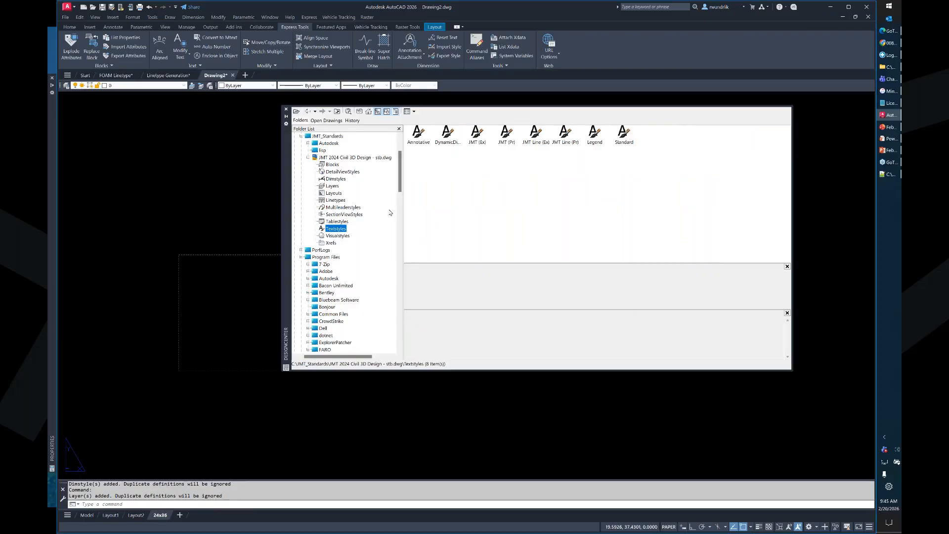
left_click(337, 235)
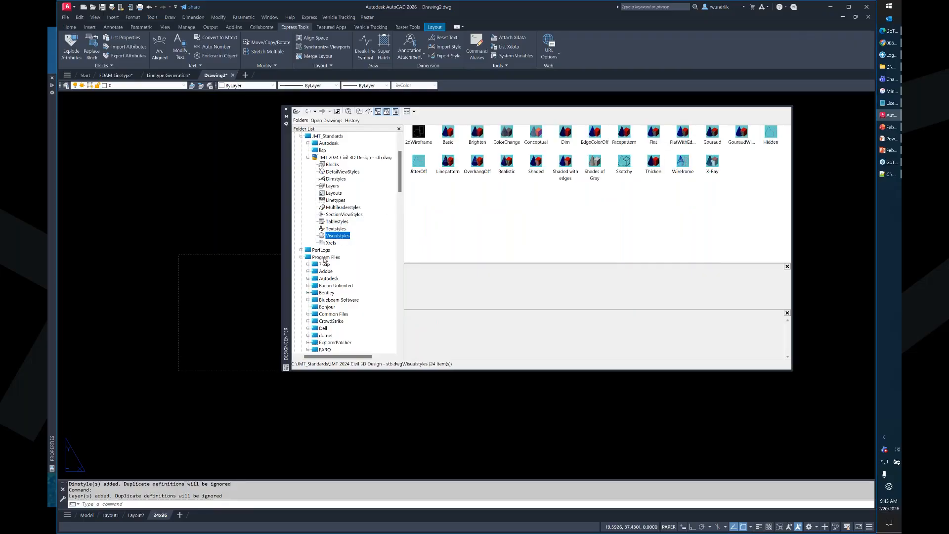
left_click(330, 243)
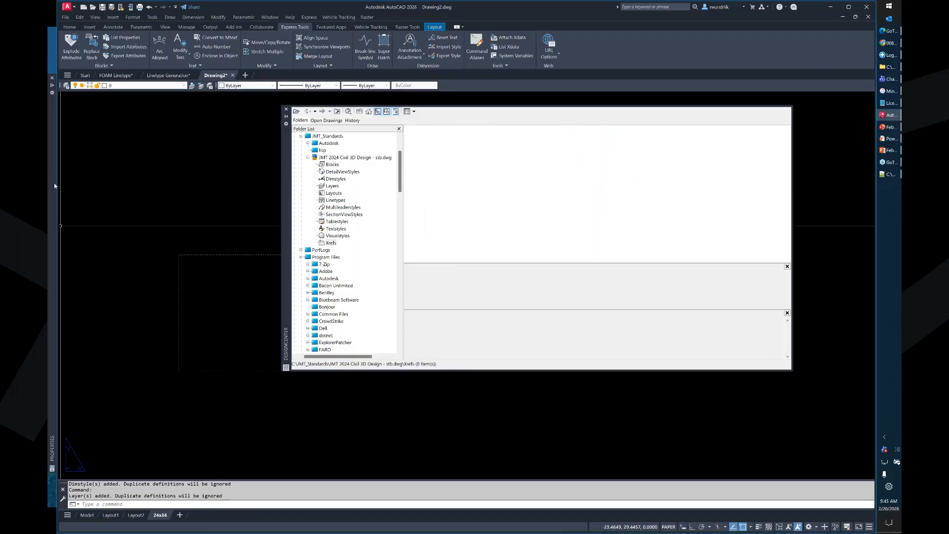
mouse_move(52, 185)
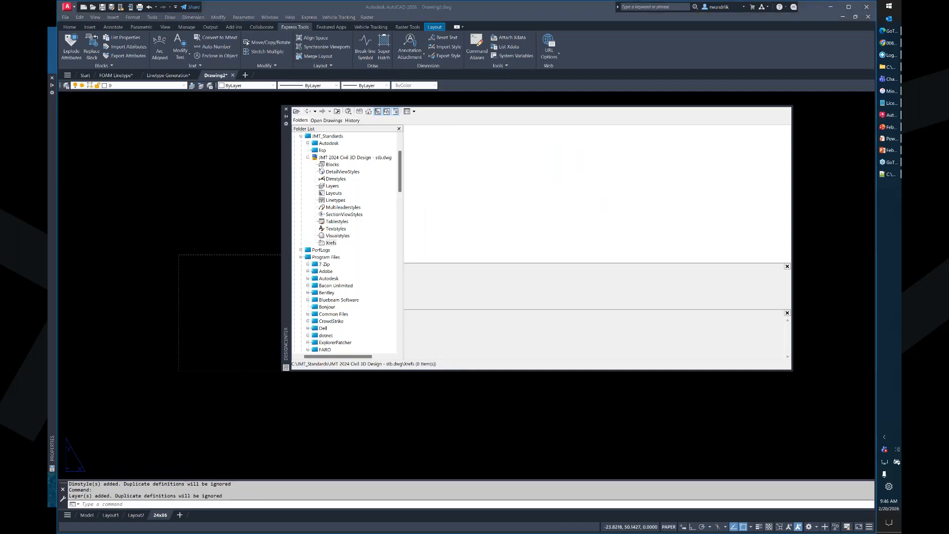
key("alt+Tab")
left_click(236, 215)
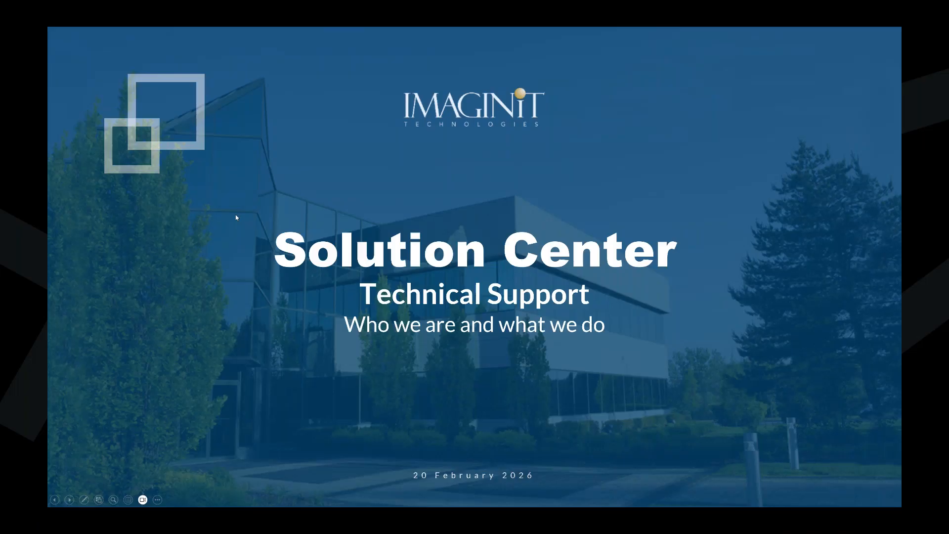
left_click(237, 218)
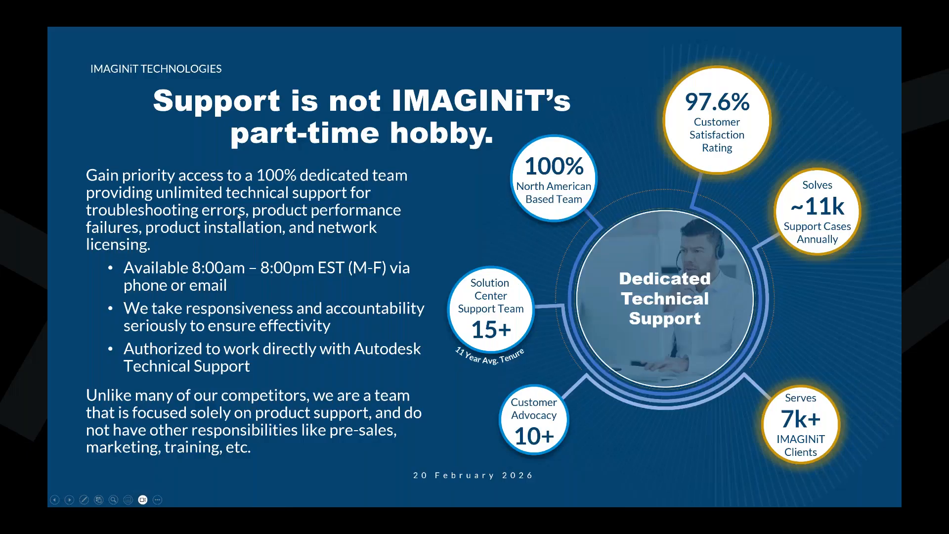
key("Left")
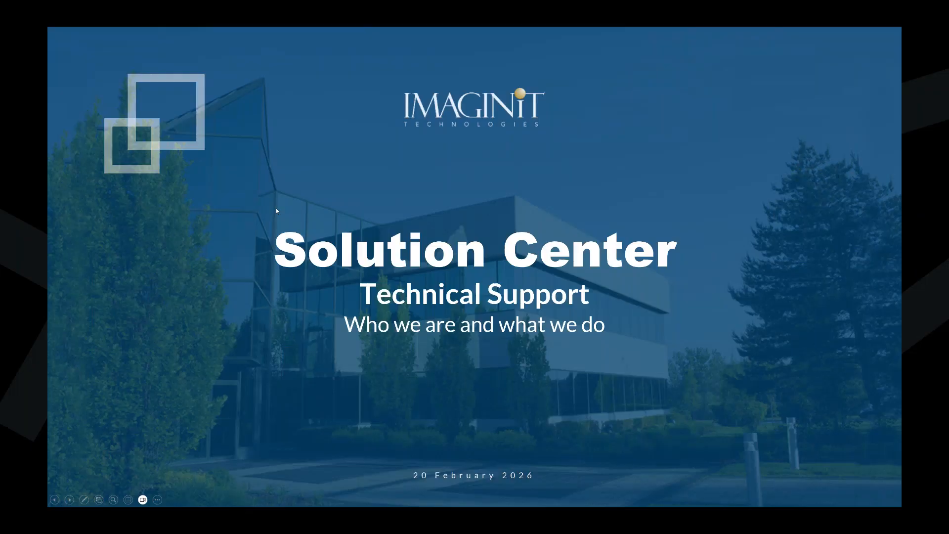
key("Right")
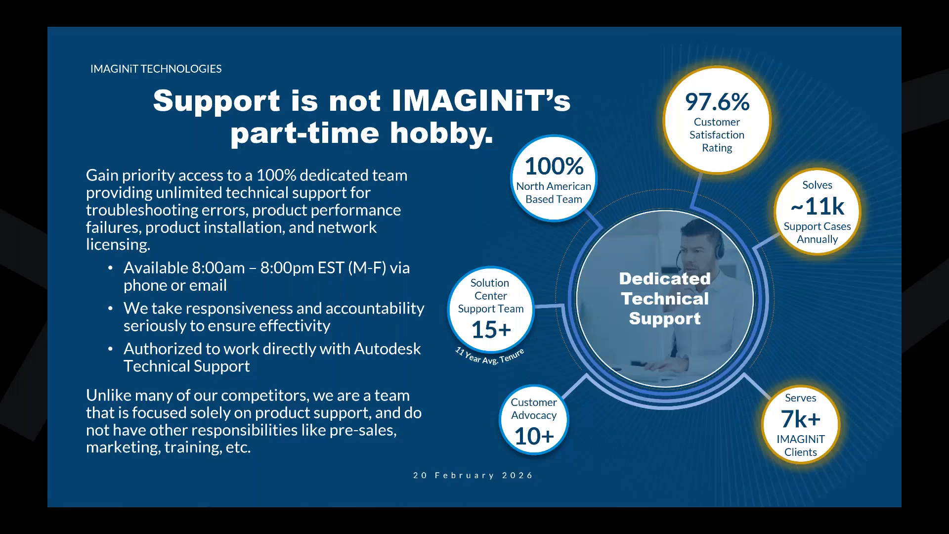
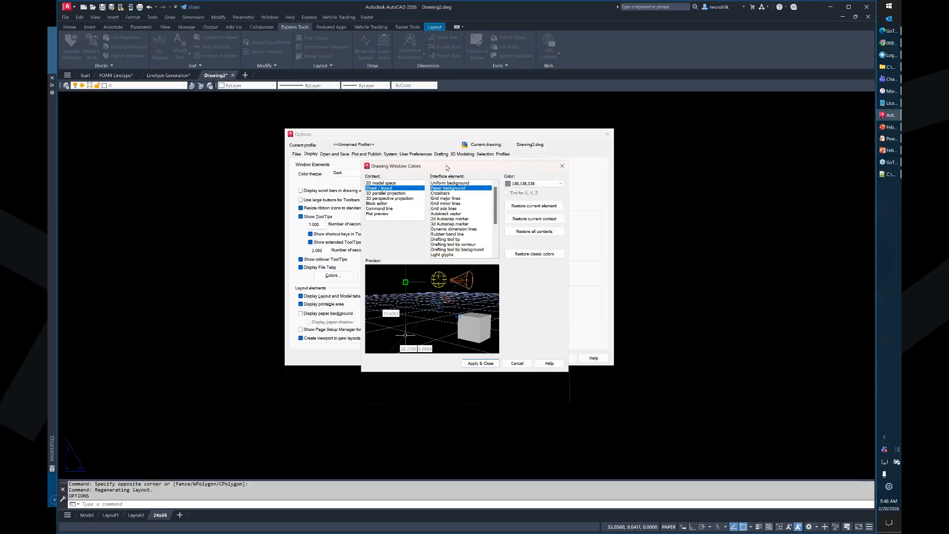
- Review the drawing window colors for model space, sheet/layout, 3D projections and block editor, closing the color settings without changes
left_click_drag(446, 167, 513, 160)
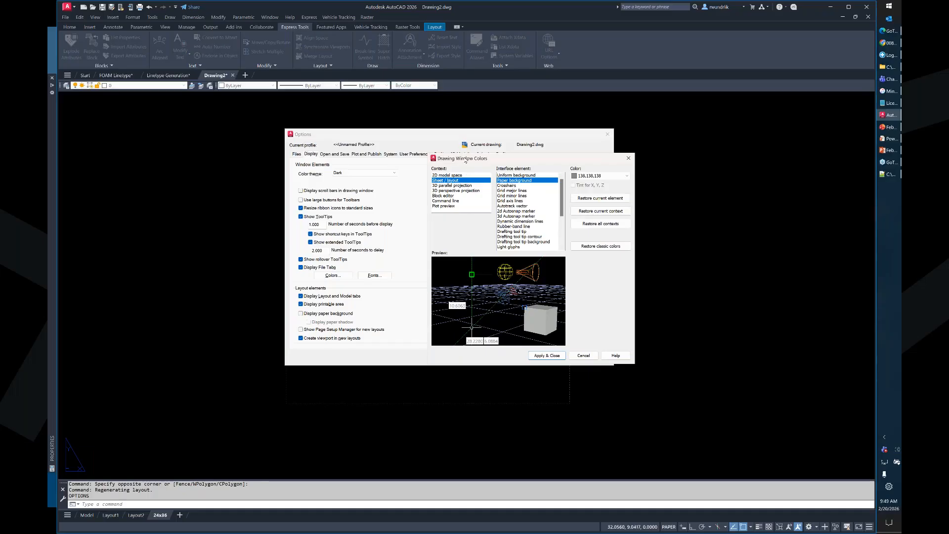
left_click(447, 175)
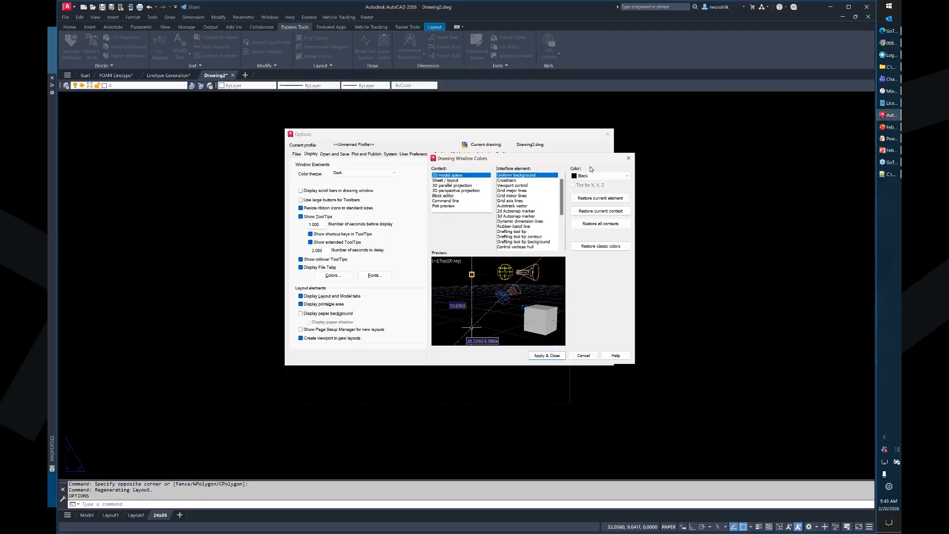
left_click(458, 181)
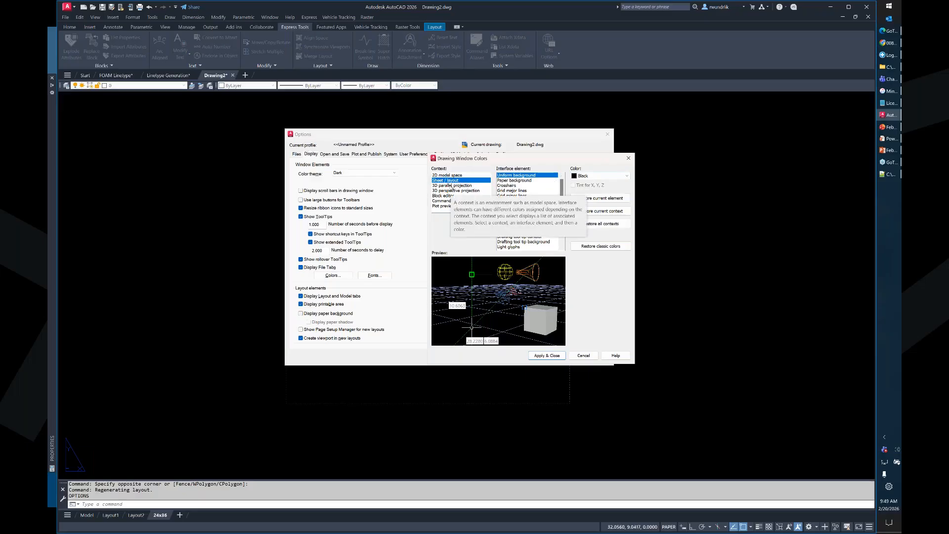
left_click(460, 186)
left_click(456, 191)
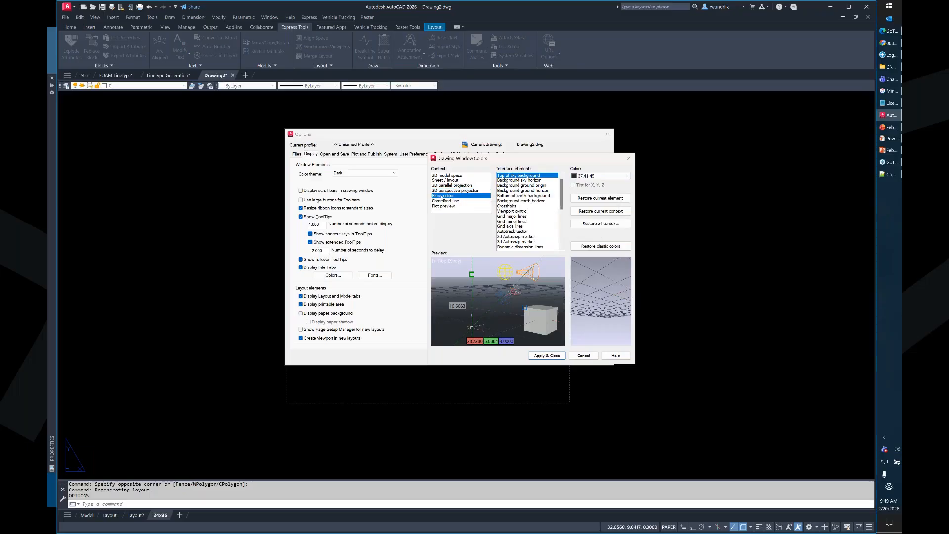
key("Down")
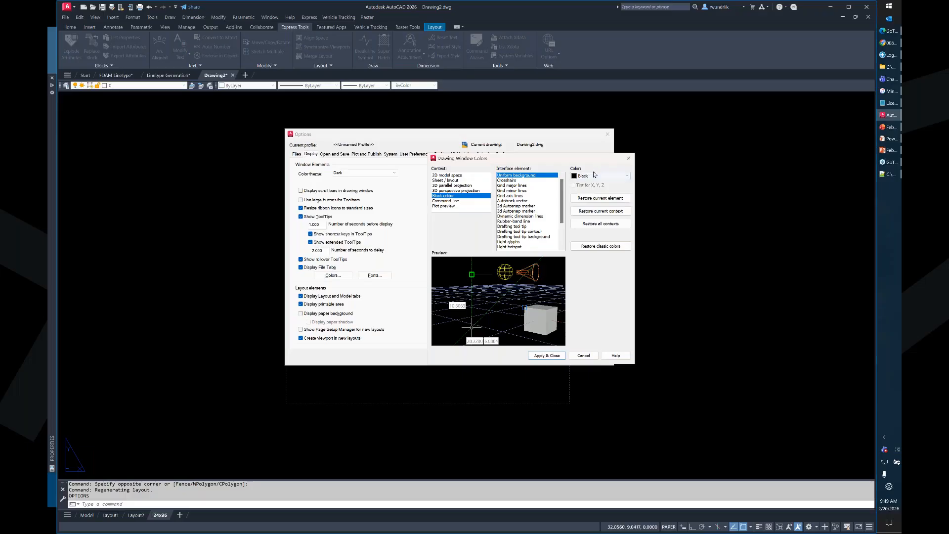
left_click_drag(551, 164, 498, 152)
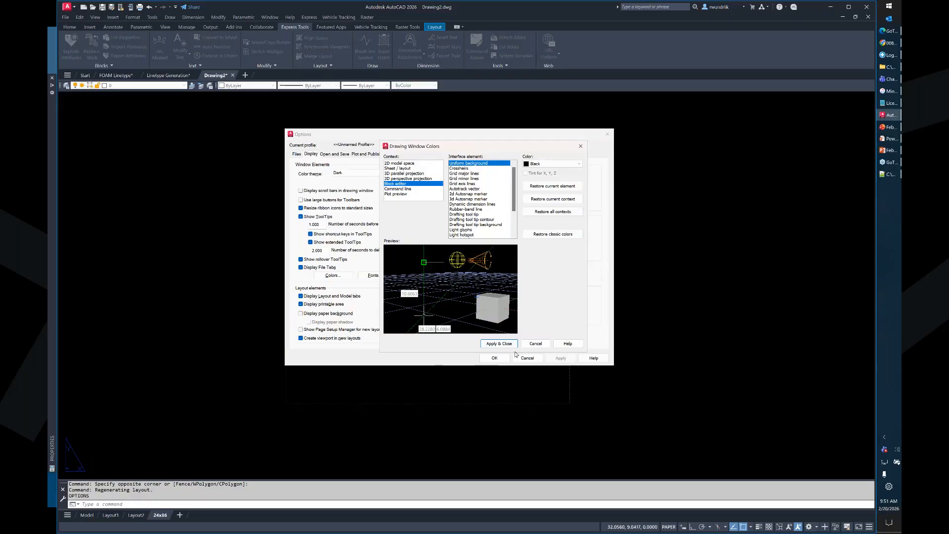
left_click(536, 343)
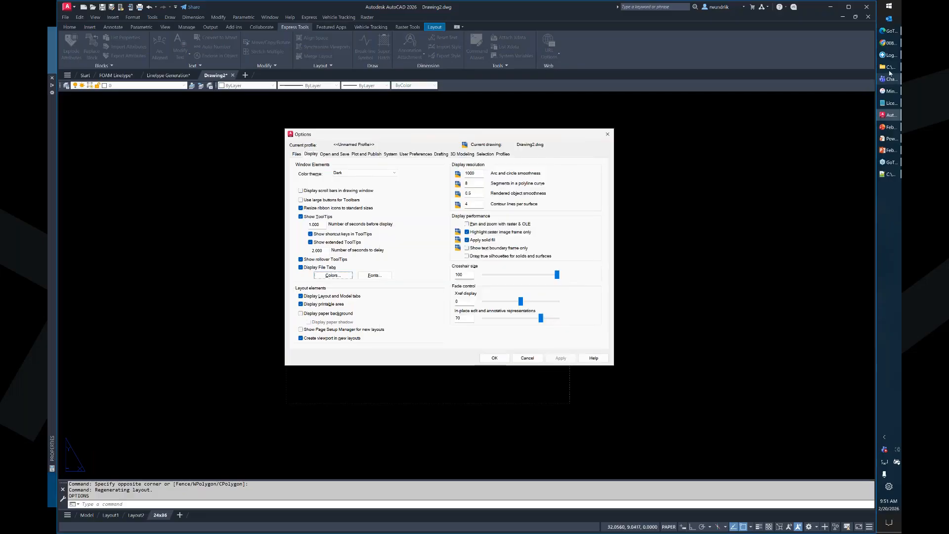
left_click(890, 72)
left_click(889, 72)
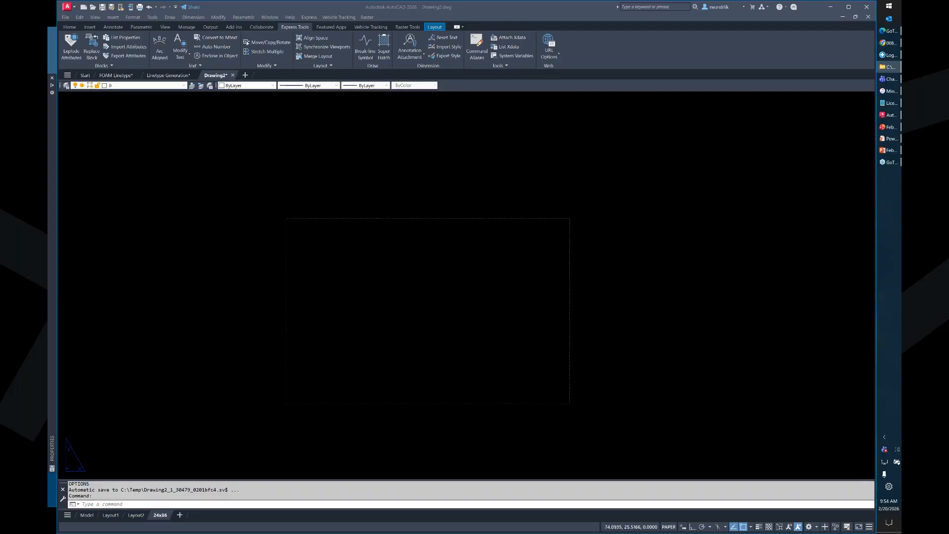
- Open the AutoCAD 2026 Help window, search it for "line" and show the filters for the results
left_click(656, 7)
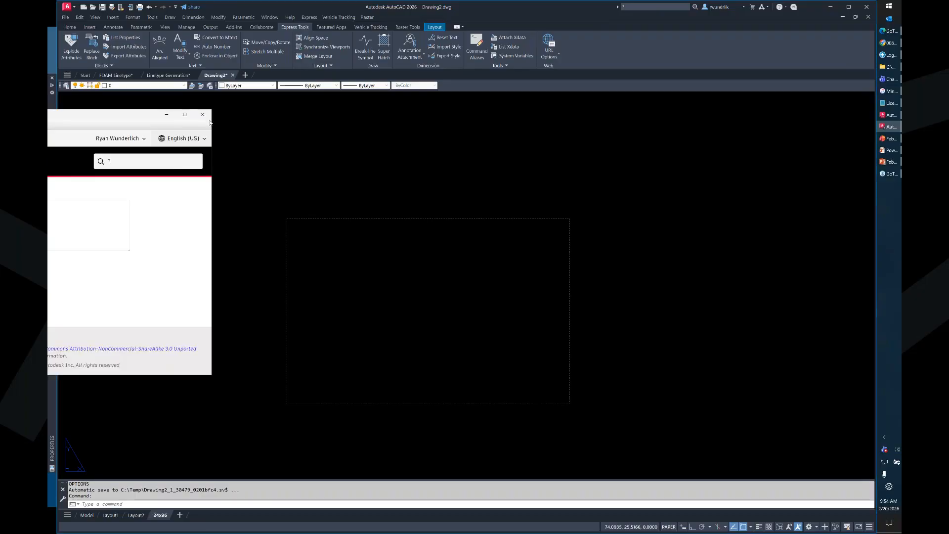
left_click_drag(366, 122, 433, 140)
left_click(432, 189)
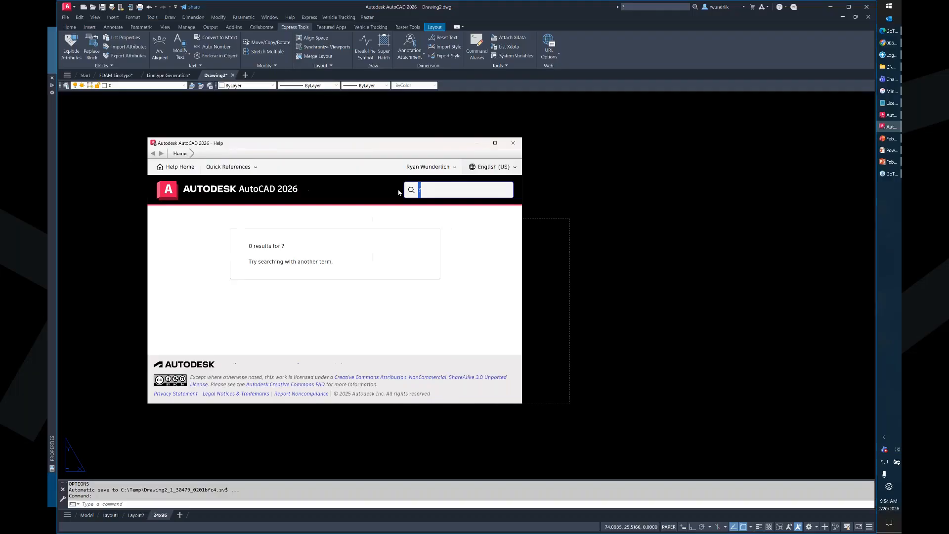
type("line")
key("Return")
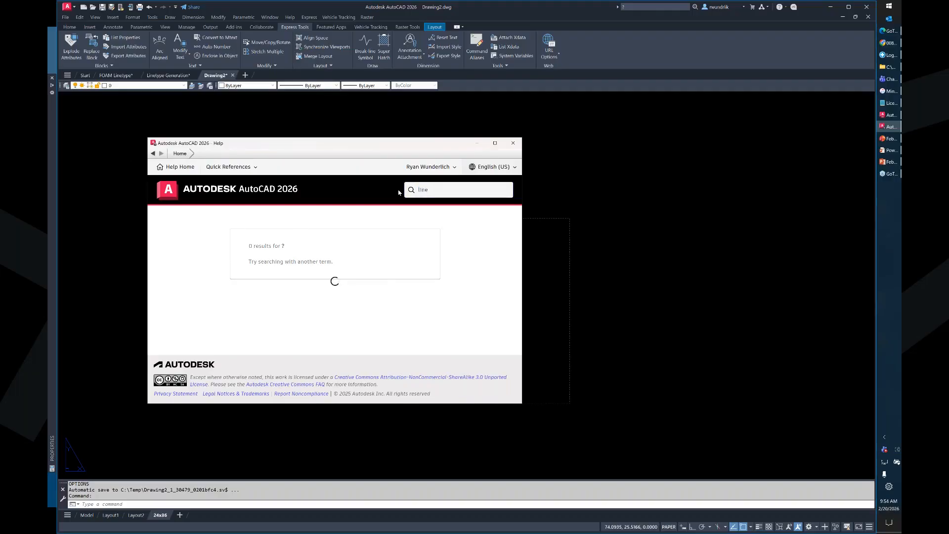
left_click(156, 221)
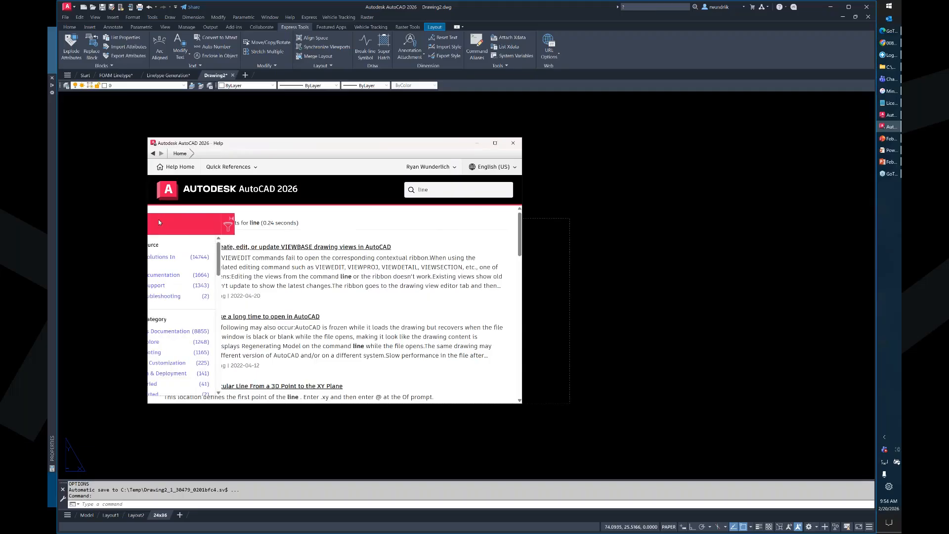
- Filter the Help results for "line" to the content provider Autodesk and show the refine options again
scroll(202, 263, "down", 6)
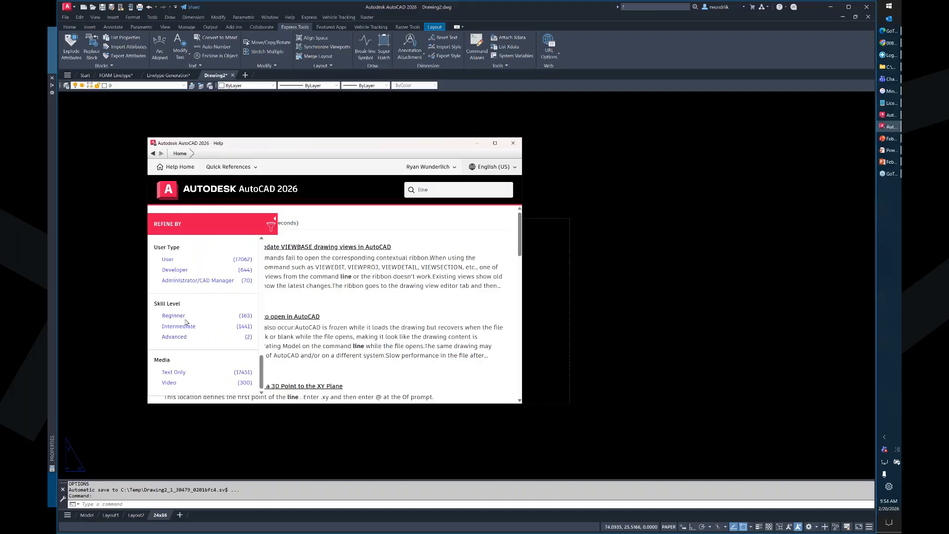
scroll(177, 303, "up", 3)
left_click(175, 302)
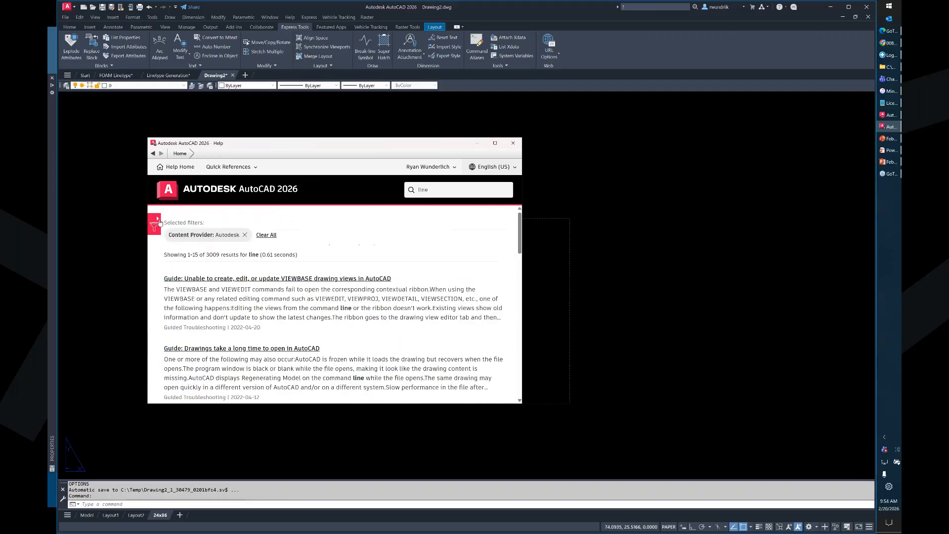
left_click(154, 222)
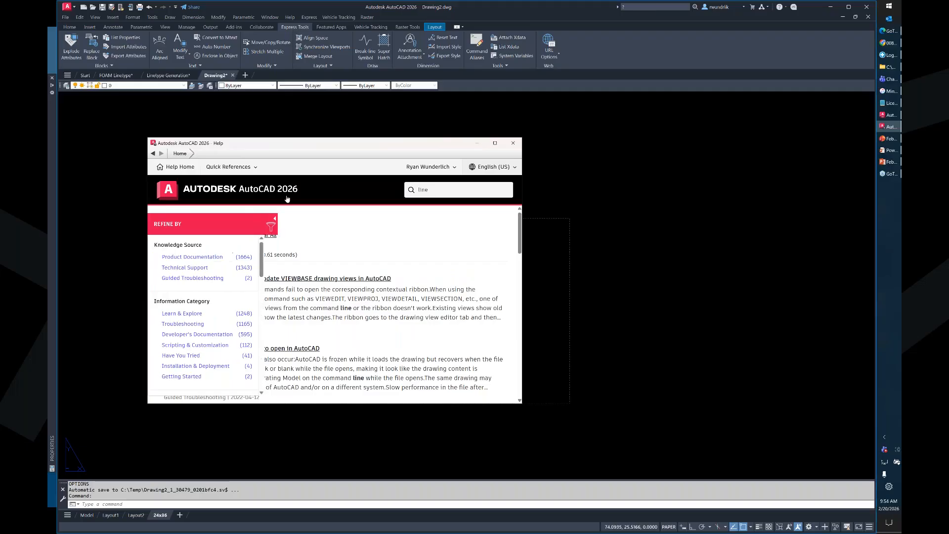
- Return to the Help home page and open the alphabetical command reference at the letter L
left_click(185, 167)
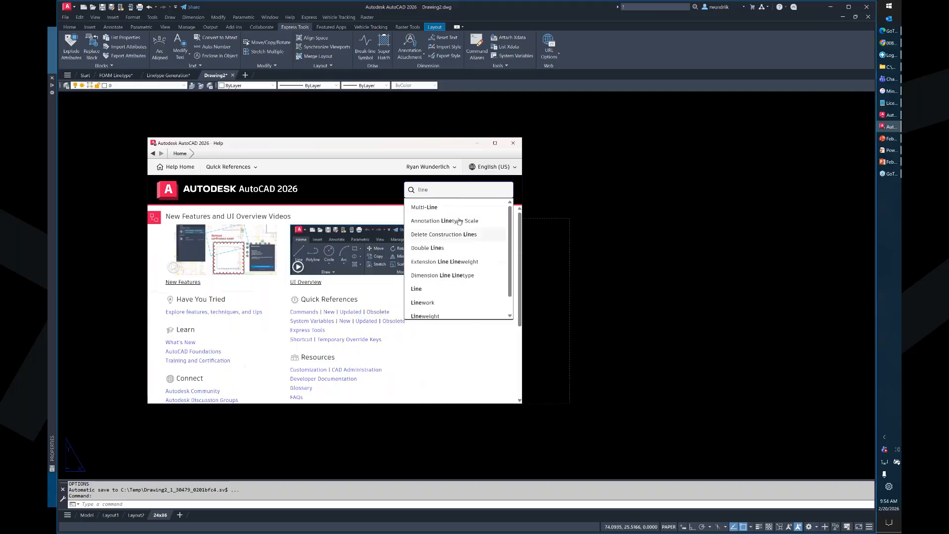
left_click(428, 341)
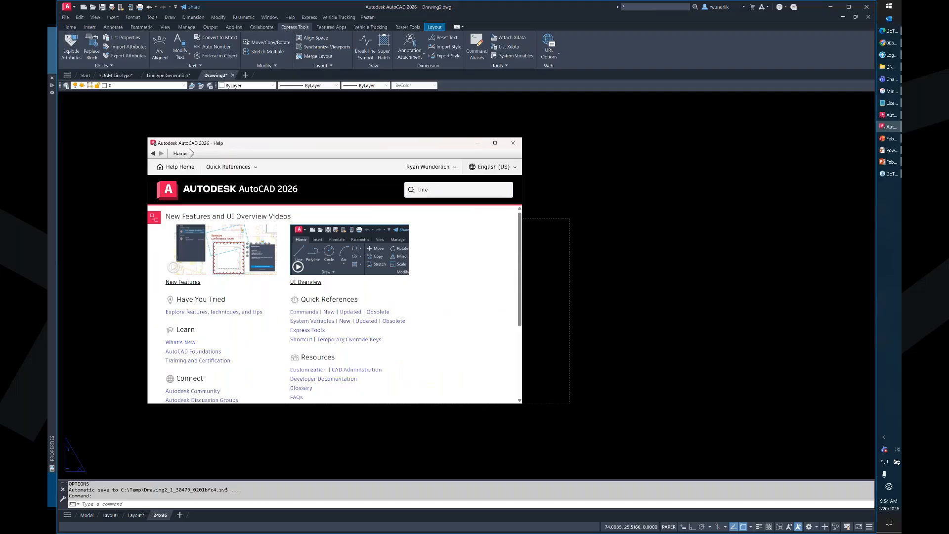
scroll(303, 277, "down", 1)
left_click(304, 277)
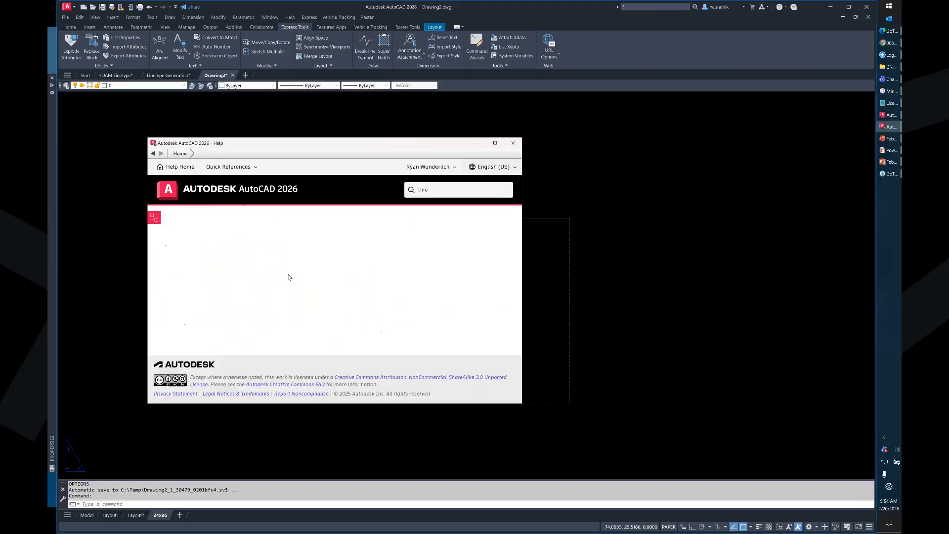
left_click(280, 231)
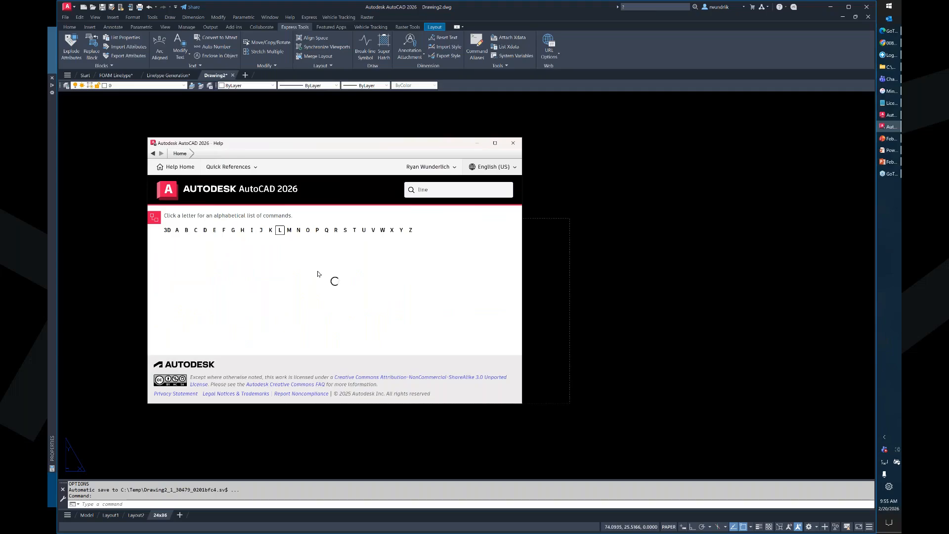
- Open the LINE (Command) article from the list and use Find to locate the Line tool in the interface
scroll(210, 291, "down", 7)
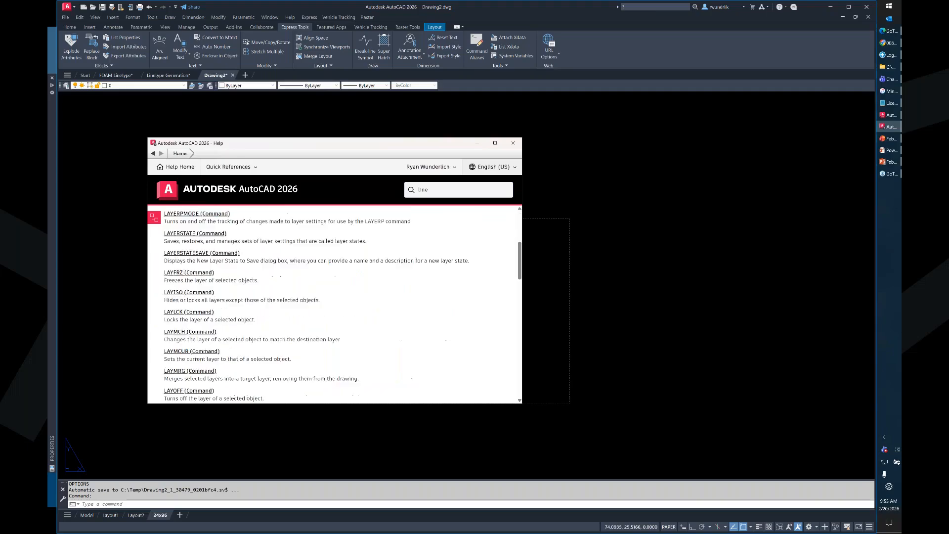
scroll(210, 291, "down", 10)
scroll(211, 291, "up", 4)
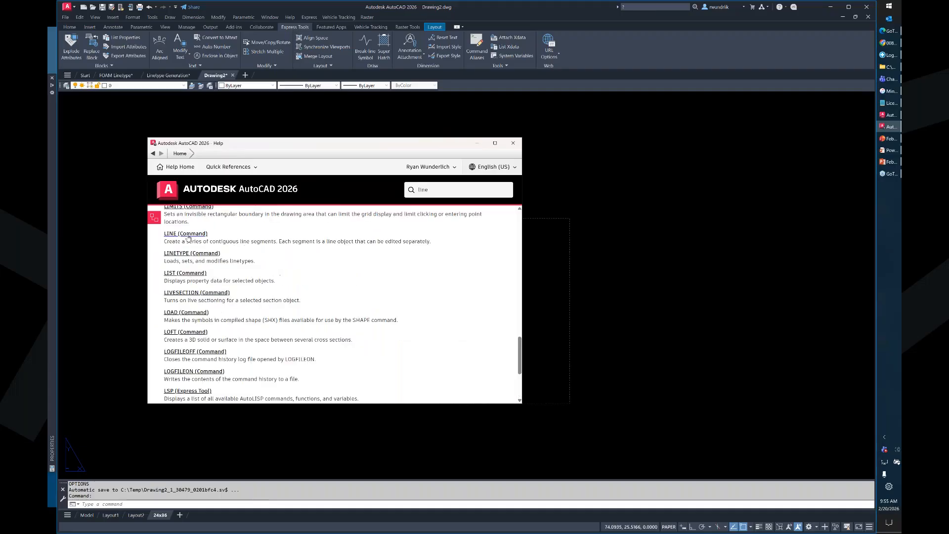
left_click(188, 235)
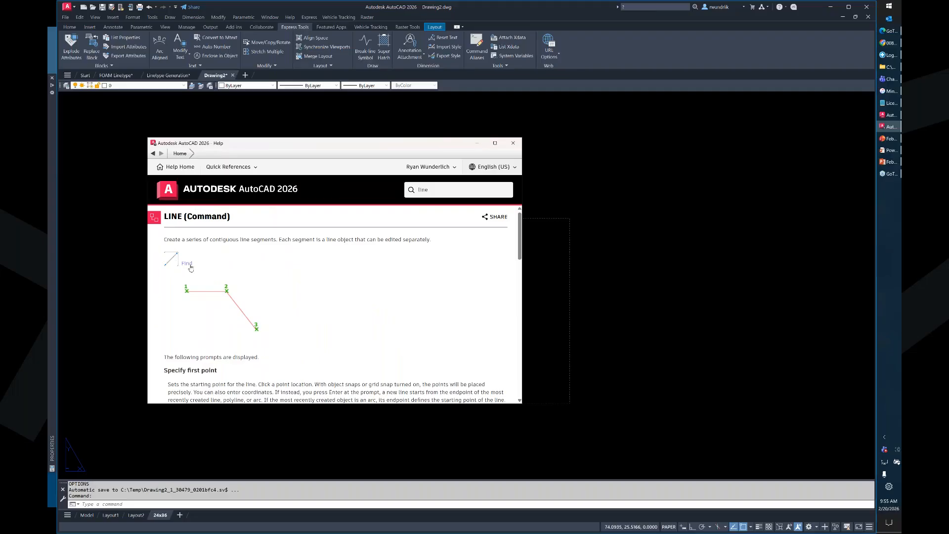
left_click(190, 266)
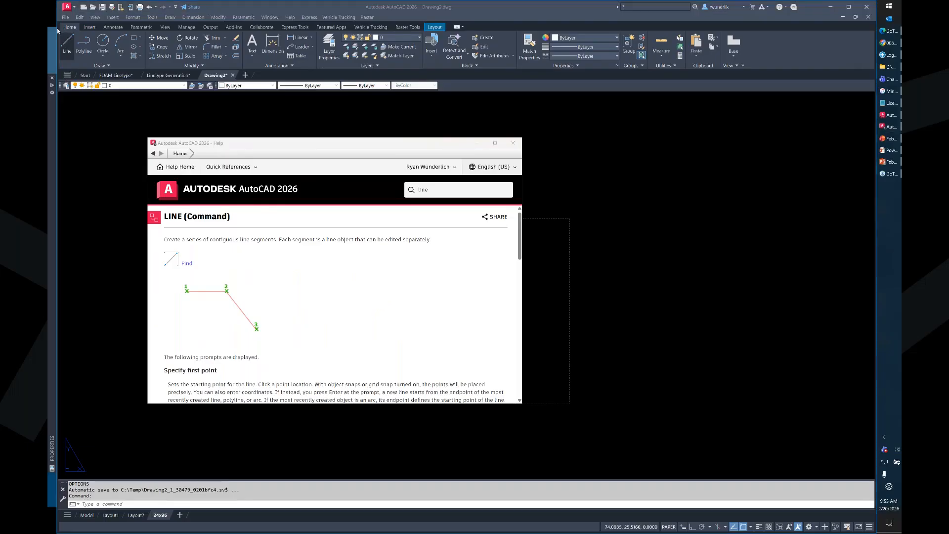
- Capture a screen region showing the located Line tool and the LINE article, closing the Snagit Editor and the Help window
left_click_drag(52, 22, 390, 331)
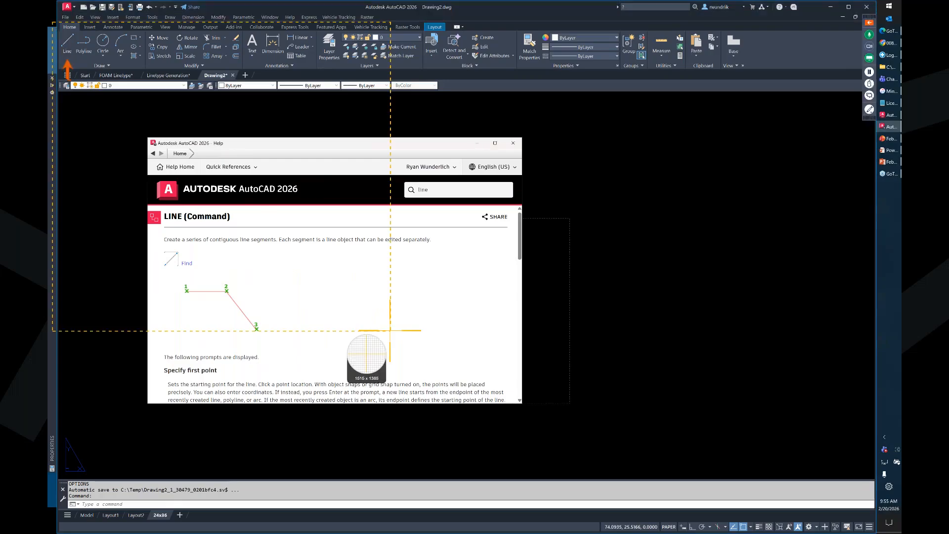
key("Escape")
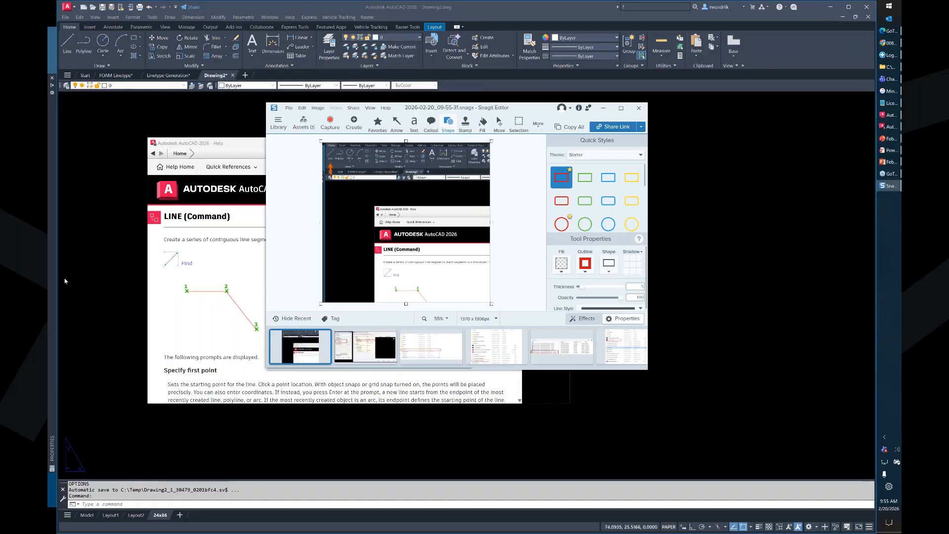
left_click(638, 111)
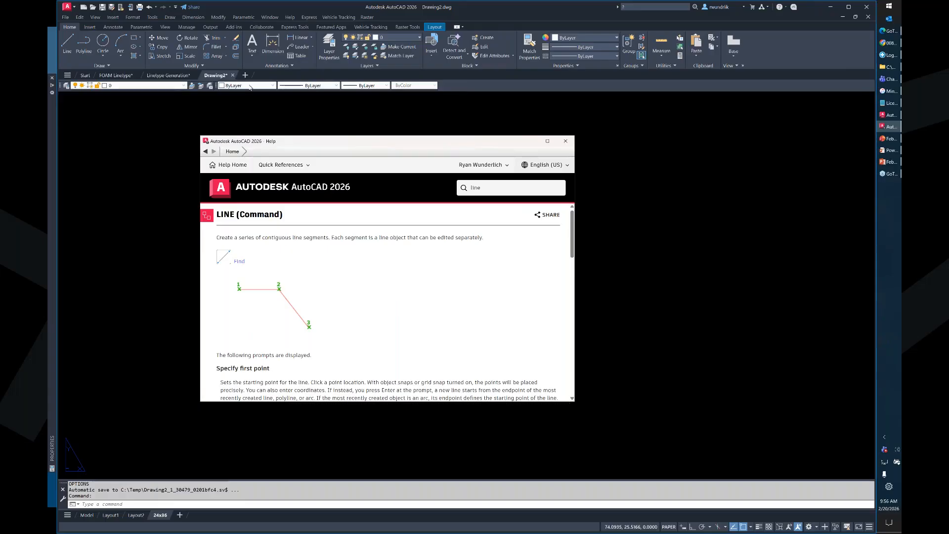
left_click(561, 140)
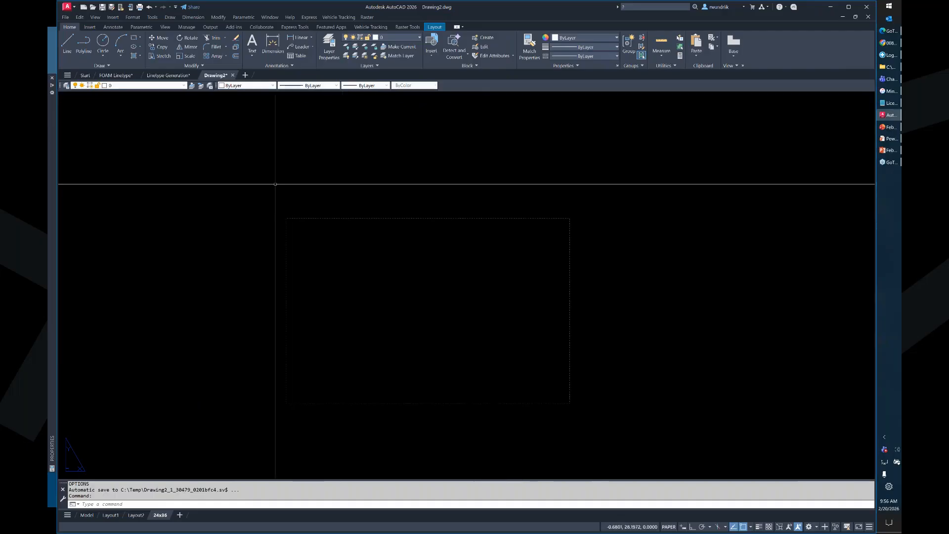
- Set the MENUBAR system variable to 1
key("Escape")
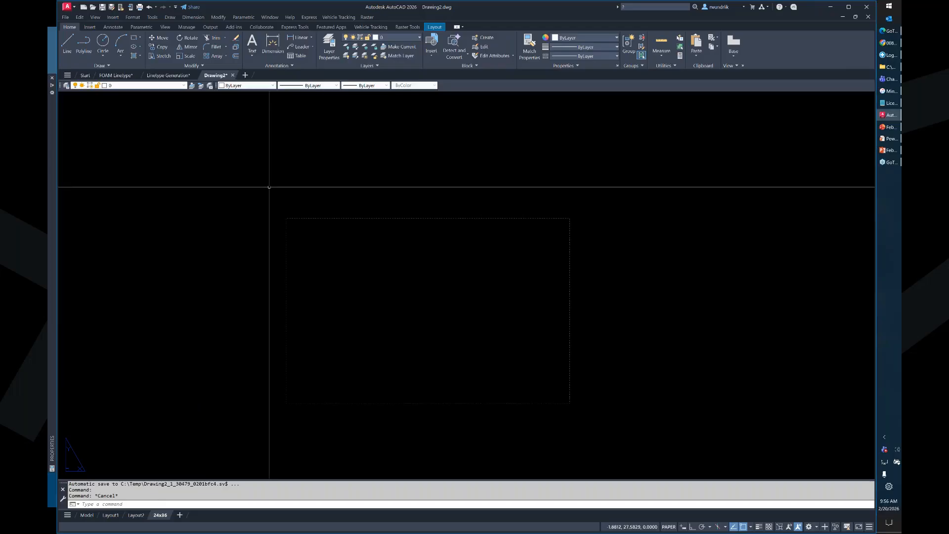
type("MENUbar")
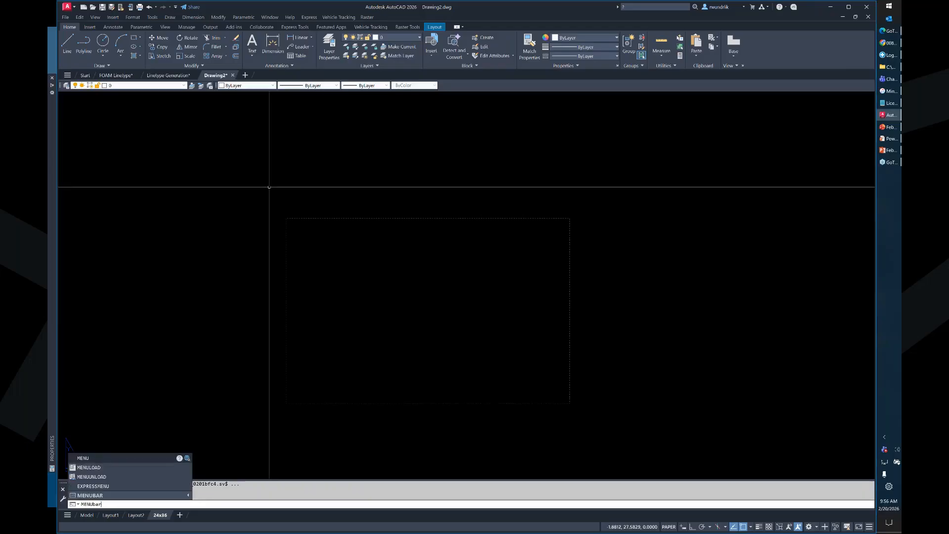
key("Return")
type("1")
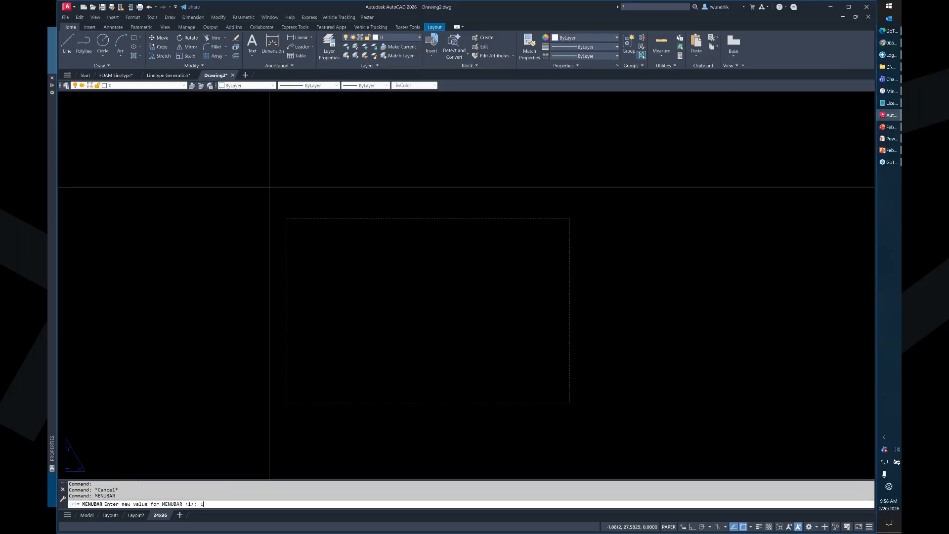
key("Return")
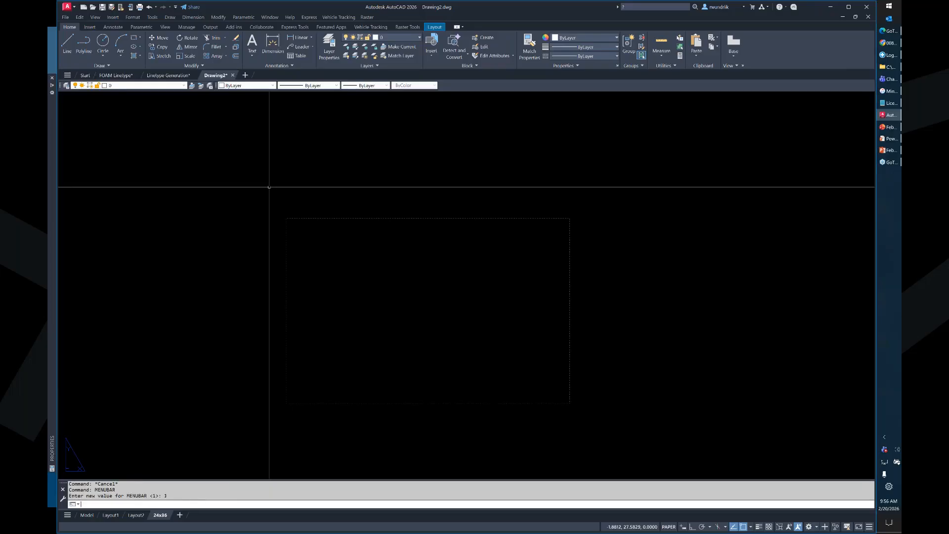
- Examine the list of available AutoCAD toolbars from both the menu bar and the docked toolbar area, leaving the selection unchanged
left_click(152, 18)
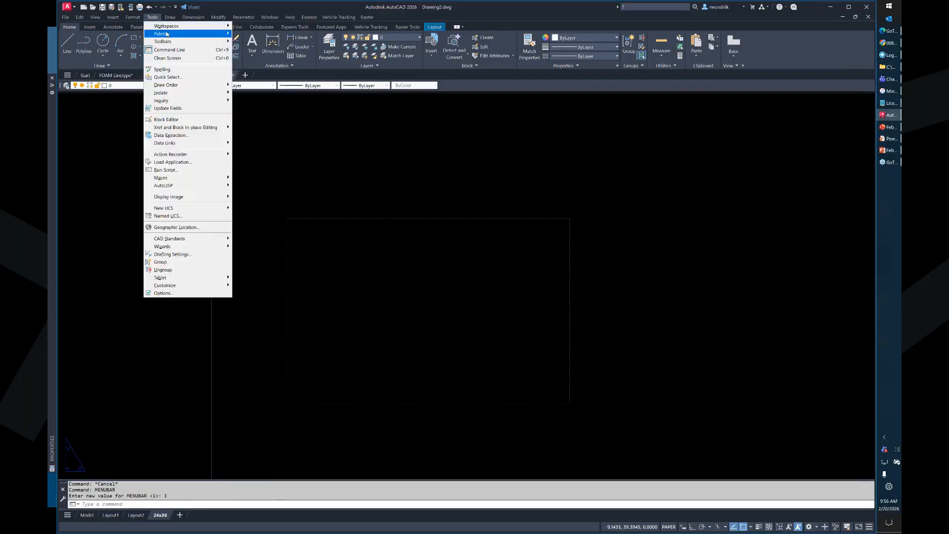
mouse_move(169, 43)
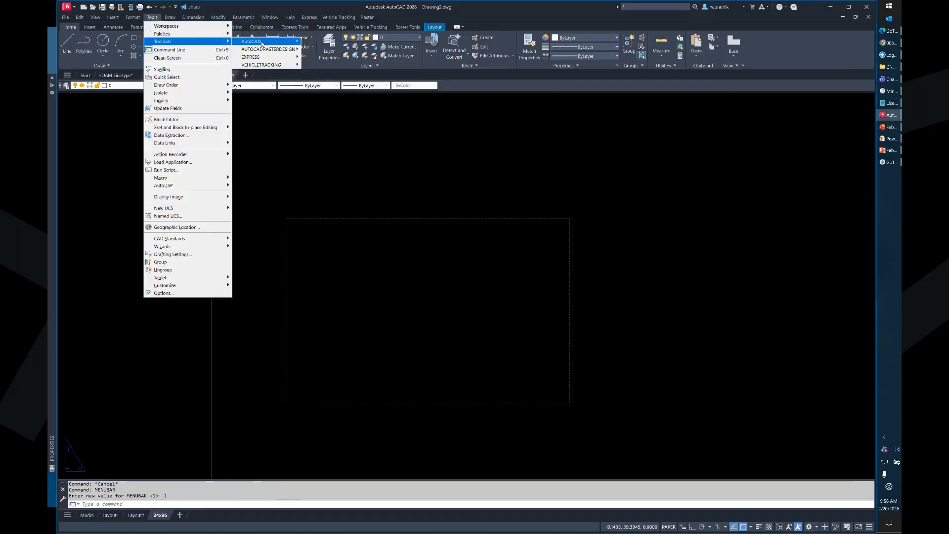
mouse_move(250, 42)
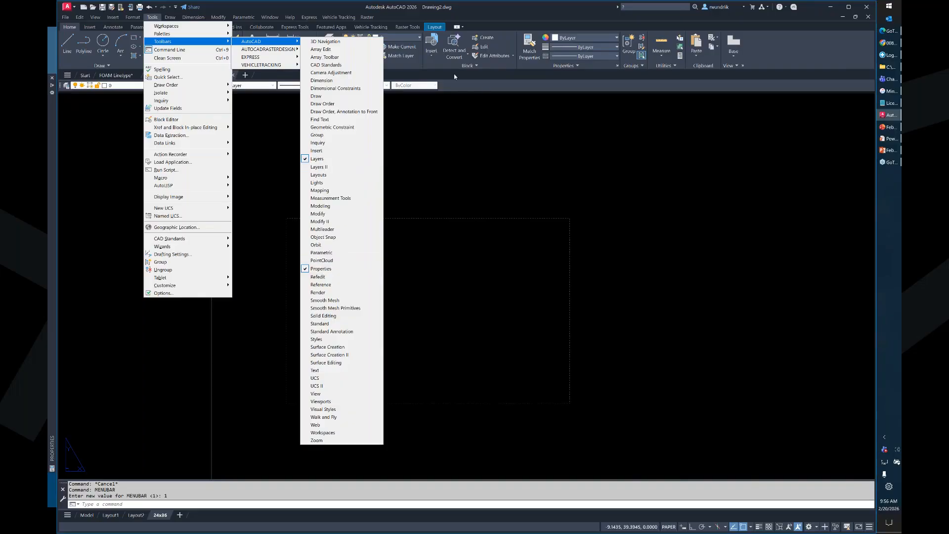
left_click(471, 153)
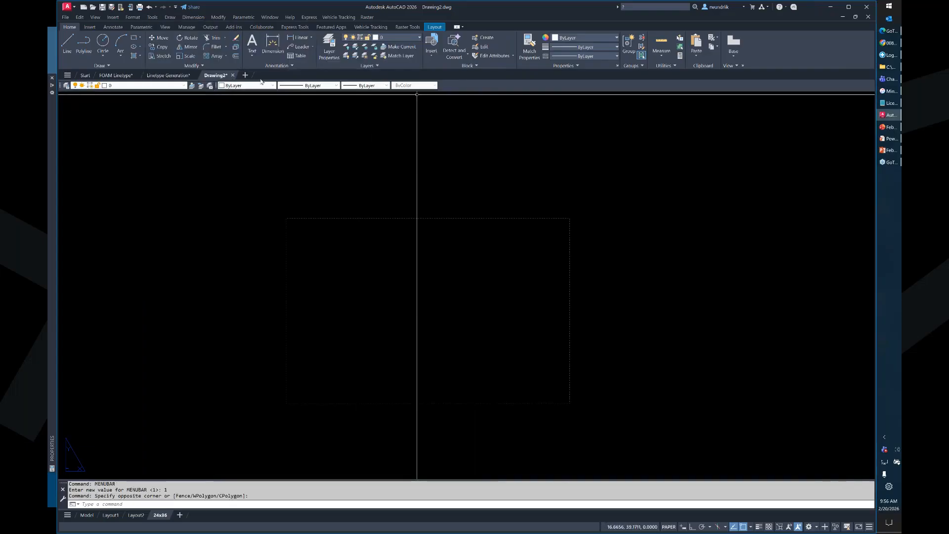
right_click(465, 88)
mouse_move(488, 93)
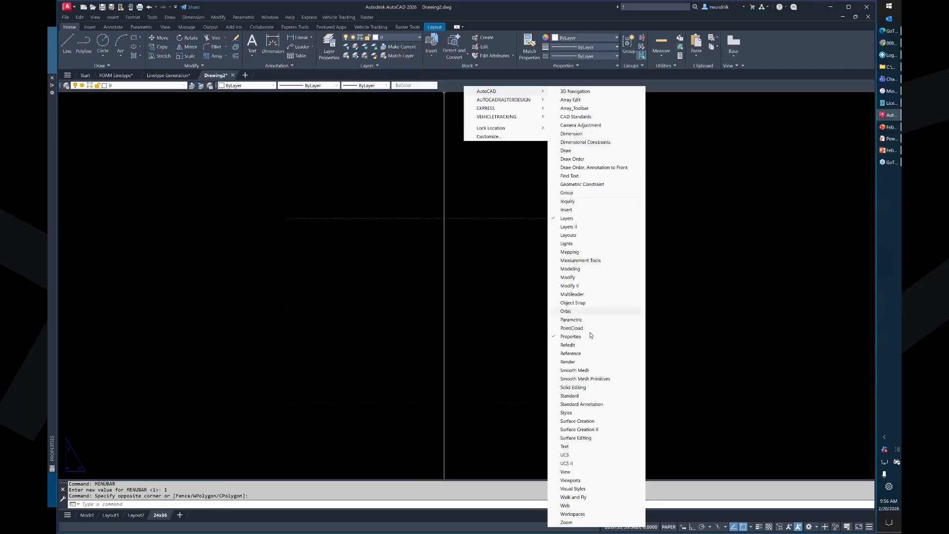
left_click(357, 282)
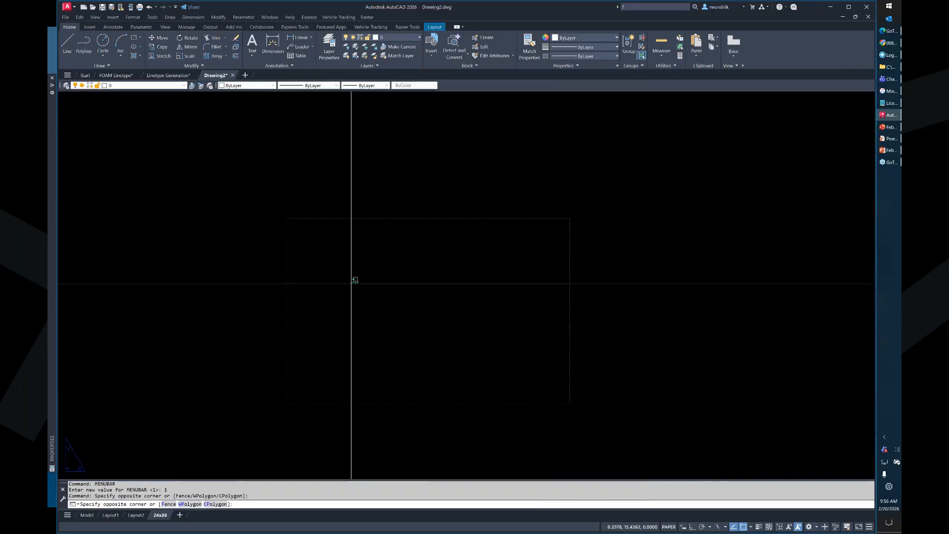
left_click(347, 288)
key("Escape")
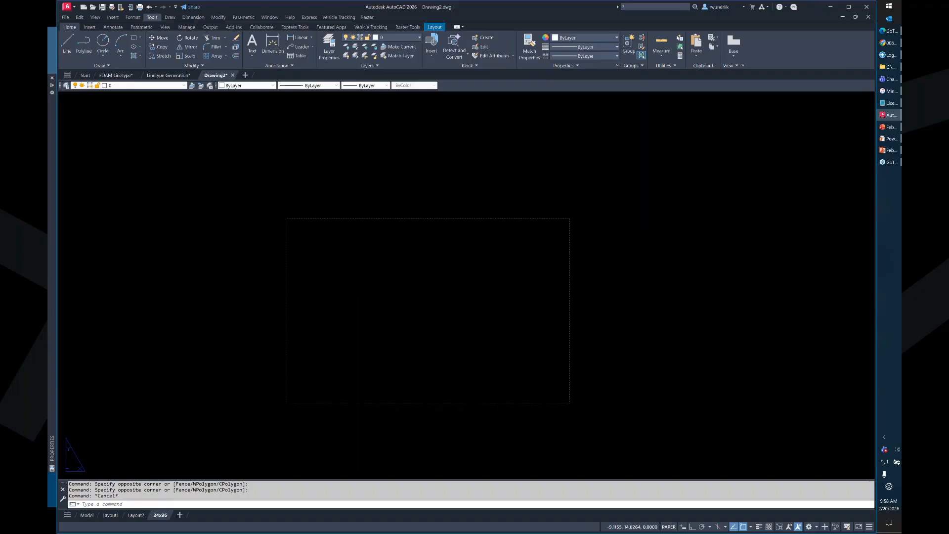
- Switch to the presentation's closing "Thank you" slide
key("alt+Tab")
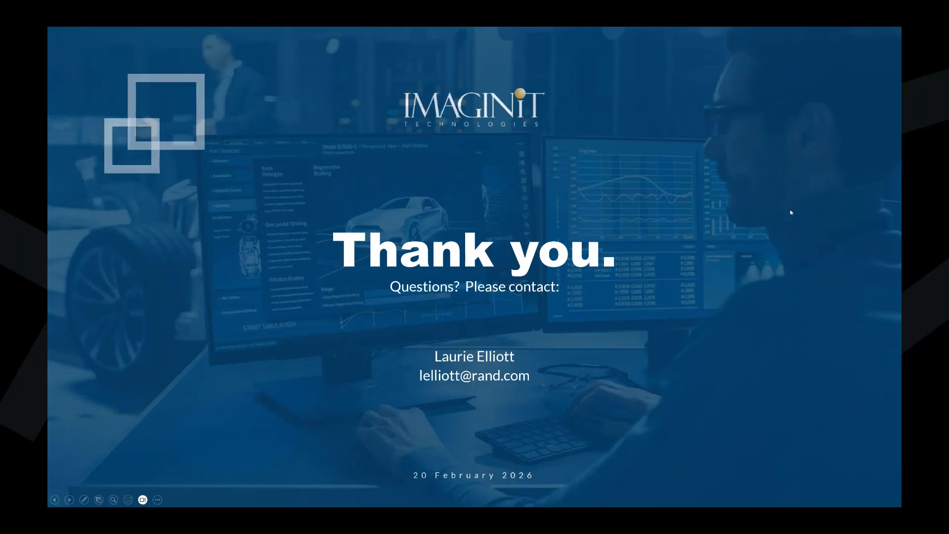